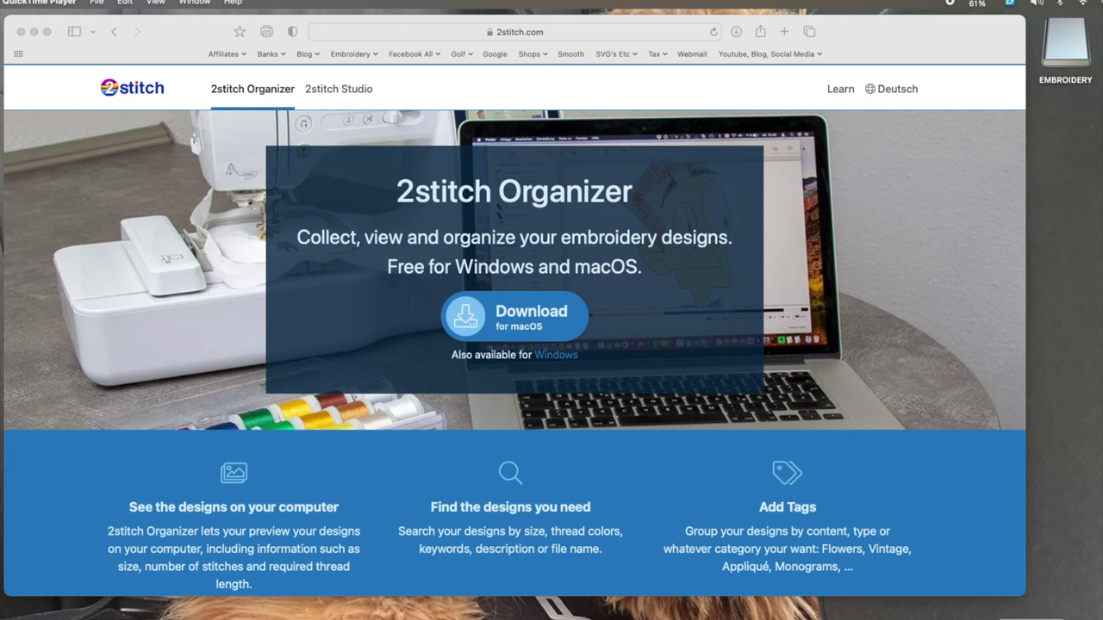
- Open the Embroidery documents folder in Finder, look through its ITH Various subfolder and return to Embroidery
click(1047, 616)
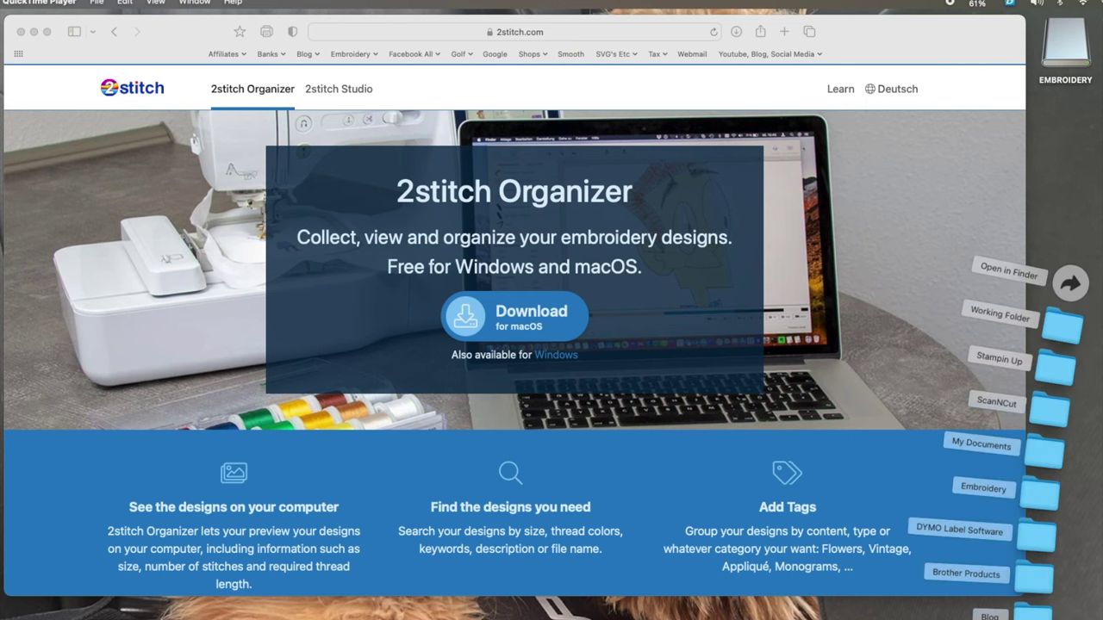
click(1037, 497)
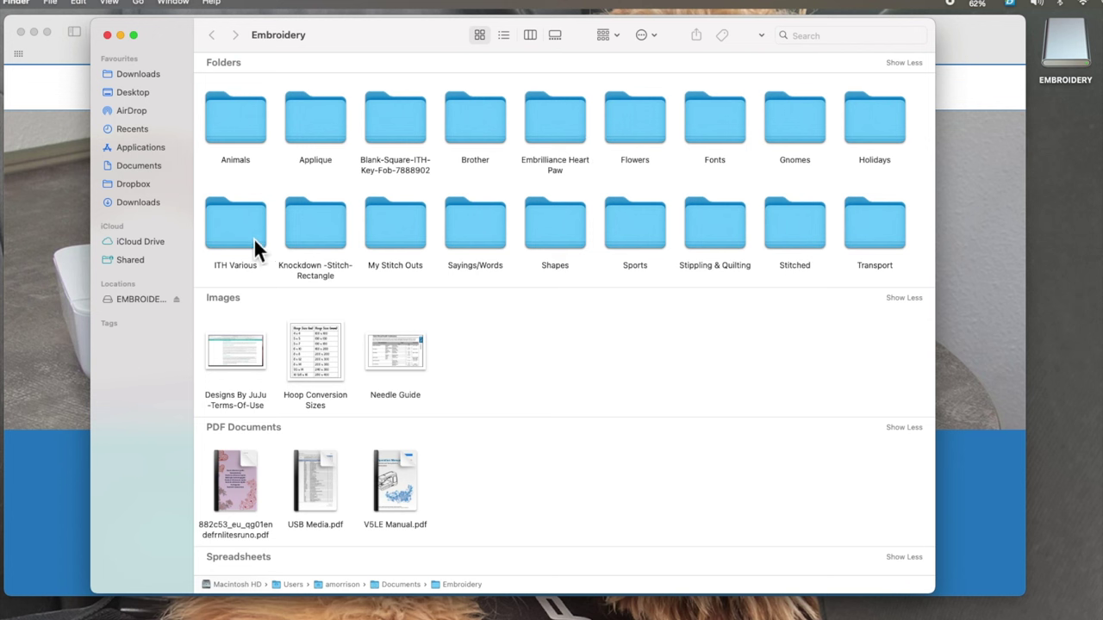
click(230, 231)
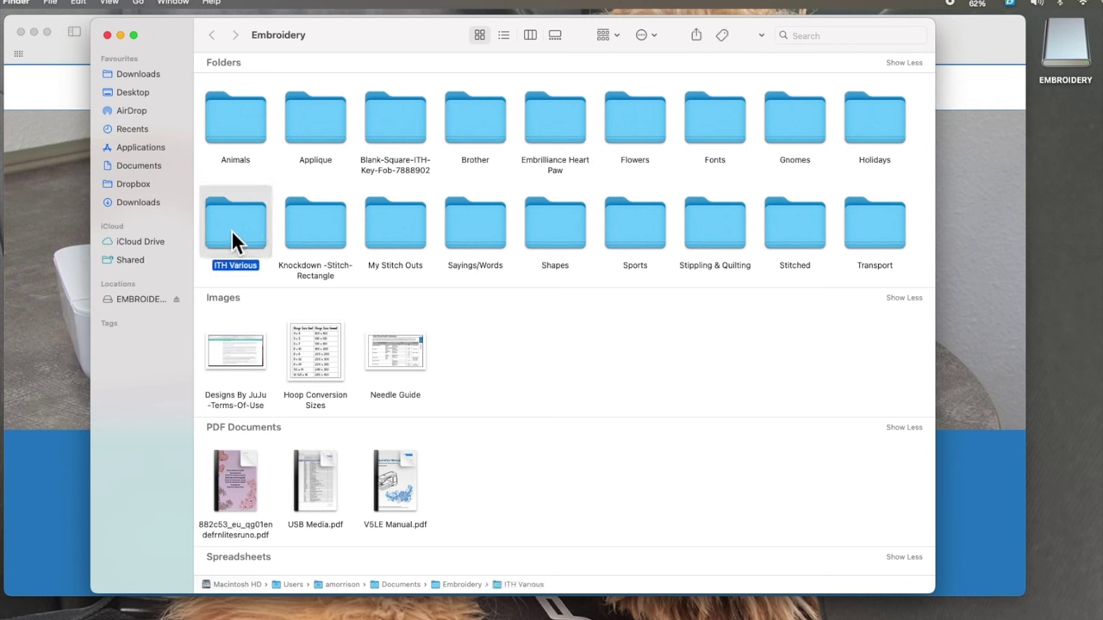
double_click(231, 229)
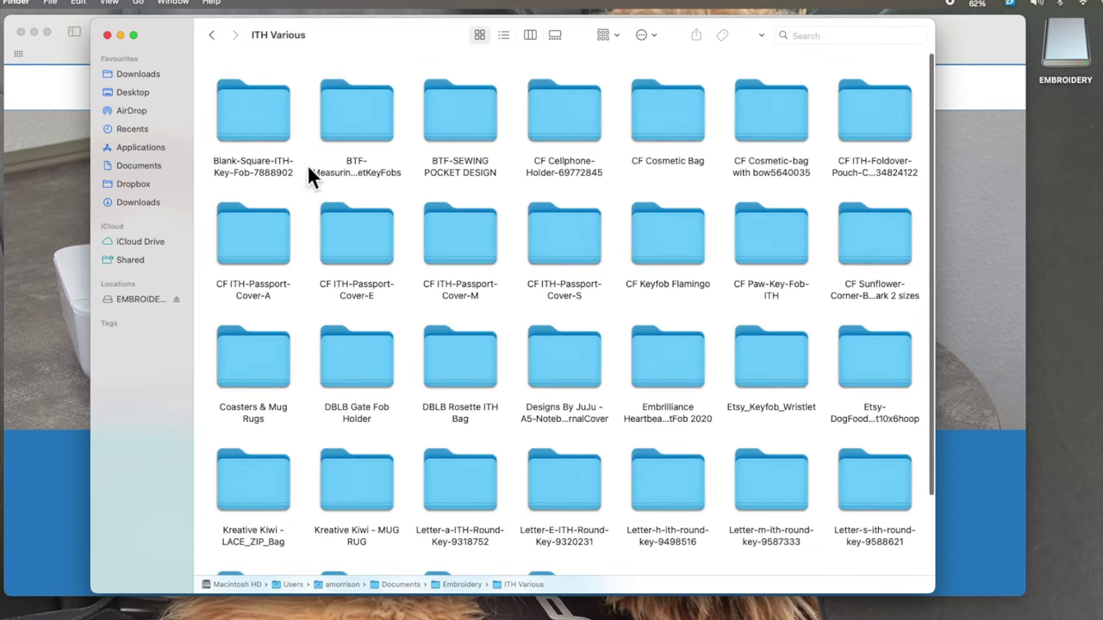
scroll(625, 307, down, 3)
scroll(629, 310, up, 3)
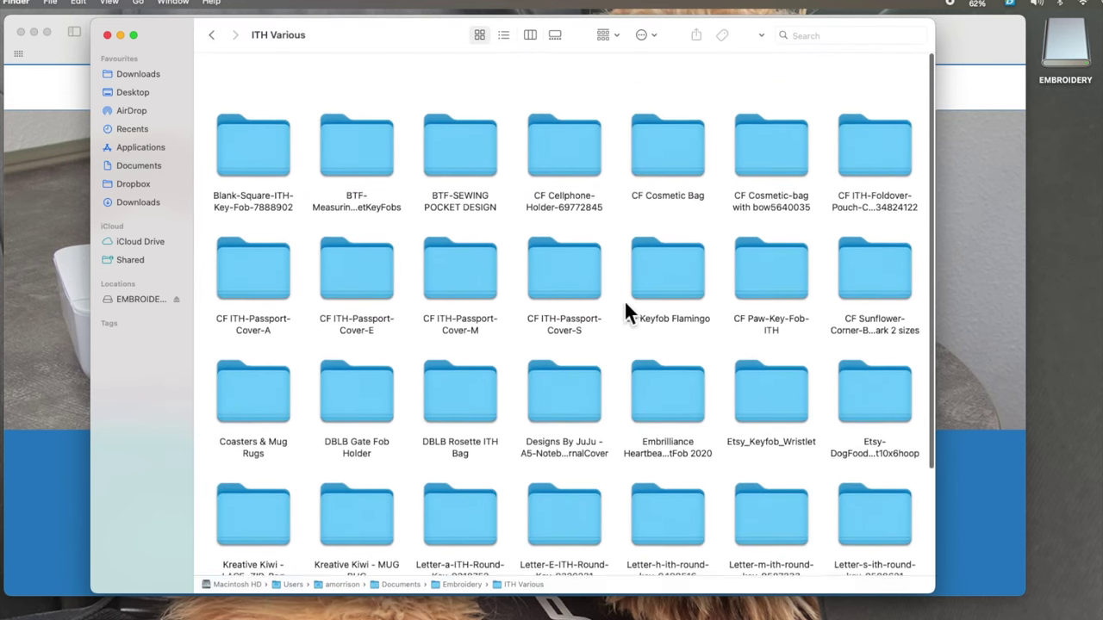
click(213, 35)
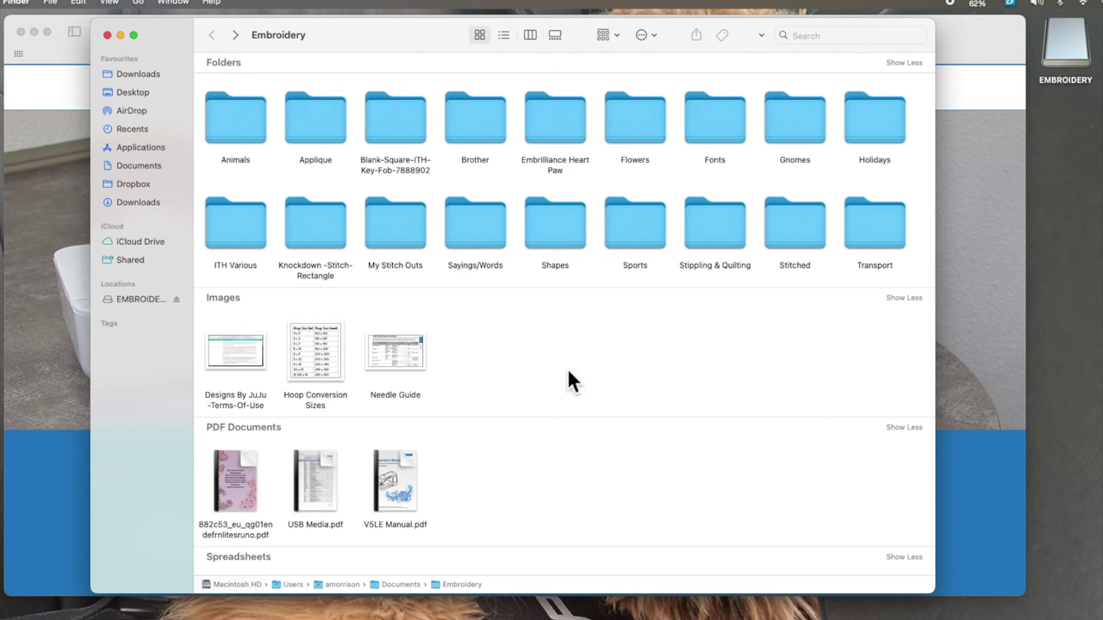
- Open the My Stitch Outs folder, look over its design files and close the Finder window
double_click(400, 241)
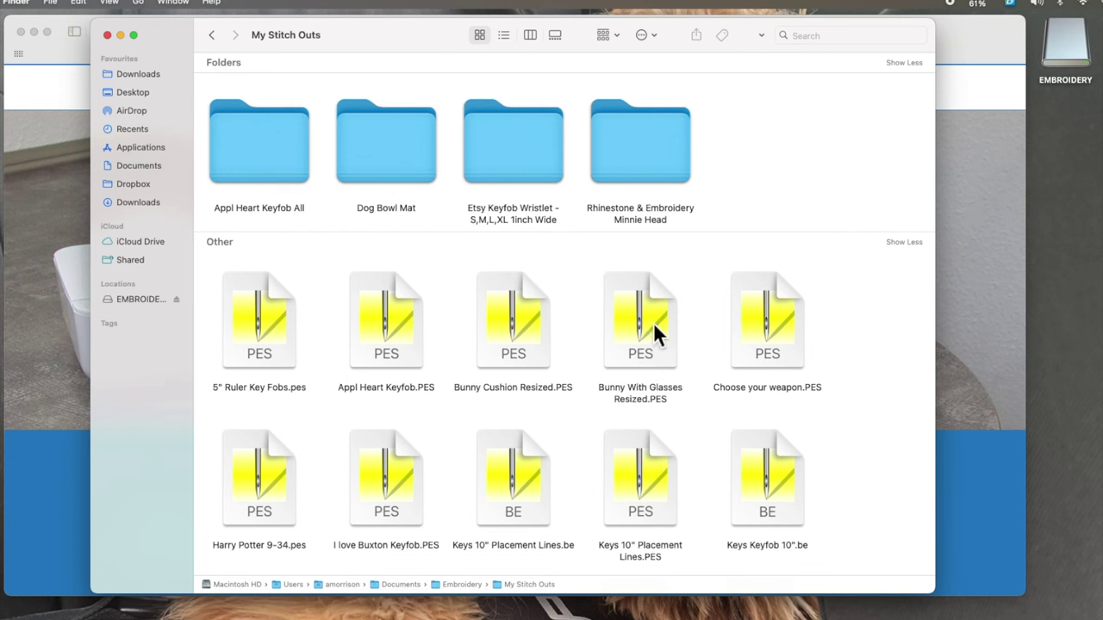
scroll(650, 322, down, 1)
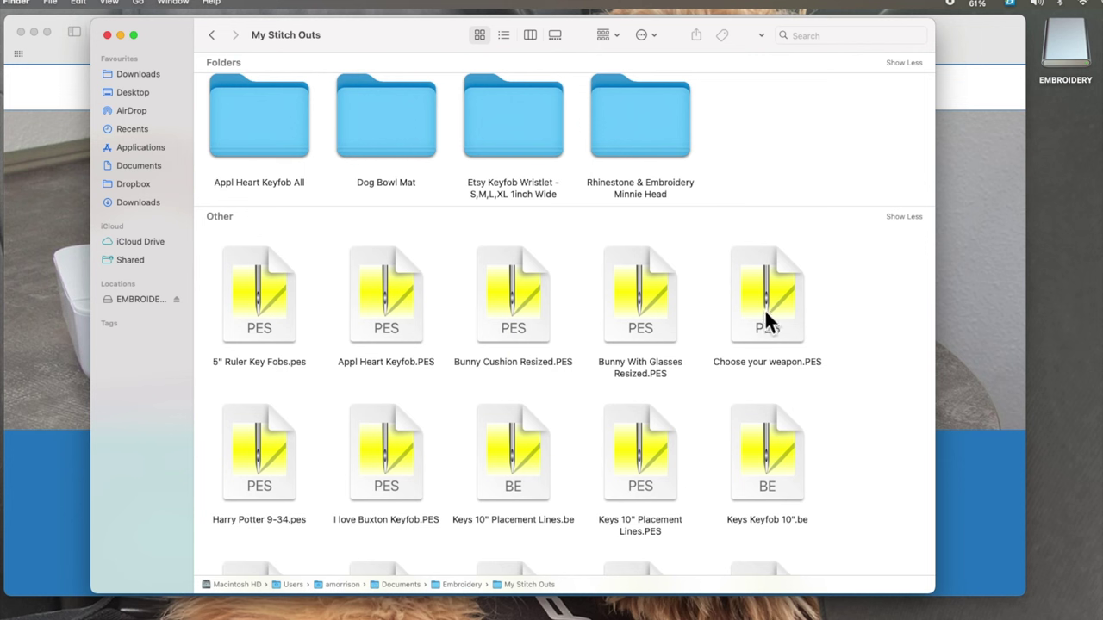
click(108, 36)
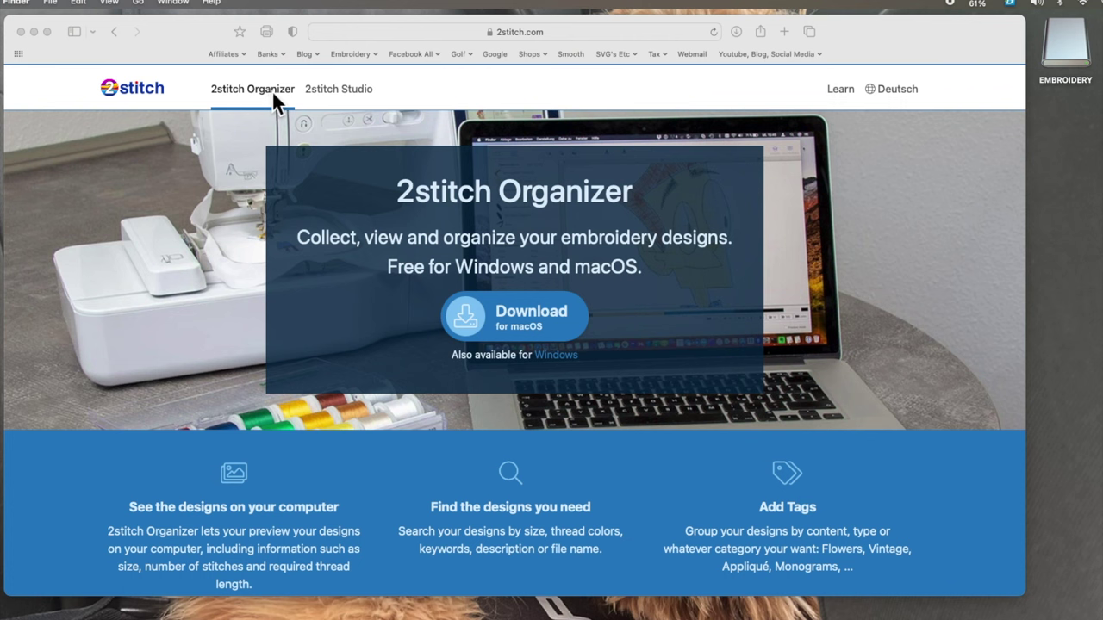
- Search Google for "2 stitch organiser" and open the 2stitch Organizer website from the results
click(499, 55)
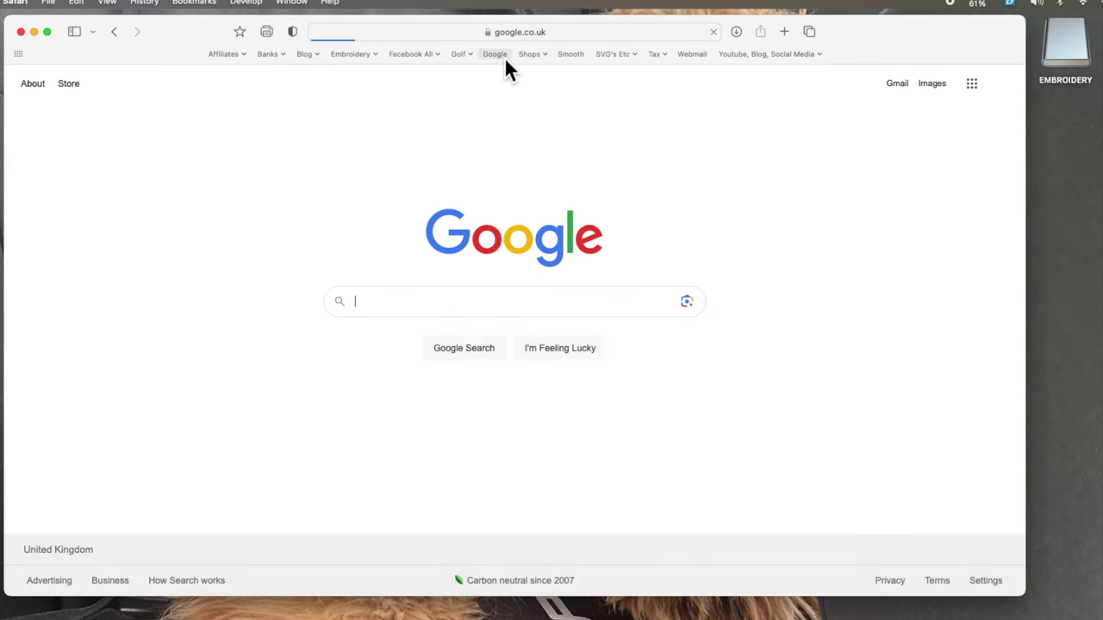
click(459, 301)
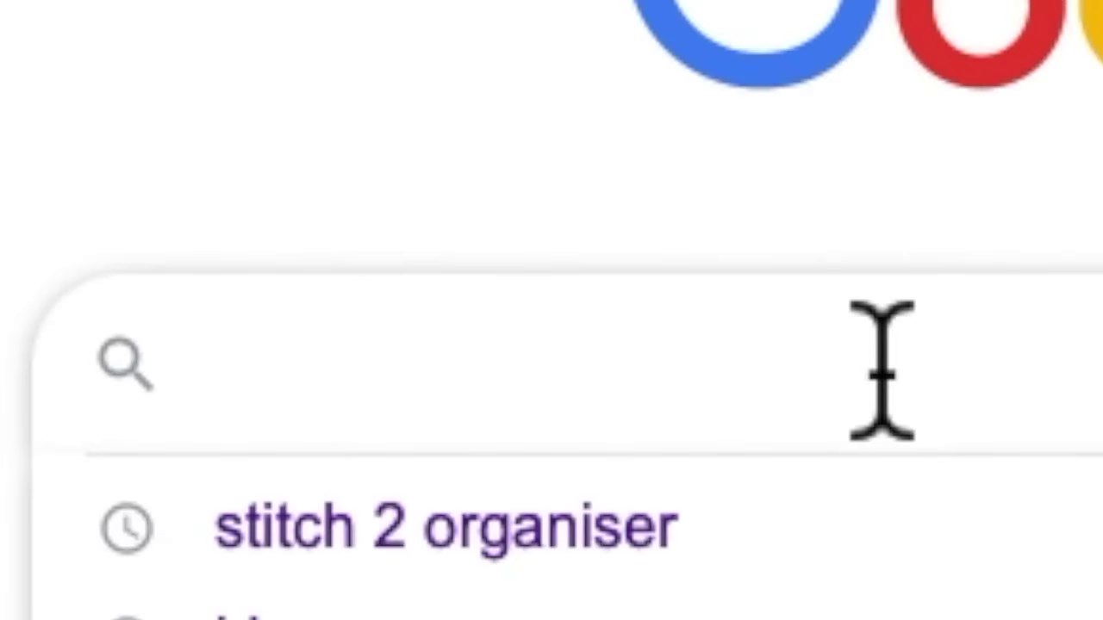
text(2 stit)
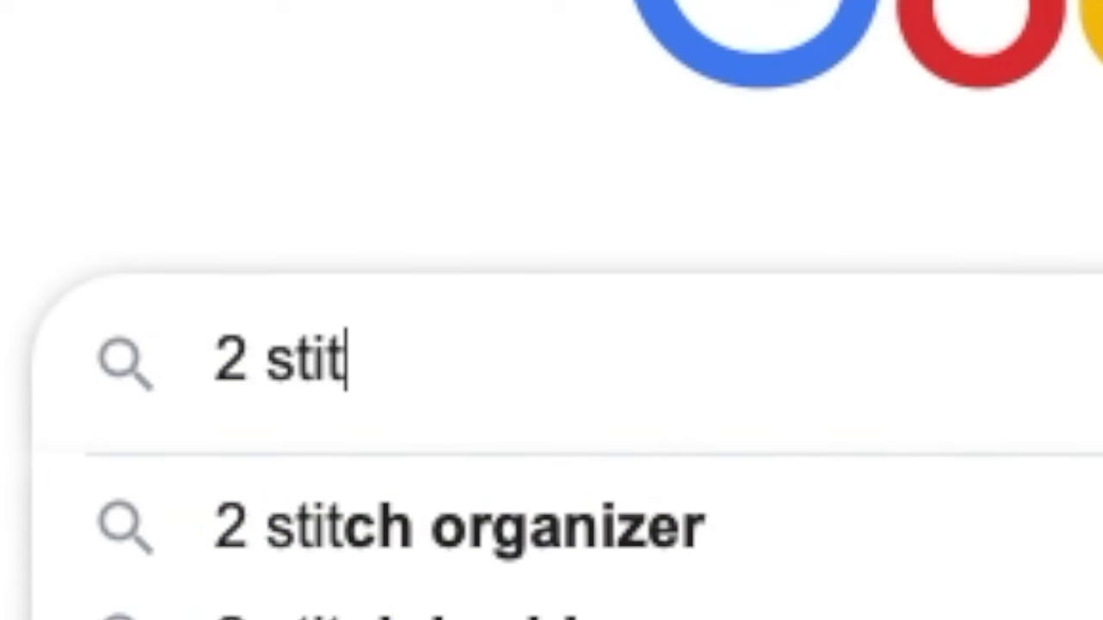
text(ch organiser)
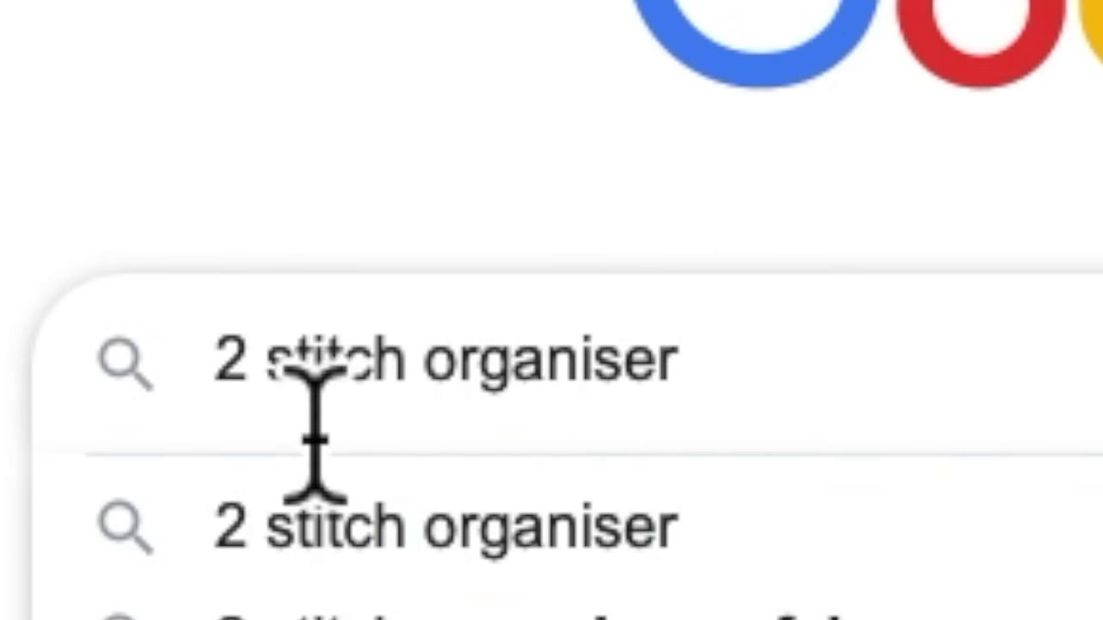
key(Return)
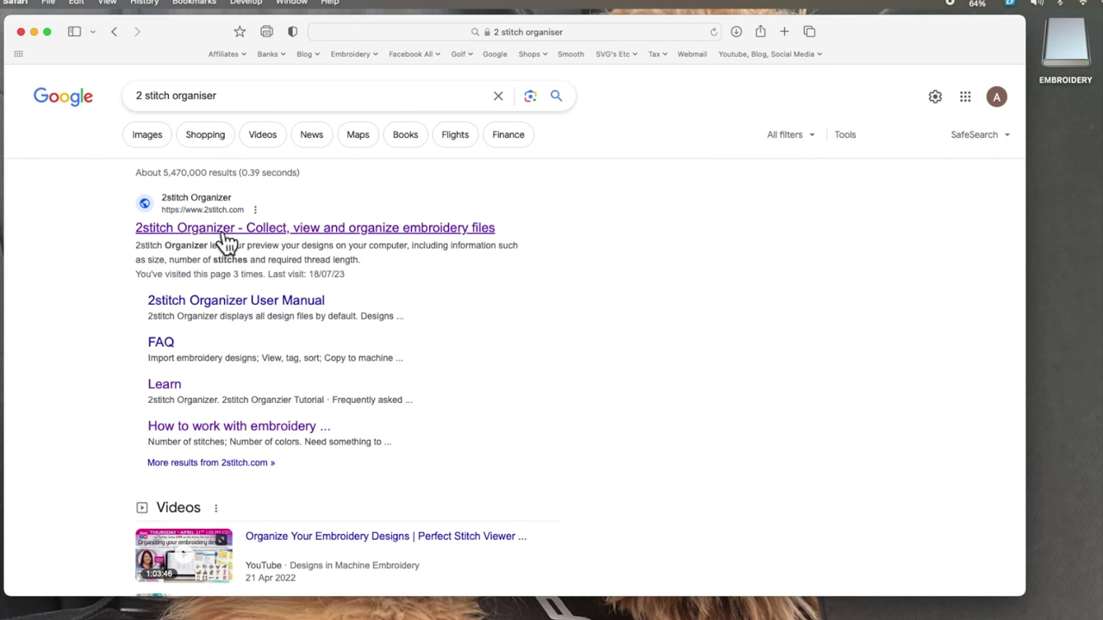
click(206, 198)
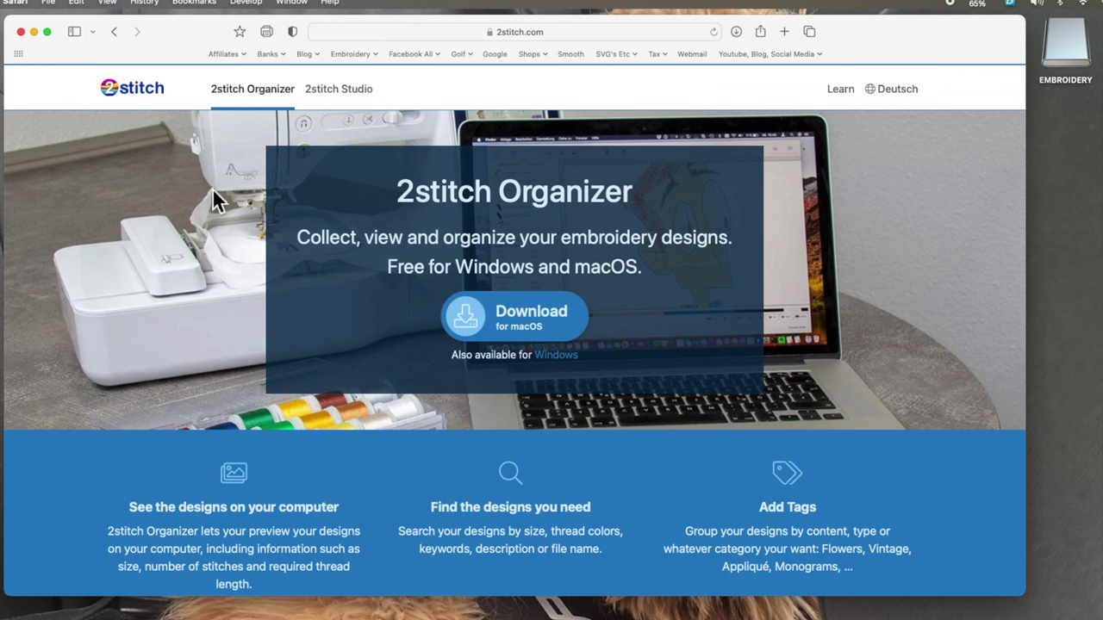
- Close the browser window, switch to 2stitch Organizer and collapse the Embroidery folder tree
click(22, 33)
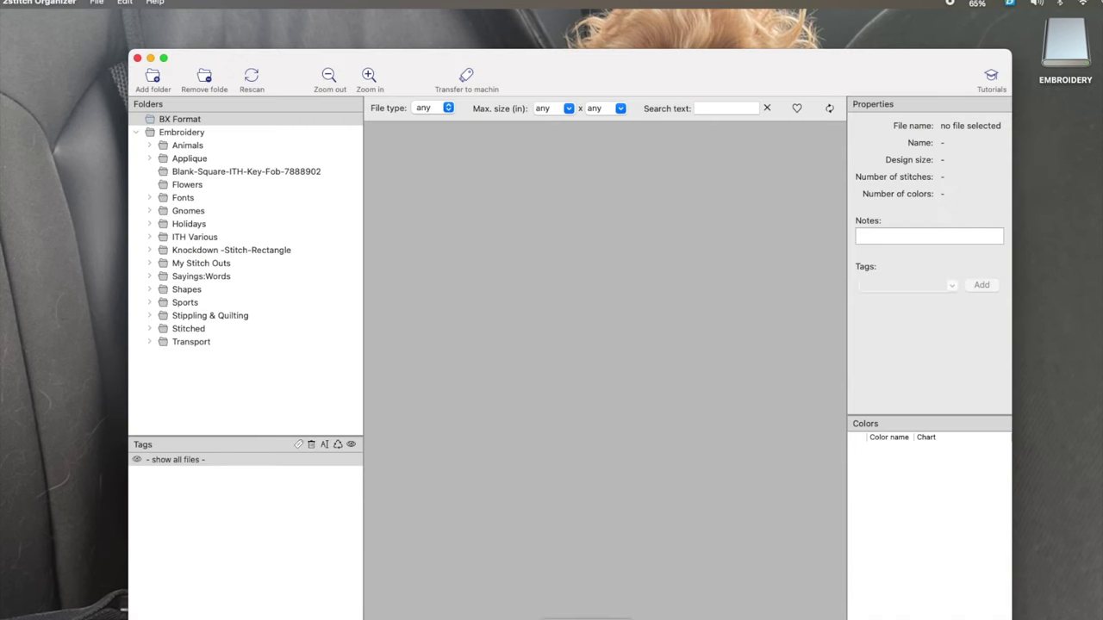
click(136, 131)
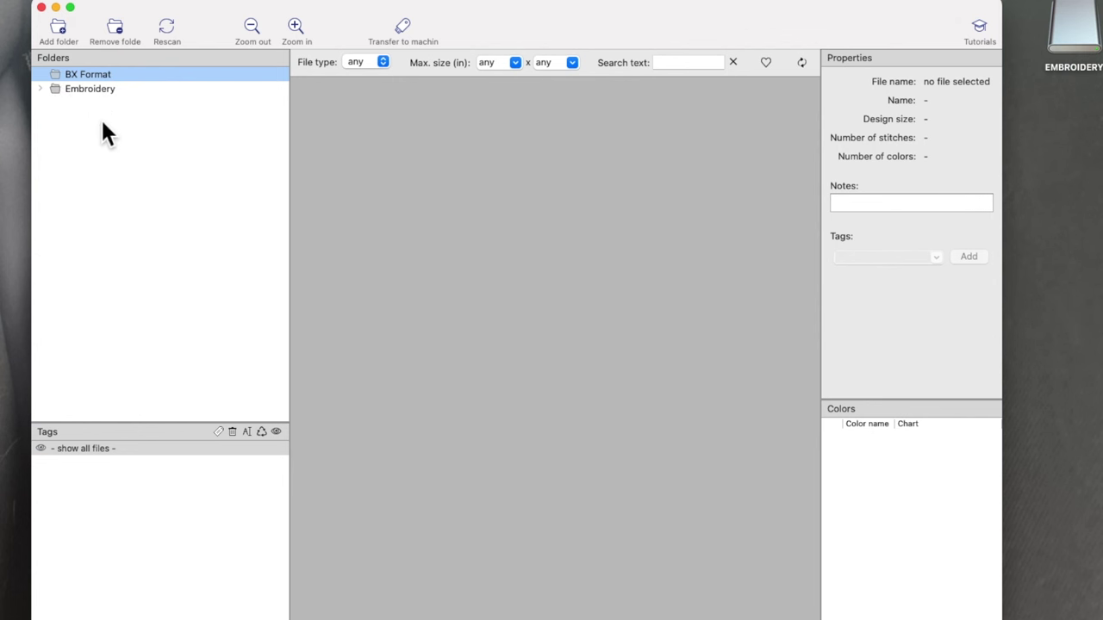
drag(209, 30, 211, 22)
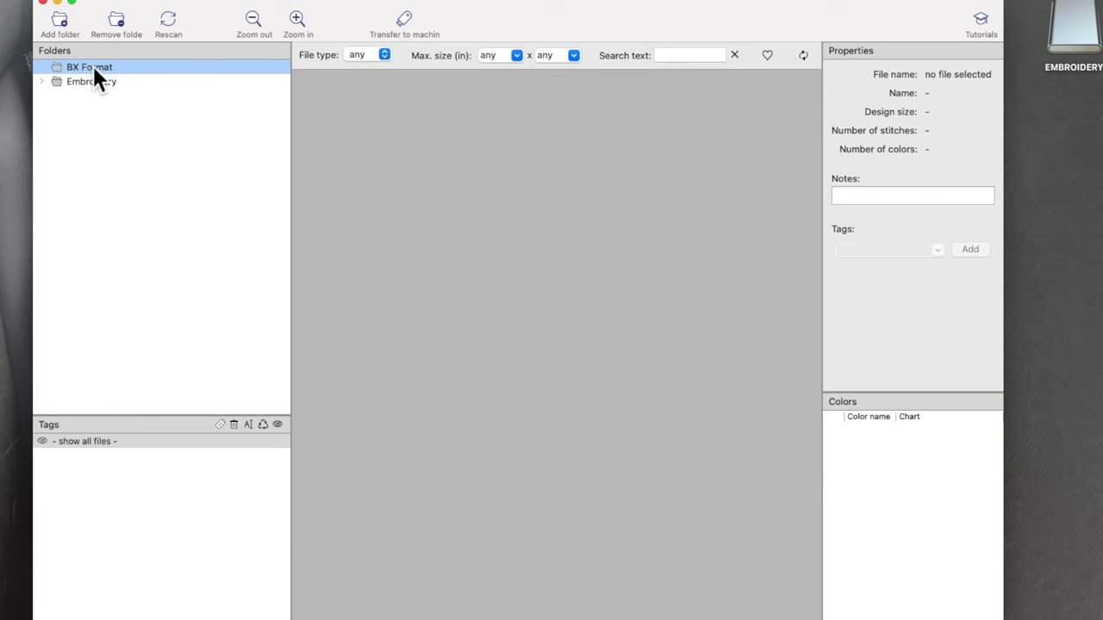
click(62, 26)
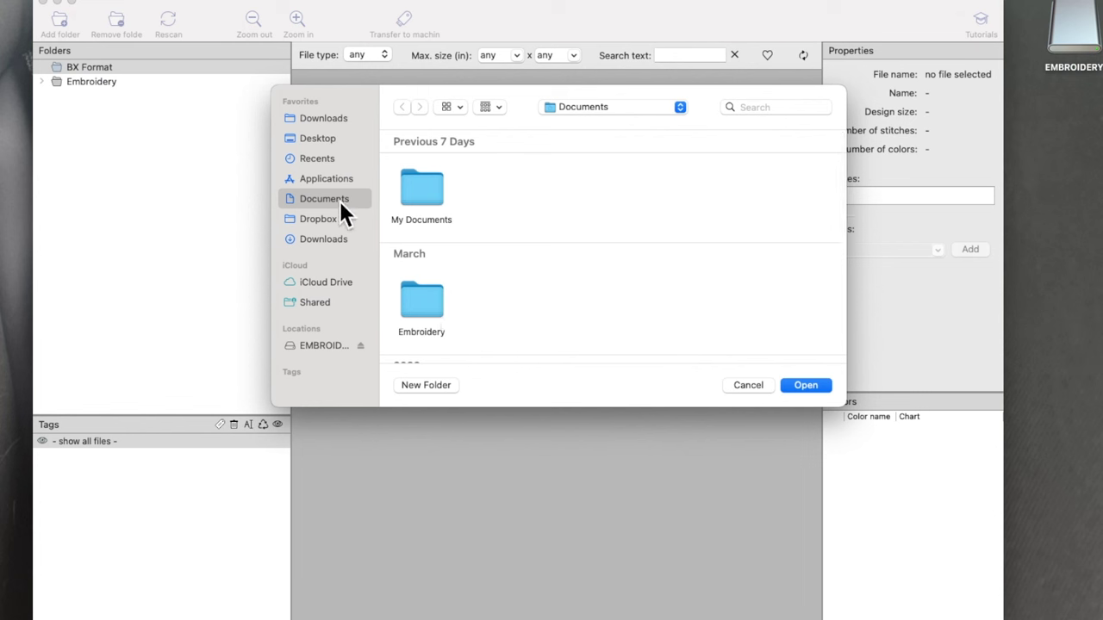
click(436, 306)
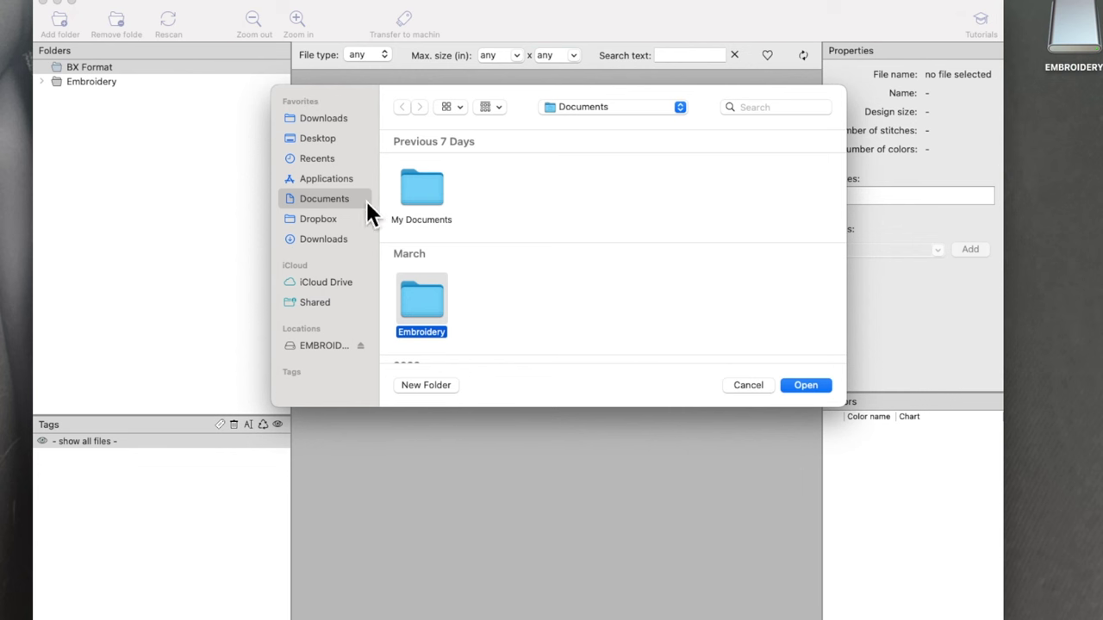
click(748, 386)
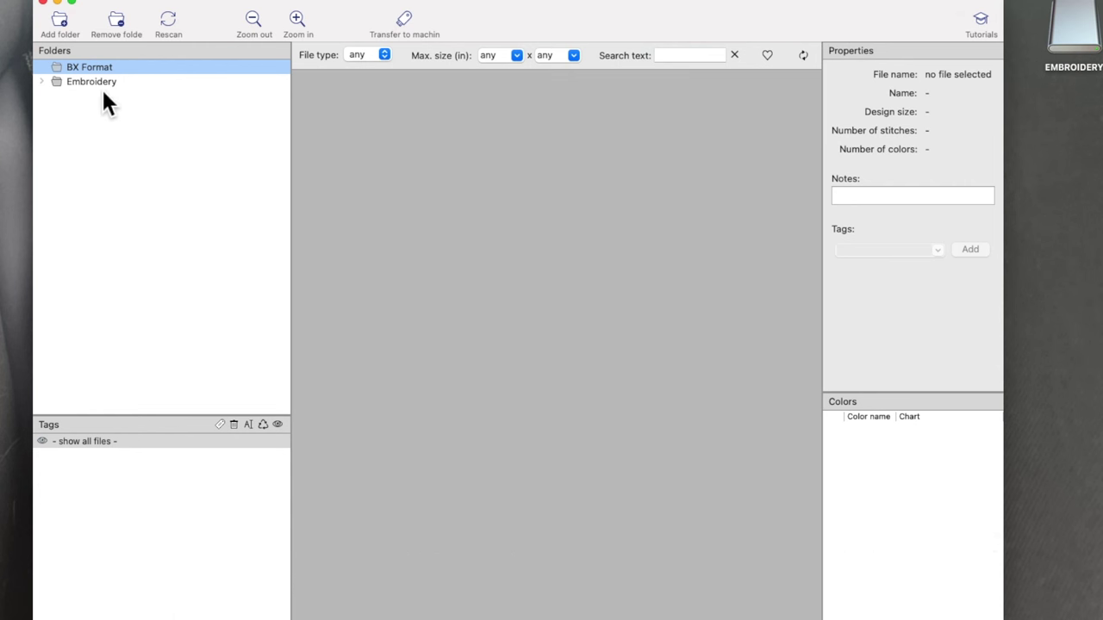
- Expand the Embroidery folder and its My Stitch Outs subfolder, and display the designs in My Stitch Outs
click(43, 82)
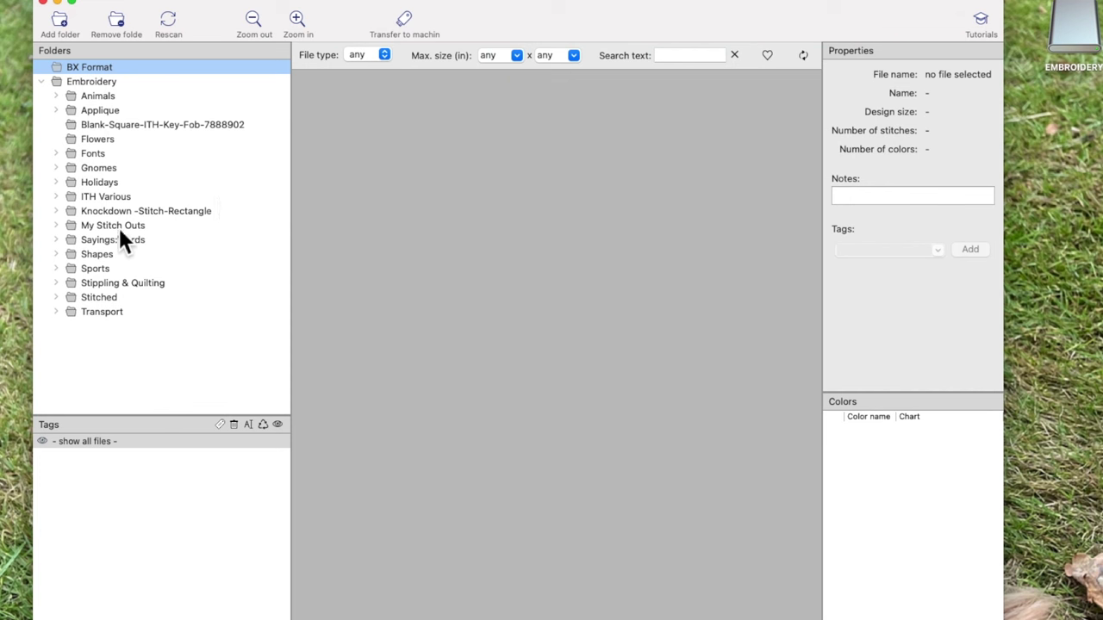
click(58, 227)
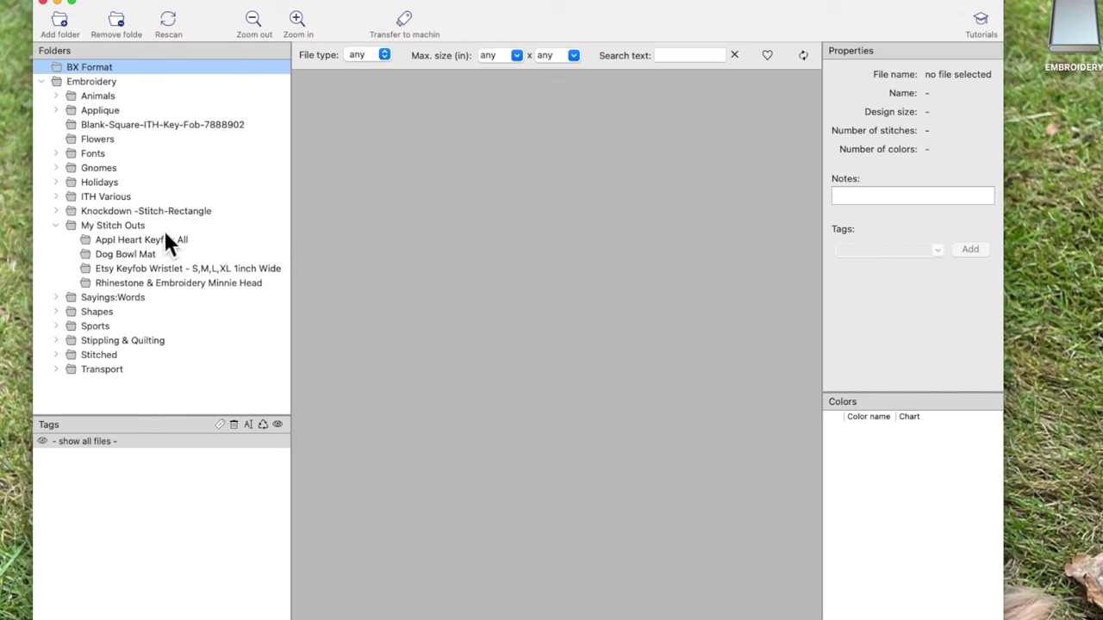
click(118, 226)
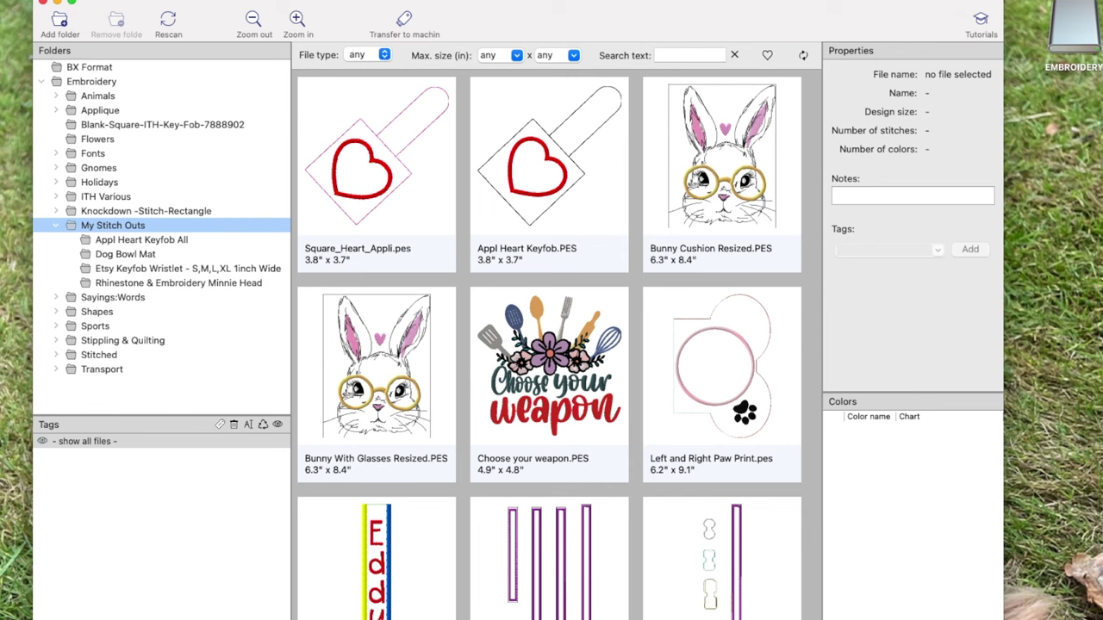
- Switch to Finder, view the same My Stitch Outs folder inside Embroidery for comparison and close the window
click(1088, 595)
click(1039, 515)
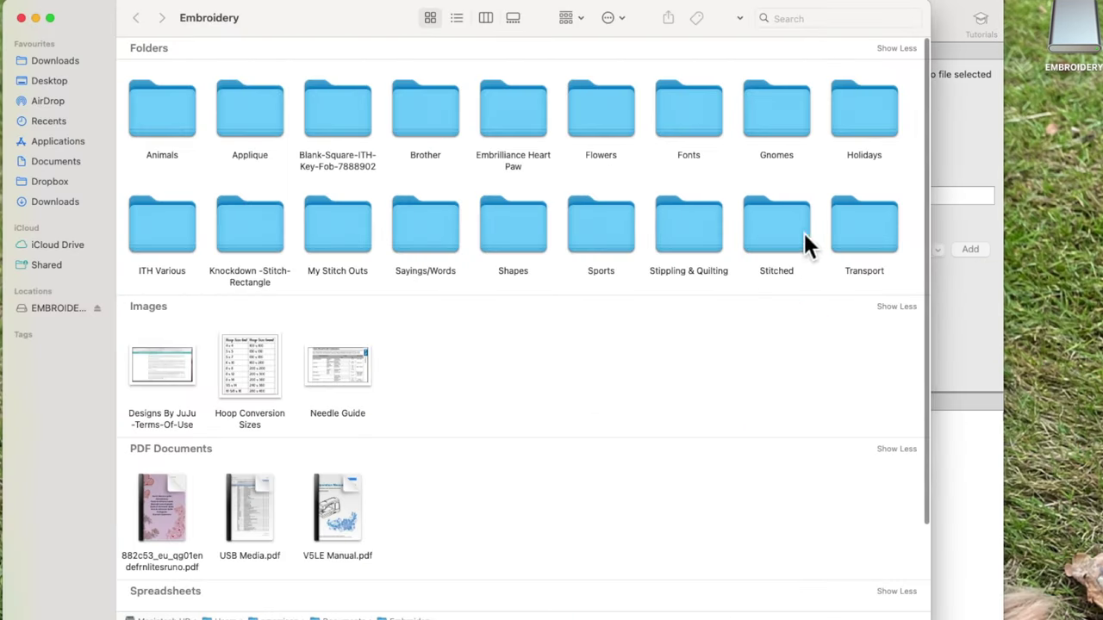
double_click(334, 240)
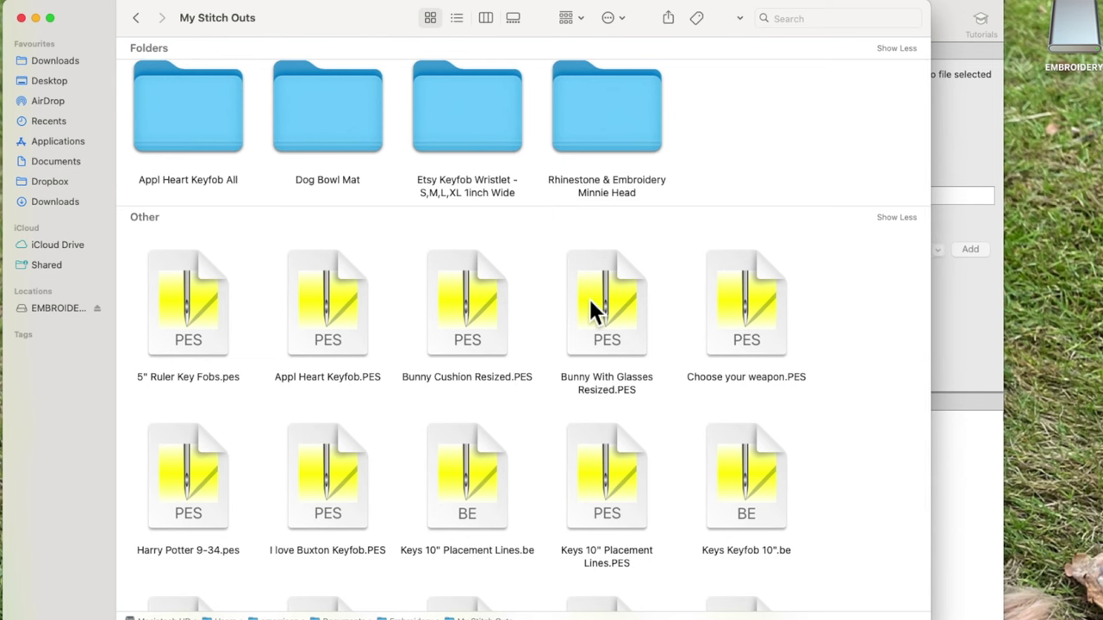
click(22, 18)
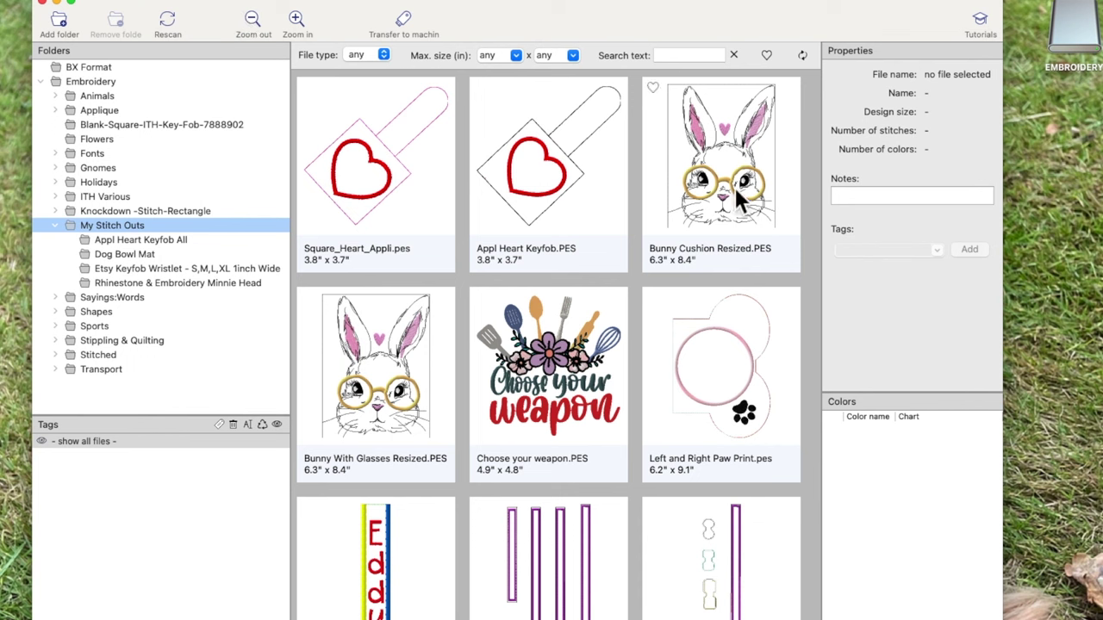
- Look through the My Stitch Outs design previews in 2stitch Organizer and select the EMBROIDERY drive on the desktop
scroll(638, 297, down, 3)
scroll(638, 297, up, 3)
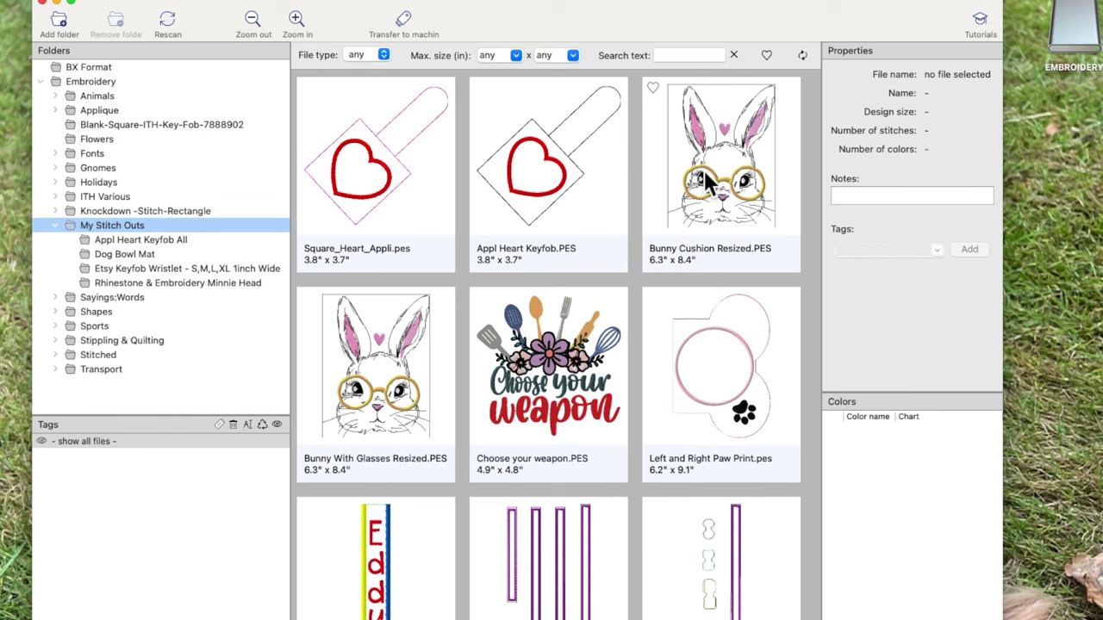
click(1067, 43)
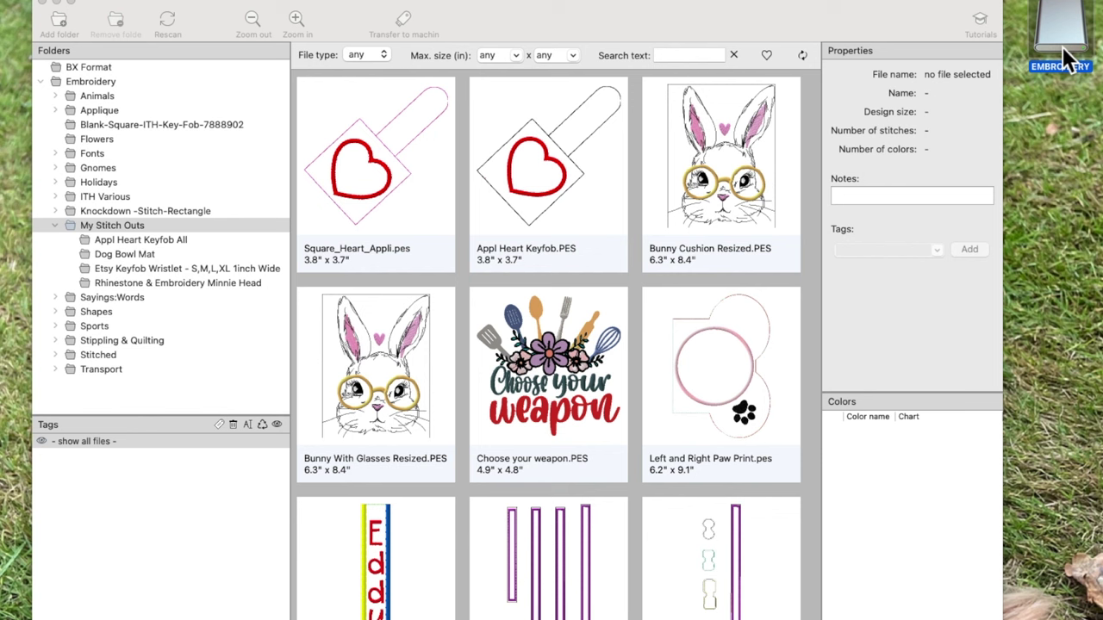
- Show the designs of the Bee-Gnome-24883303 folder under Gnomes and filter them to the pes file type
click(55, 225)
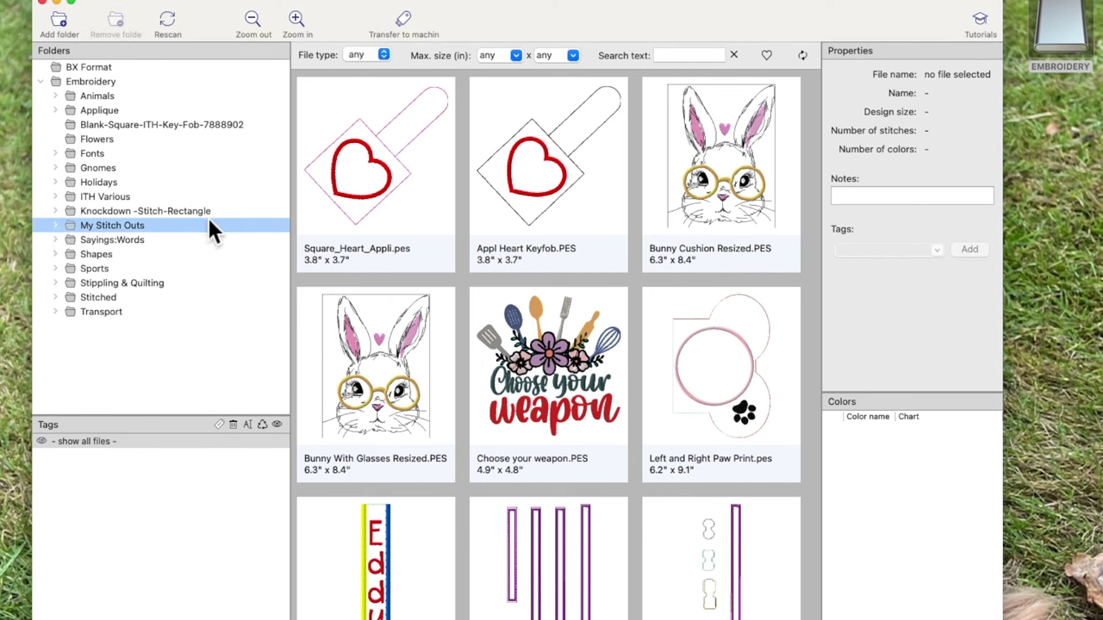
click(58, 168)
click(100, 182)
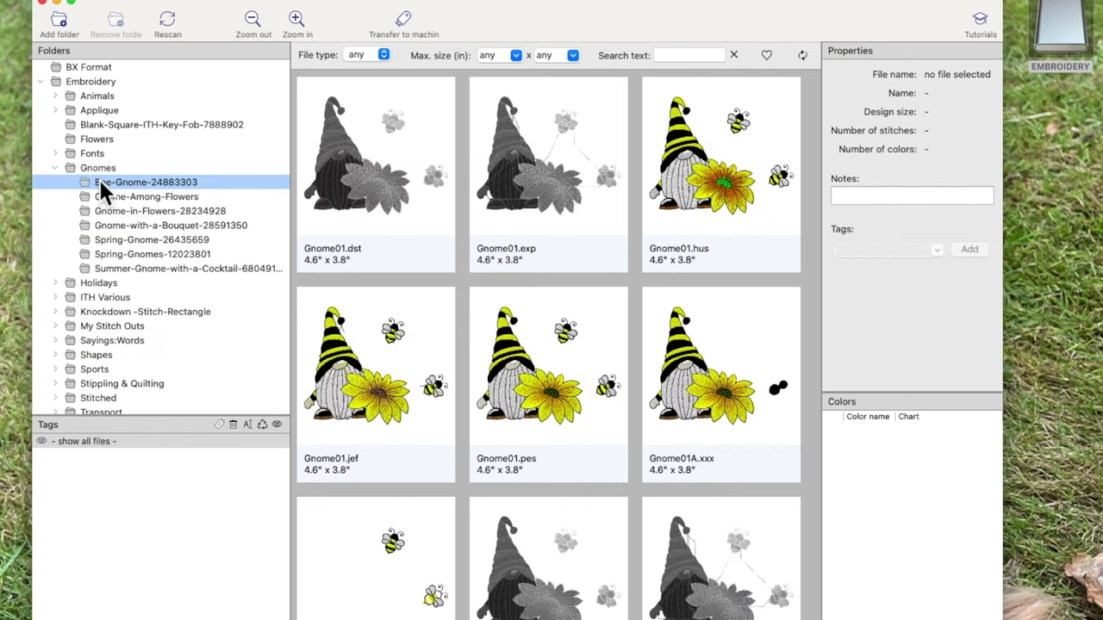
scroll(639, 179, down, 10)
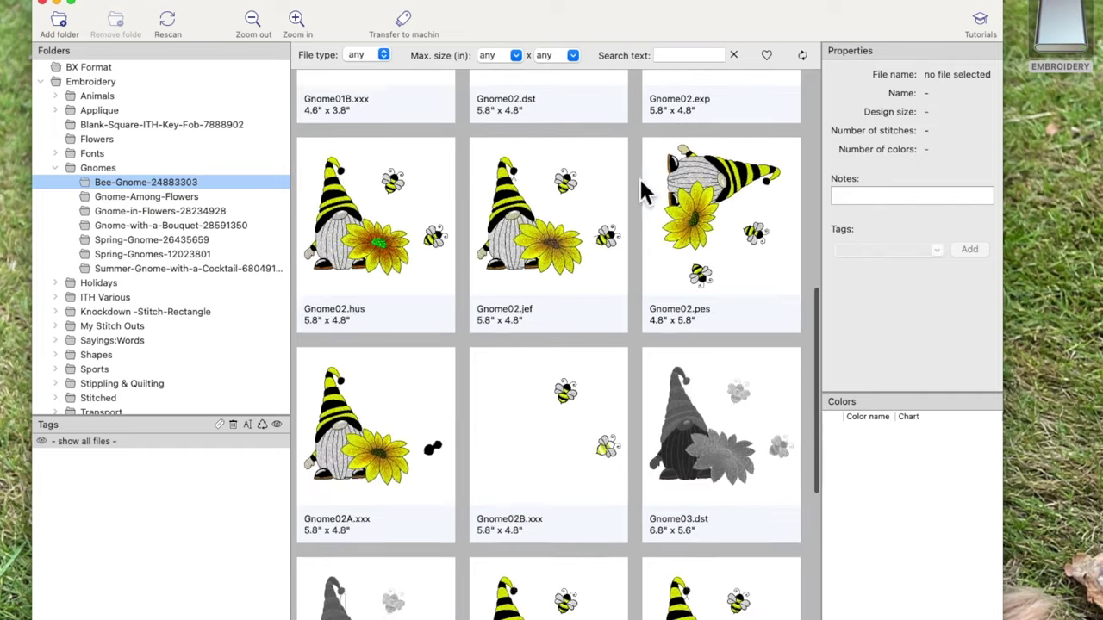
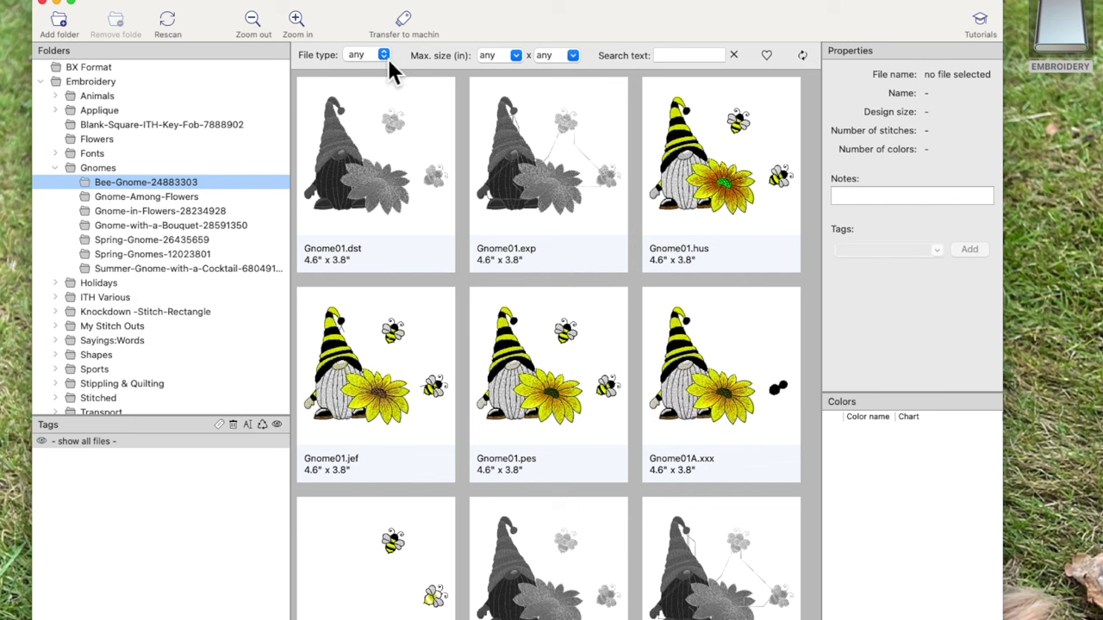
click(384, 55)
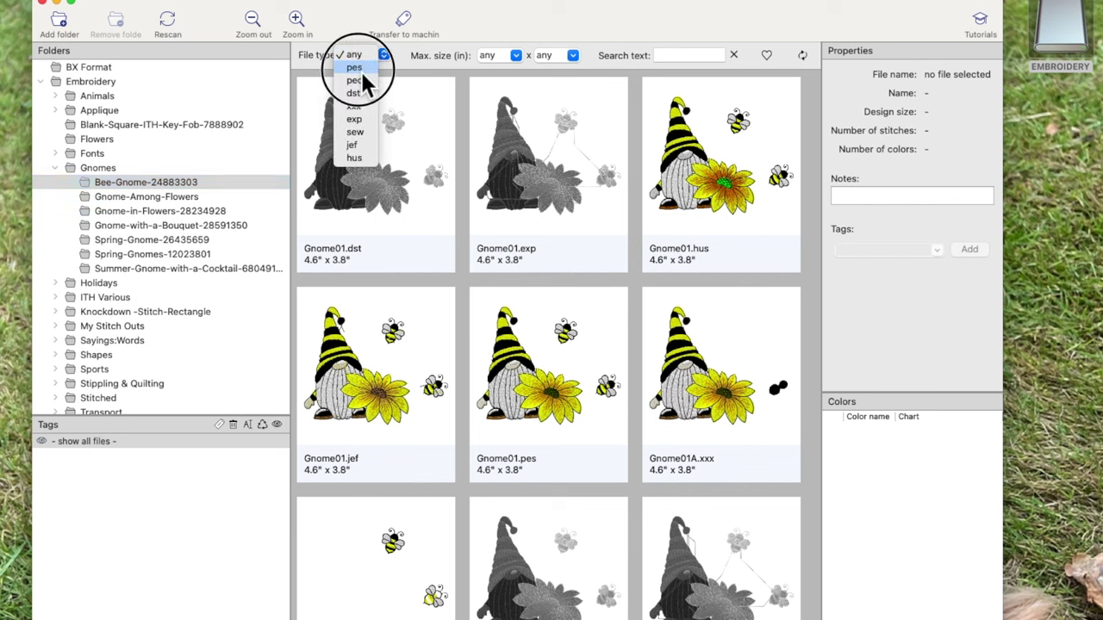
click(362, 69)
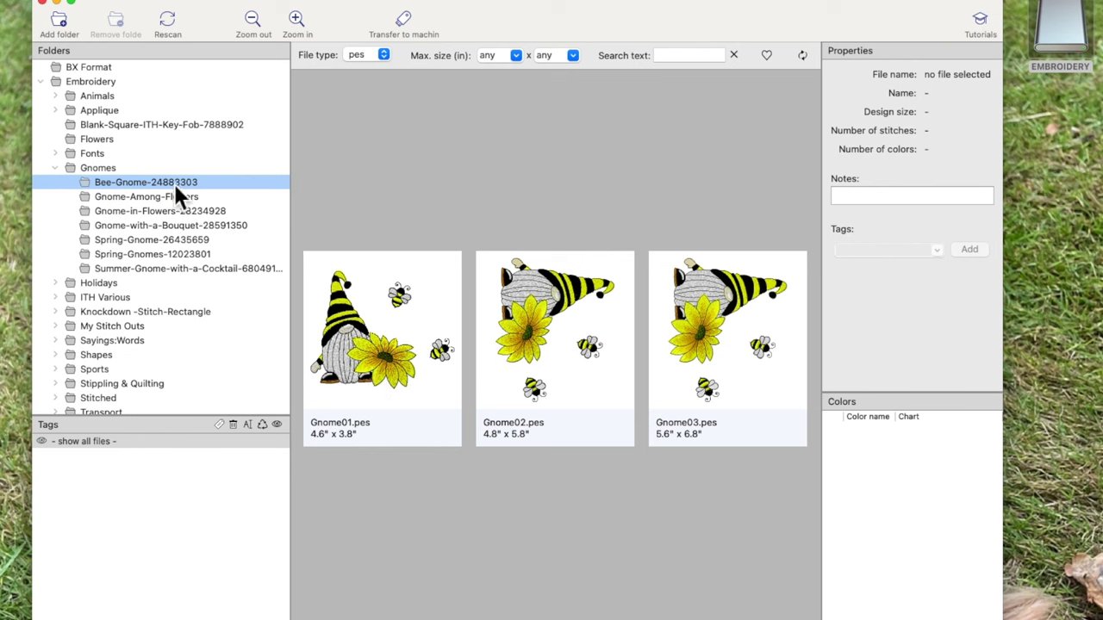
- Filter the Bee-Gnome designs to the jef file type, and reset the filter to any to look through all of them
click(387, 57)
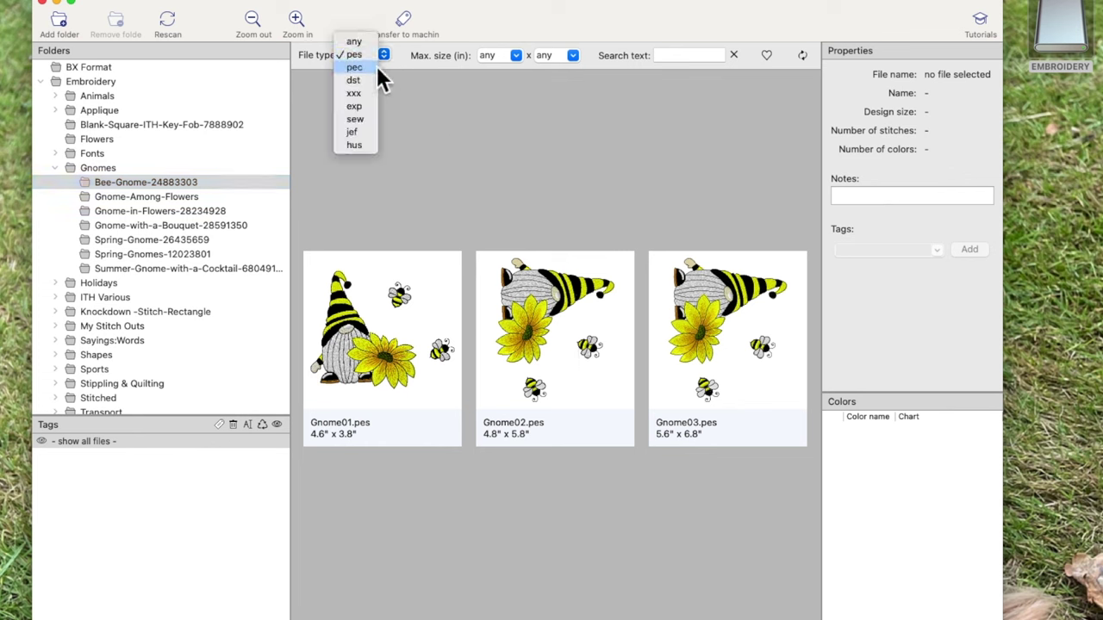
click(365, 132)
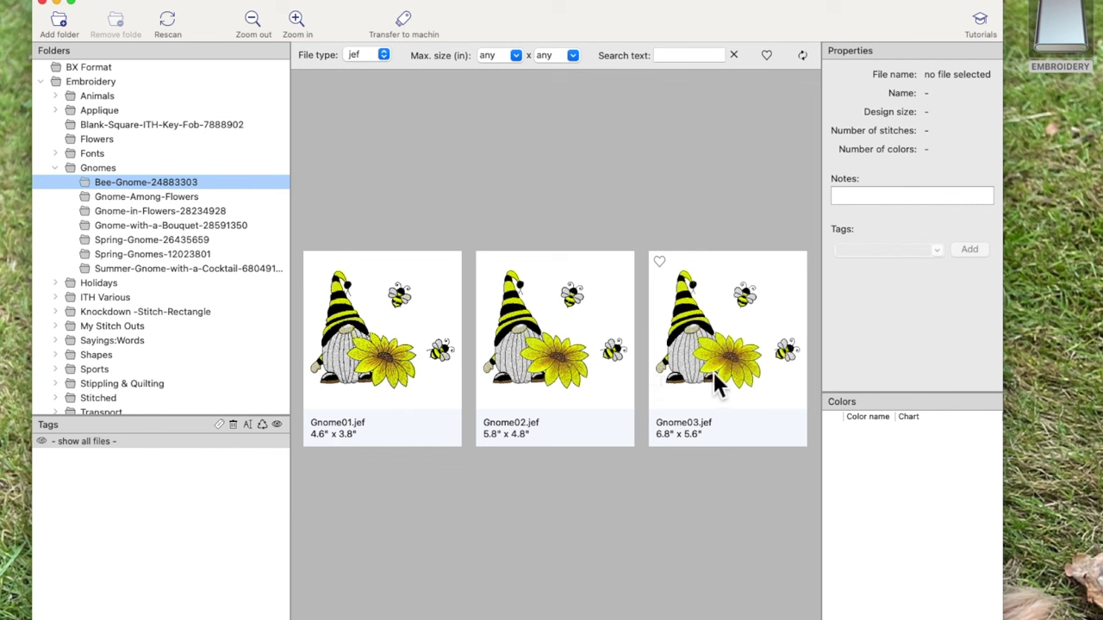
click(388, 57)
click(360, 2)
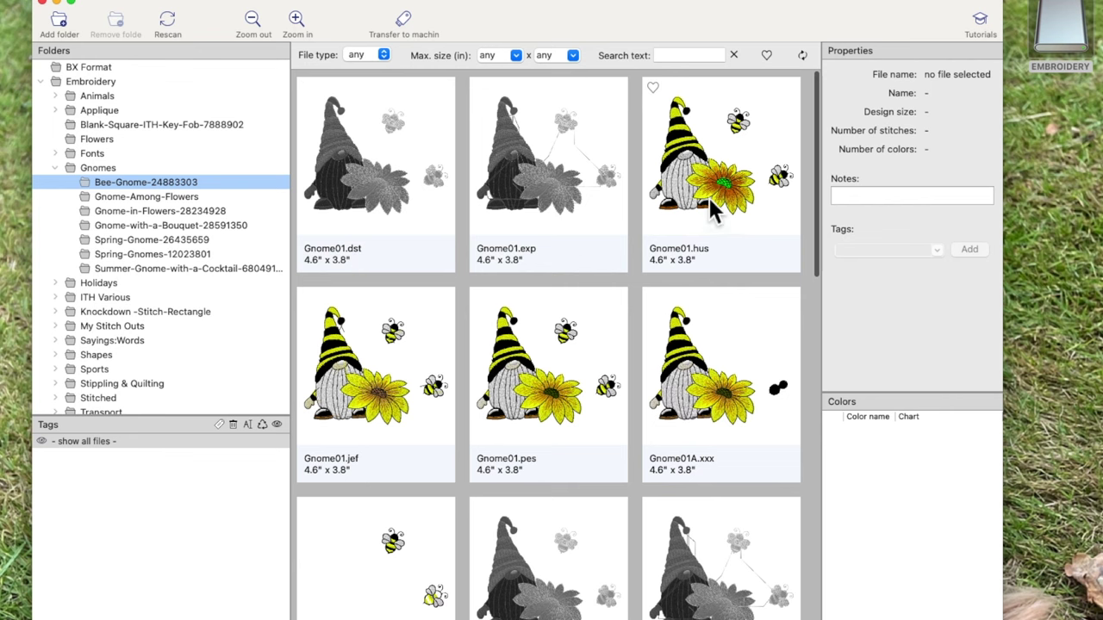
scroll(694, 269, down, 6)
scroll(692, 272, down, 4)
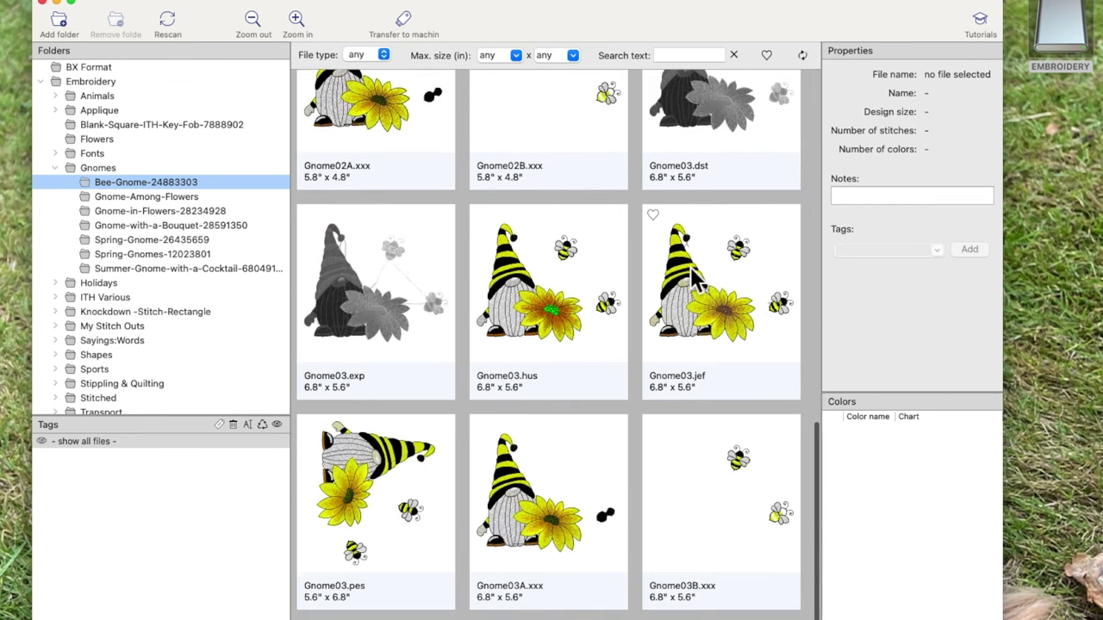
scroll(652, 381, up, 10)
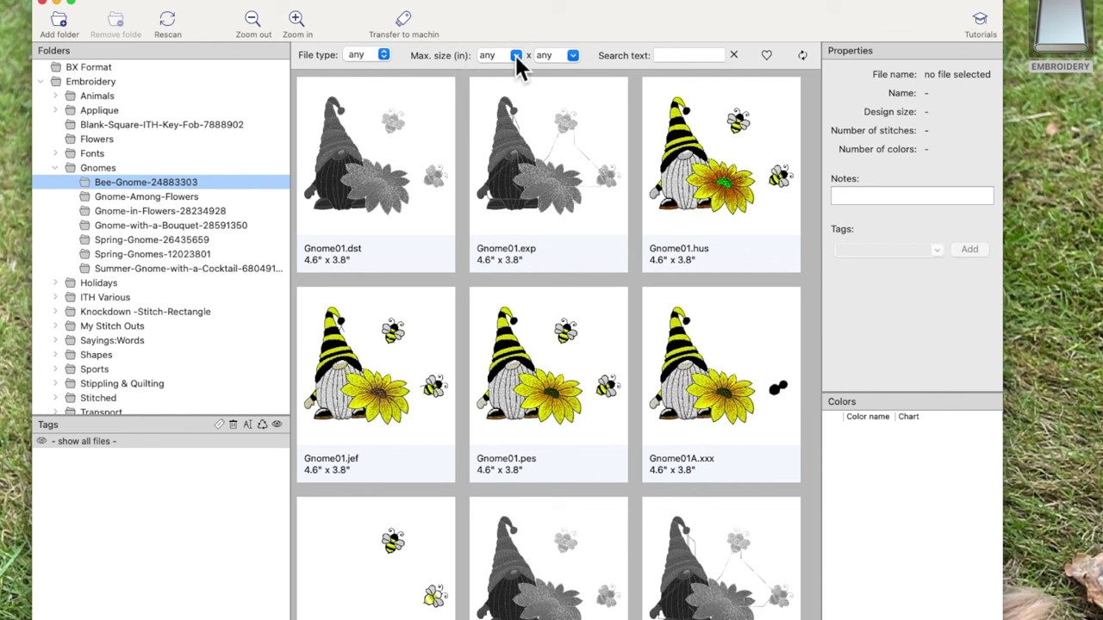
- Search the Bee-Gnome designs for "flowers", and clear the search to look through the full set again
click(685, 56)
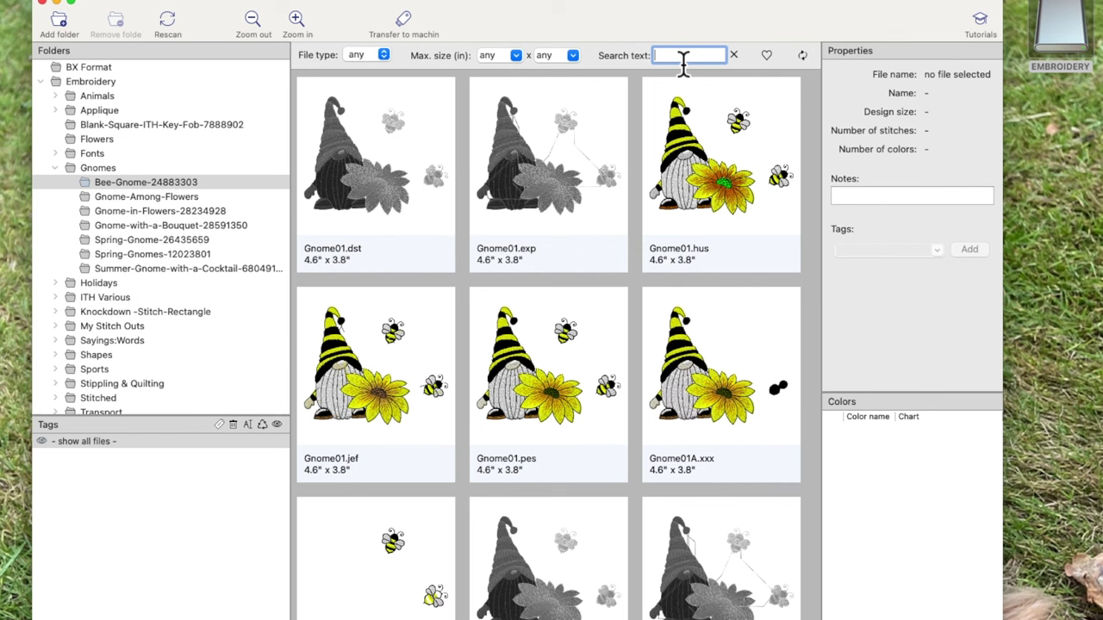
text(flower)
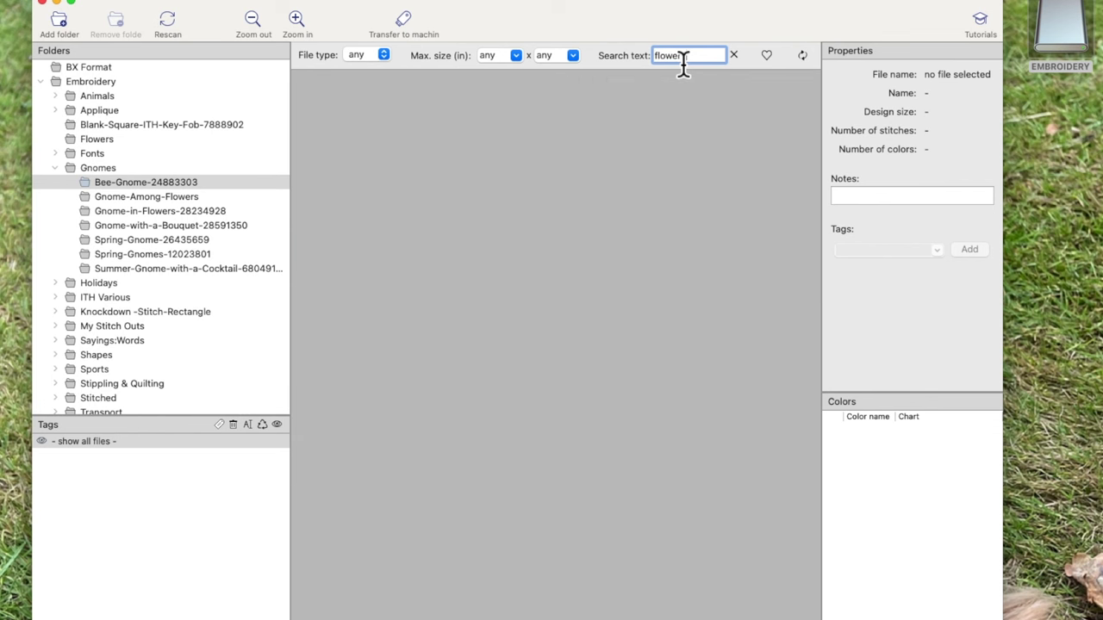
text(s)
click(734, 54)
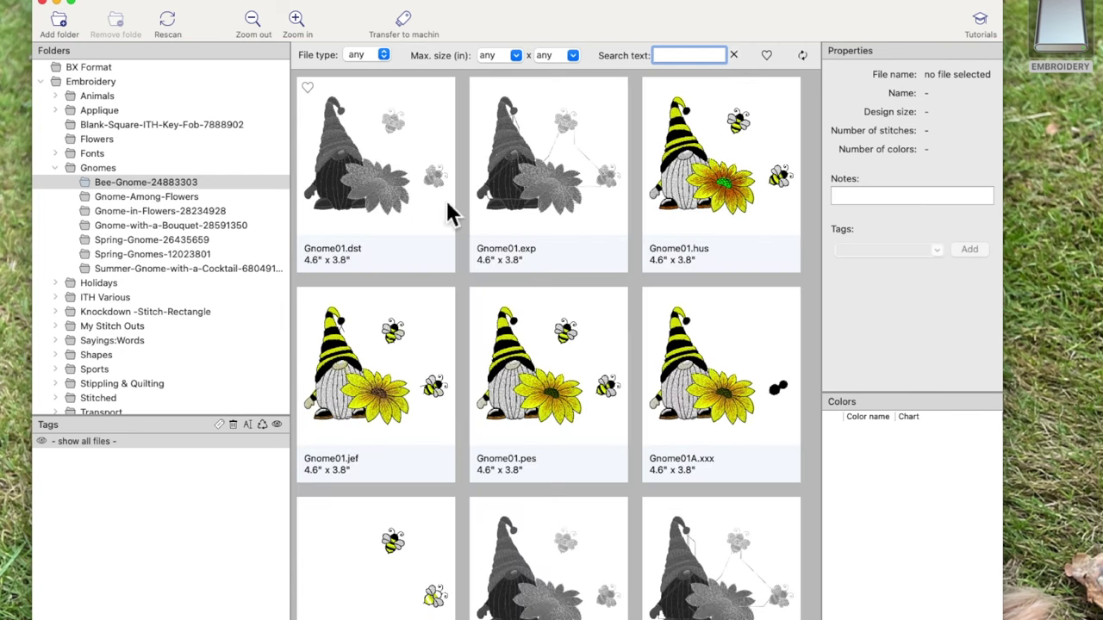
scroll(506, 301, down, 10)
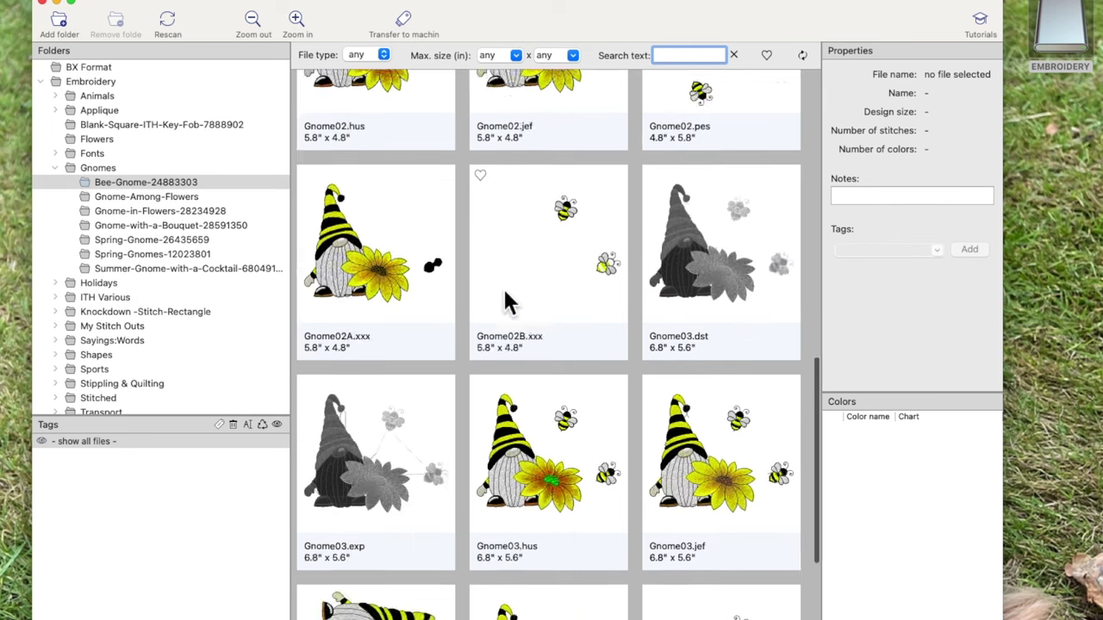
scroll(506, 302, up, 10)
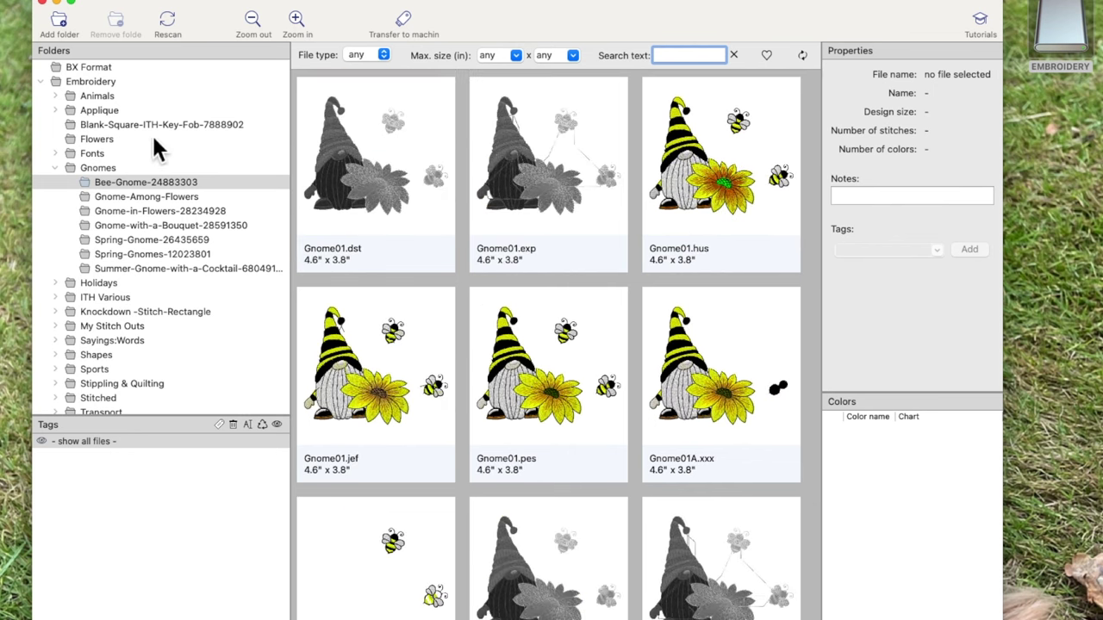
- Collapse the Gnomes folder inside Embroidery and select it
click(56, 168)
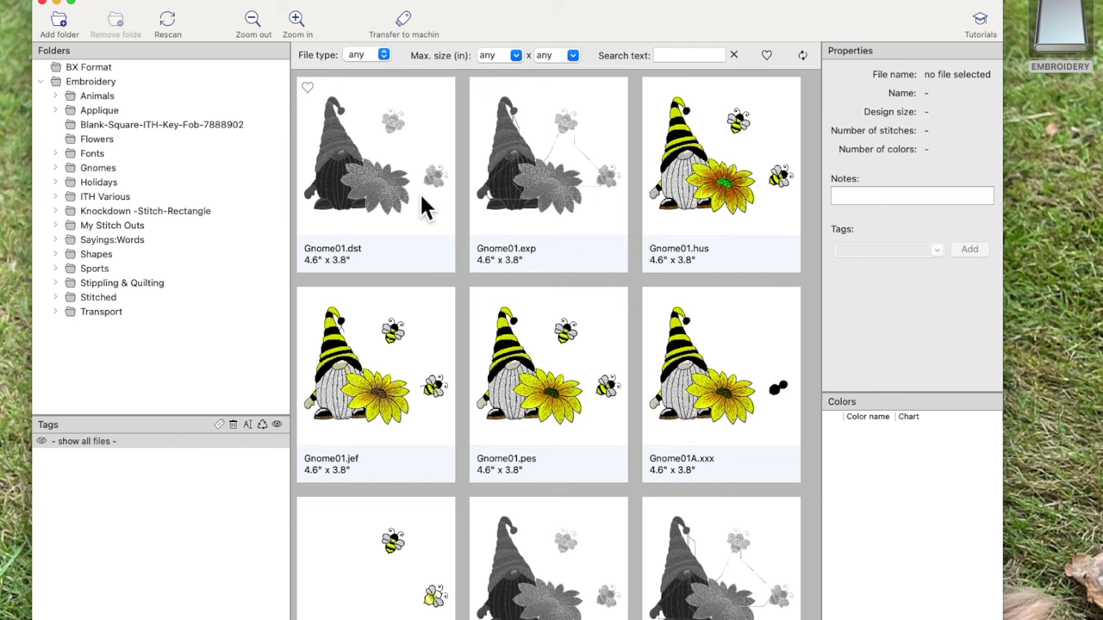
scroll(422, 211, down, 3)
scroll(422, 198, up, 3)
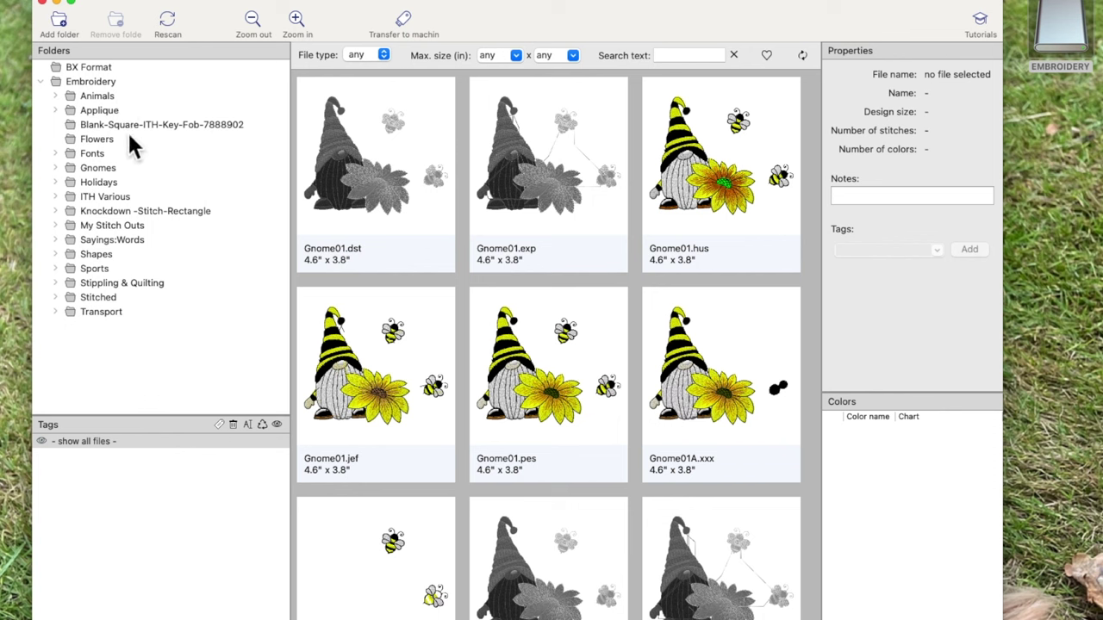
click(95, 170)
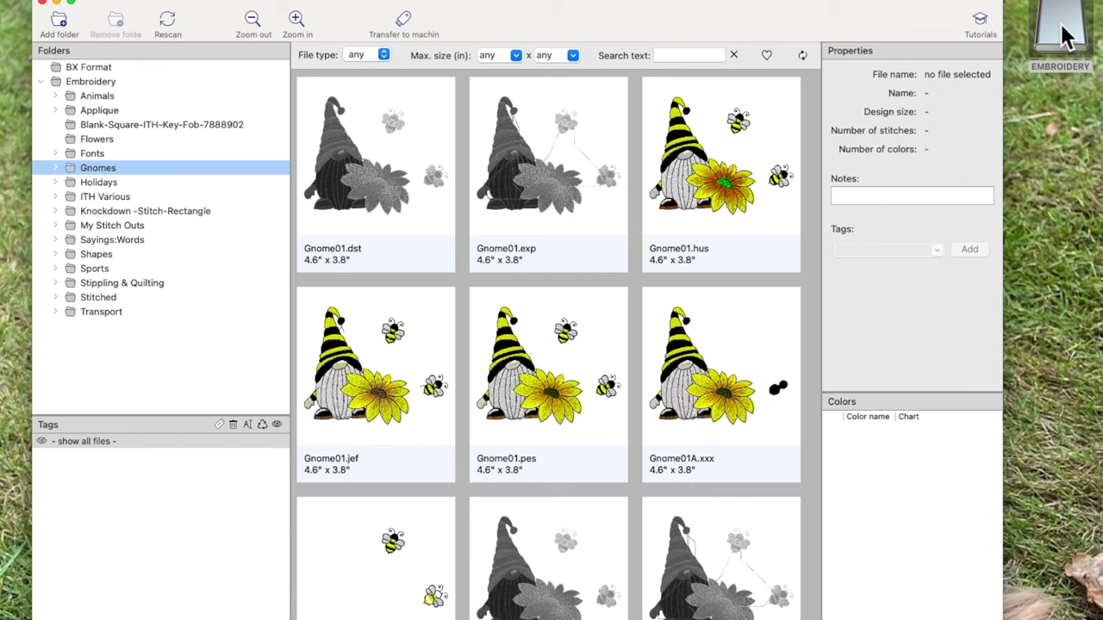
- Transfer the Gnome01.hus design to the EMBROIDERY drive
click(717, 165)
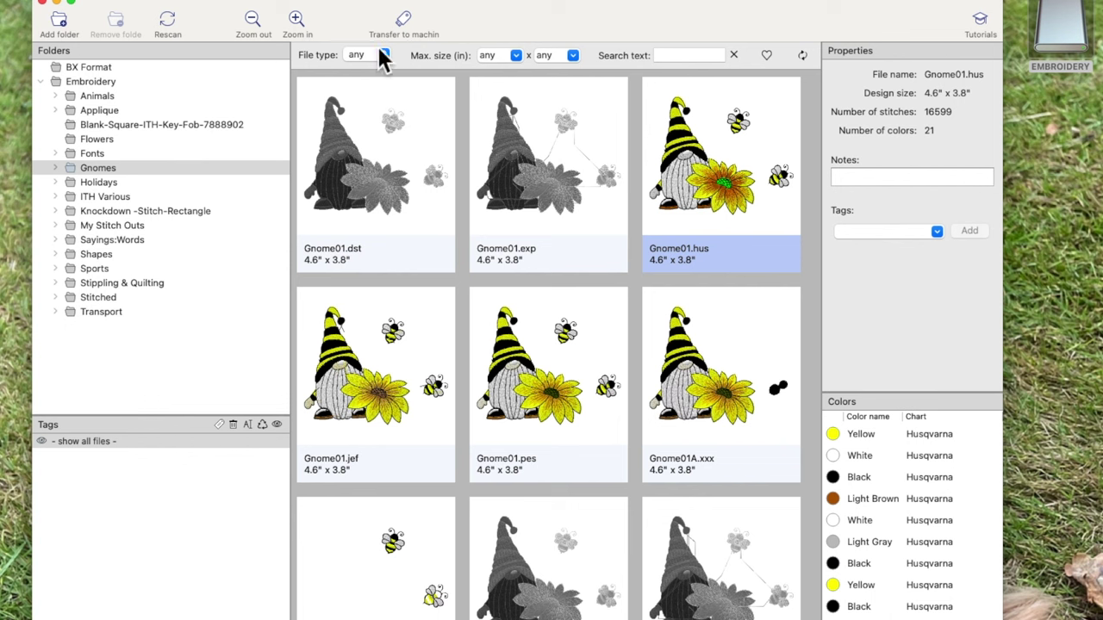
click(403, 28)
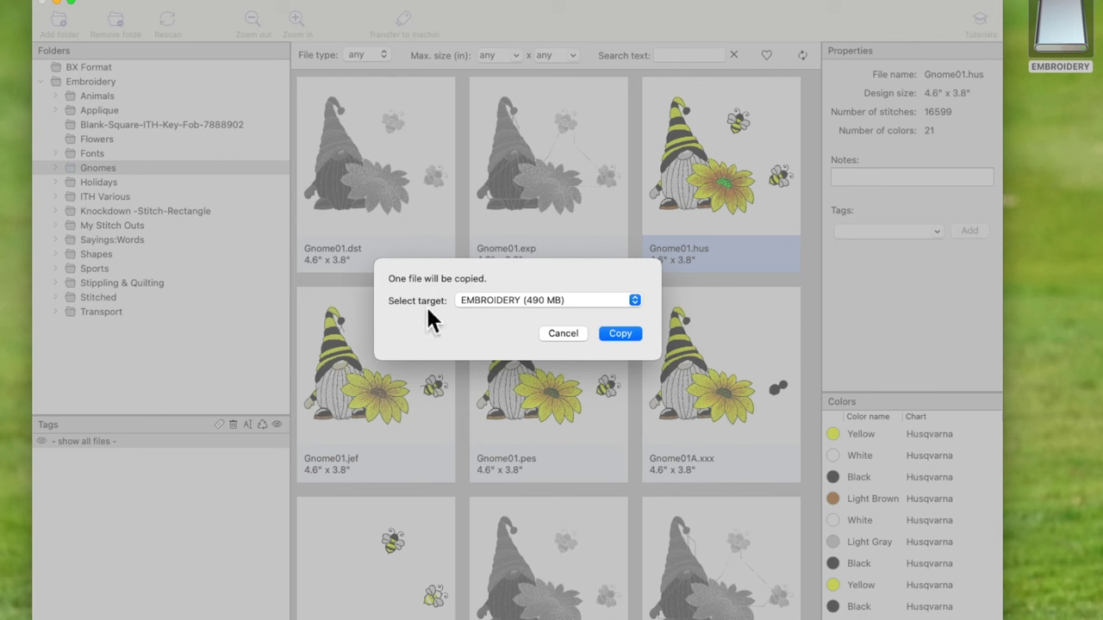
click(620, 334)
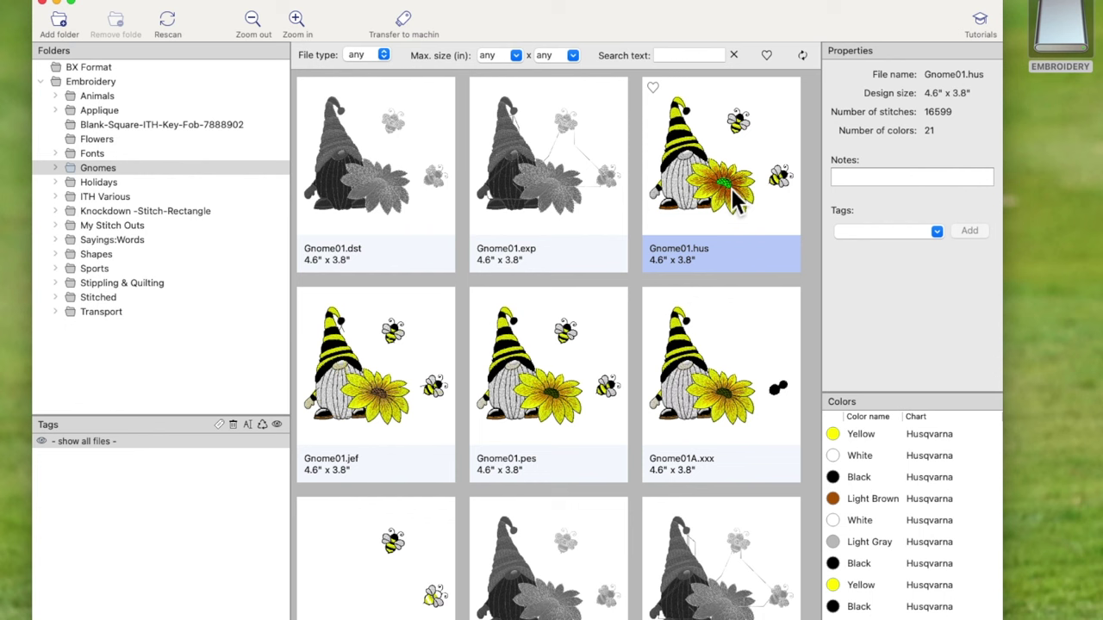
- Open the EMBROIDERY drive in Finder, check it for the copied Gnome01.hus file and close the window
right_click(1054, 31)
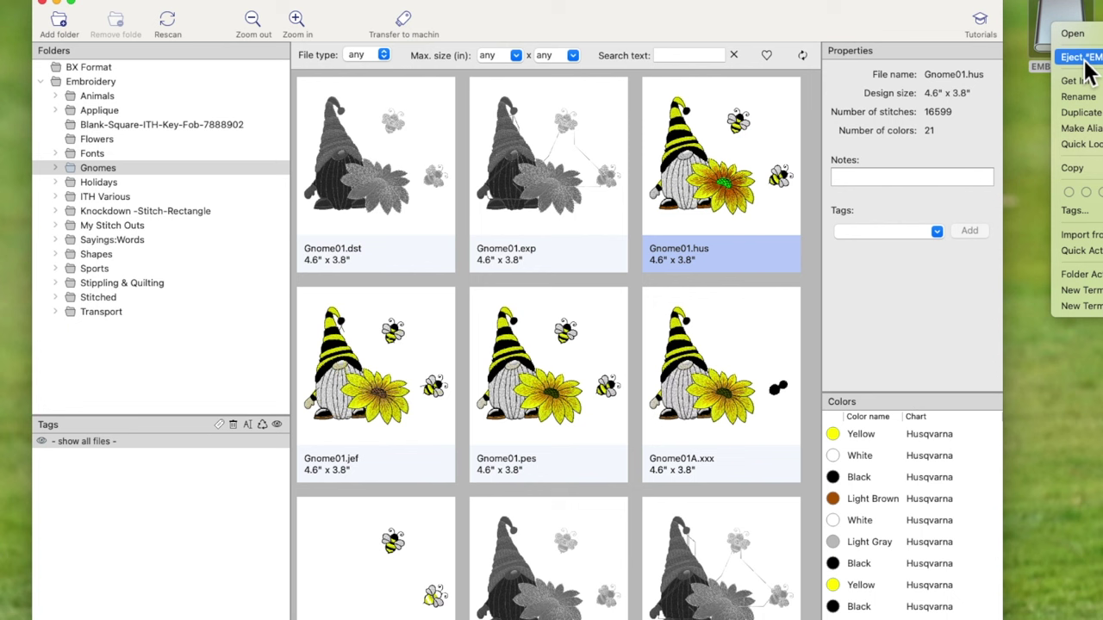
click(1039, 89)
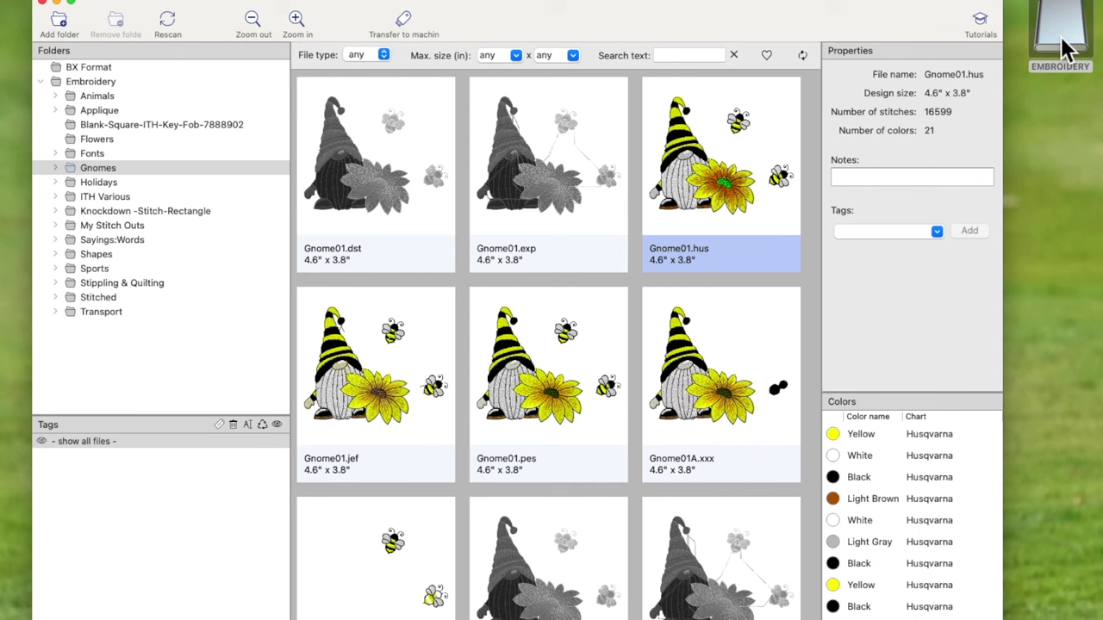
double_click(1061, 43)
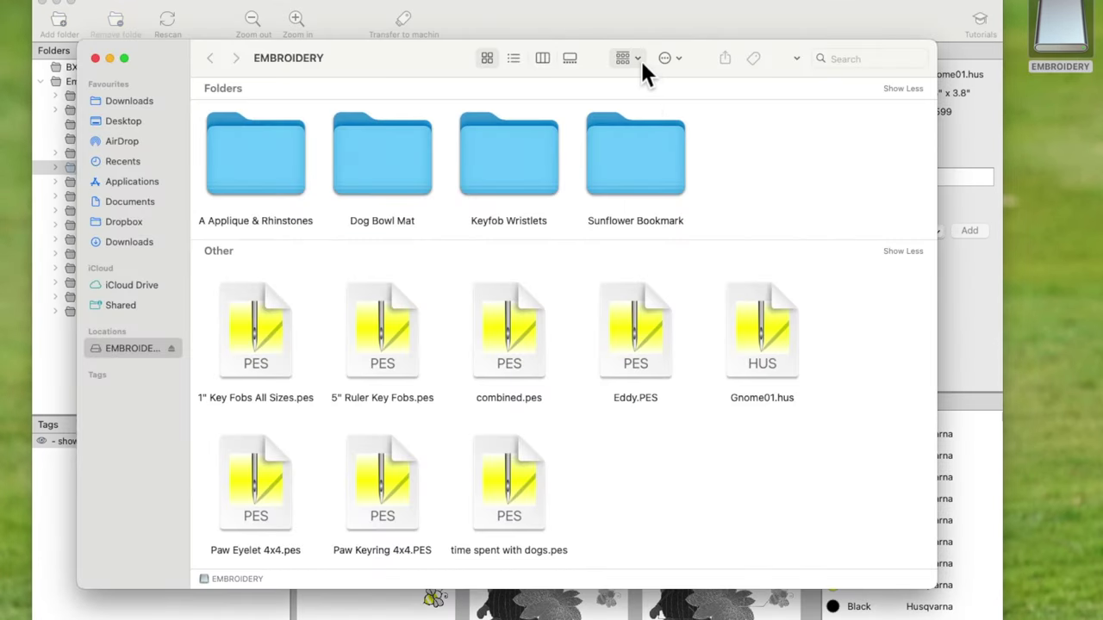
click(641, 61)
click(645, 125)
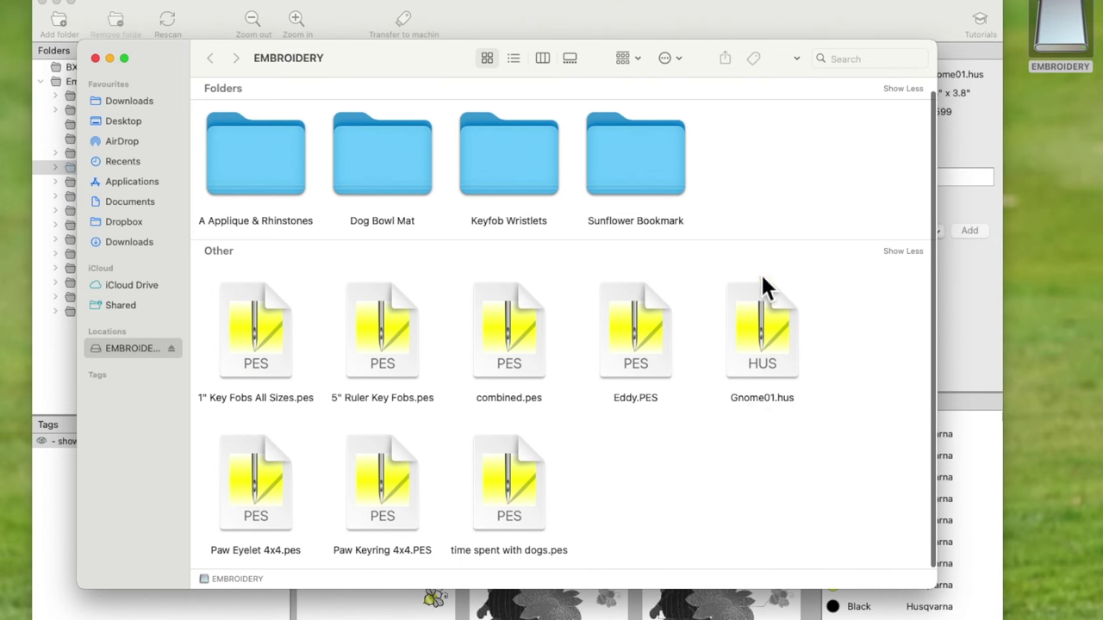
drag(425, 60, 556, 417)
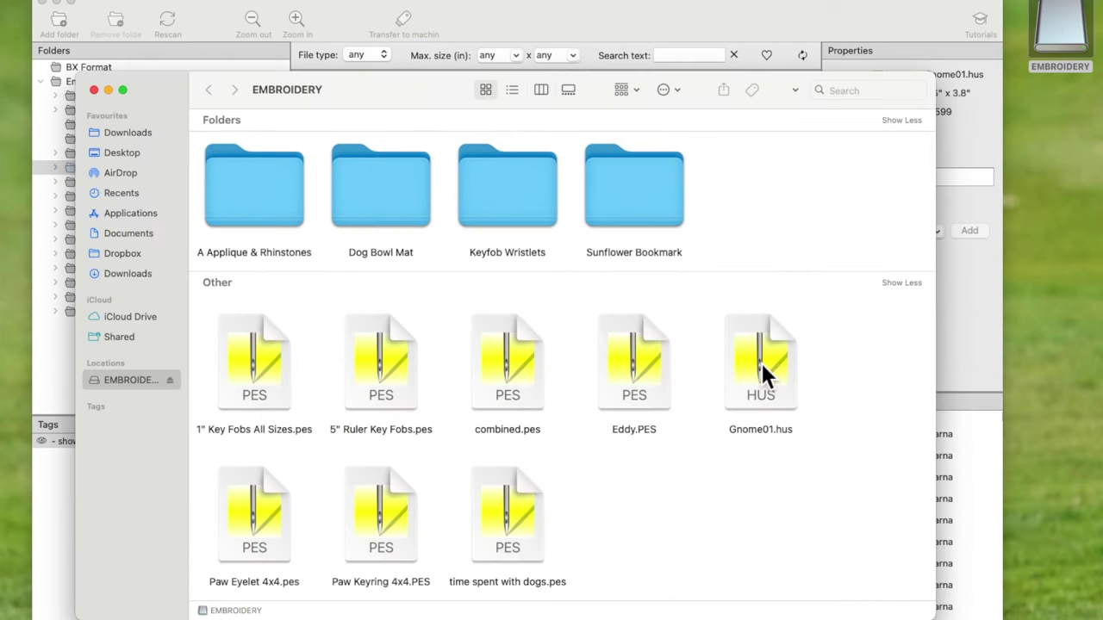
click(95, 89)
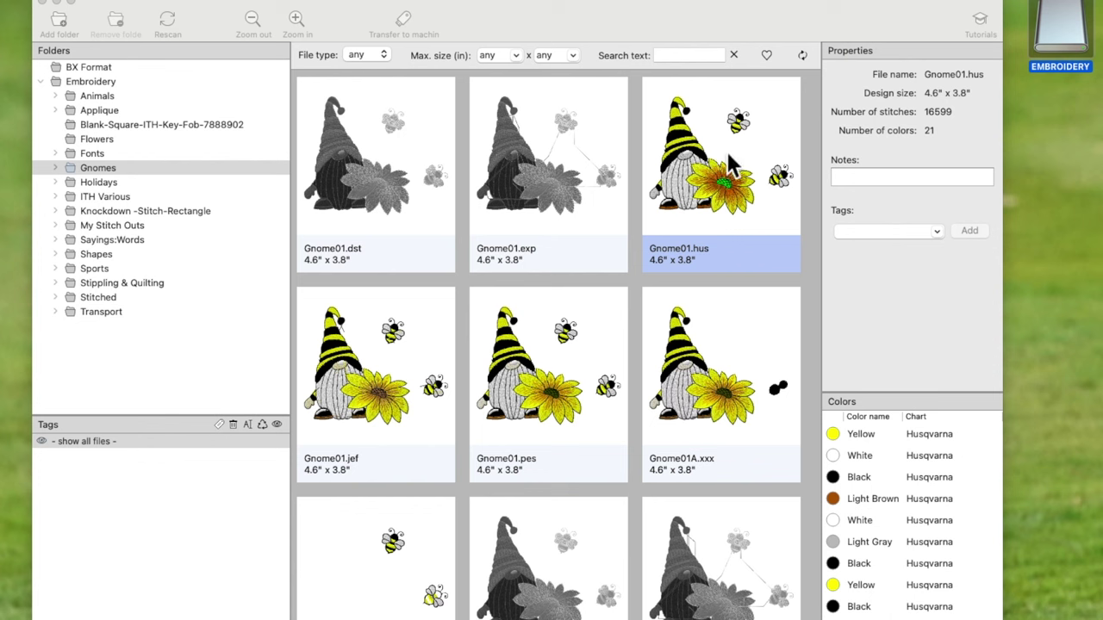
- Reveal the Gnome01.hus design in Finder and open it in Embrilliance
right_click(696, 157)
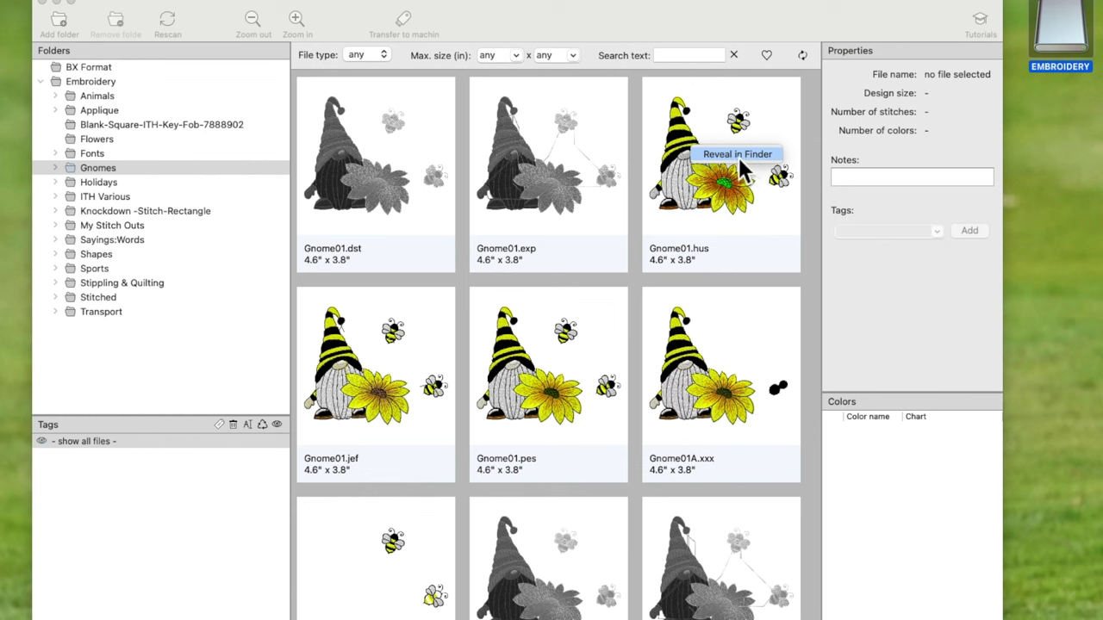
click(739, 157)
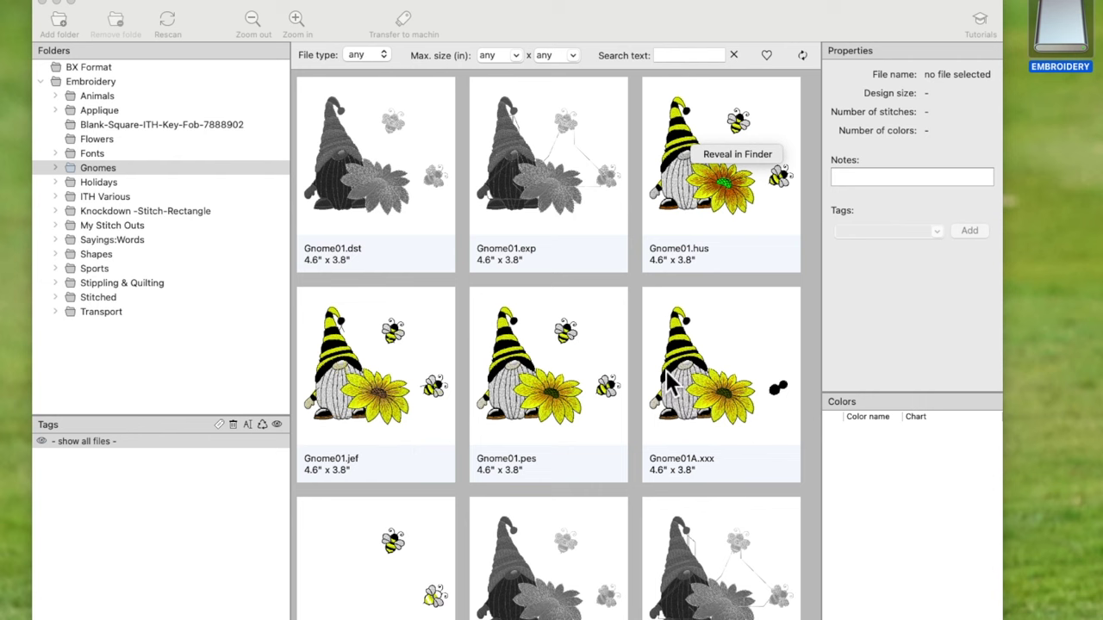
click(726, 158)
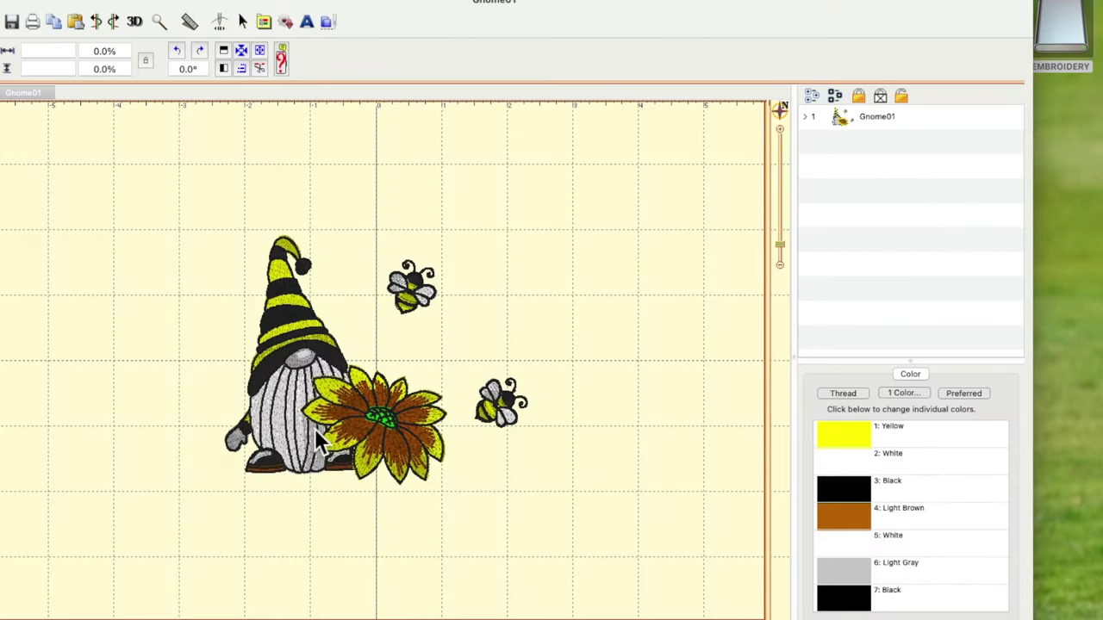
- Add ABC lettering to the Gnome01 design and place it just below the gnome's feet
click(783, 252)
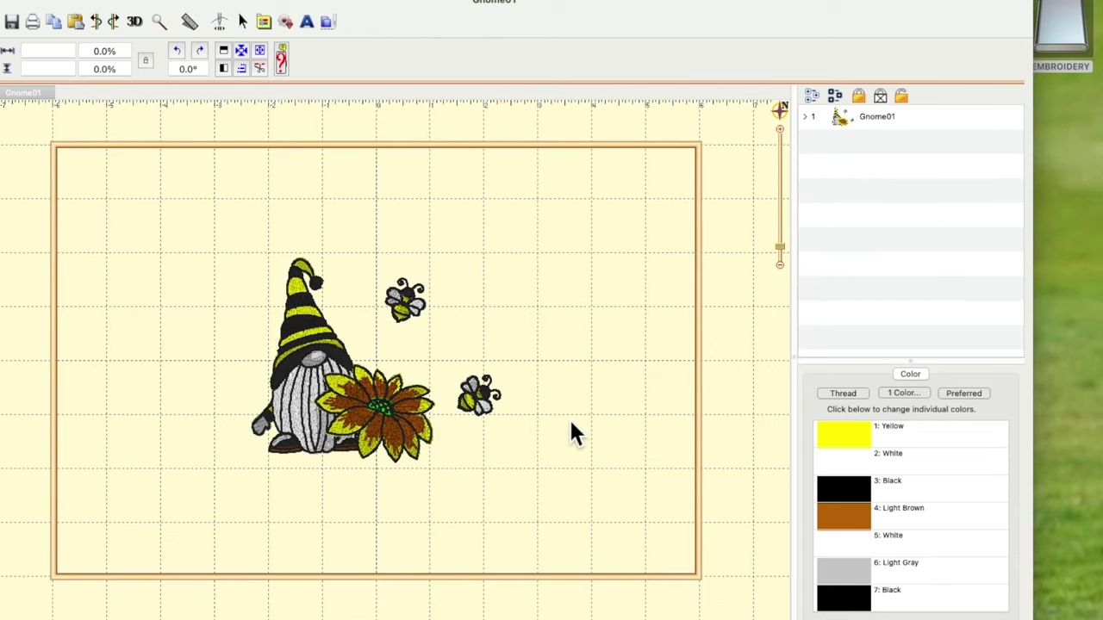
click(307, 22)
drag(388, 372, 343, 498)
click(414, 497)
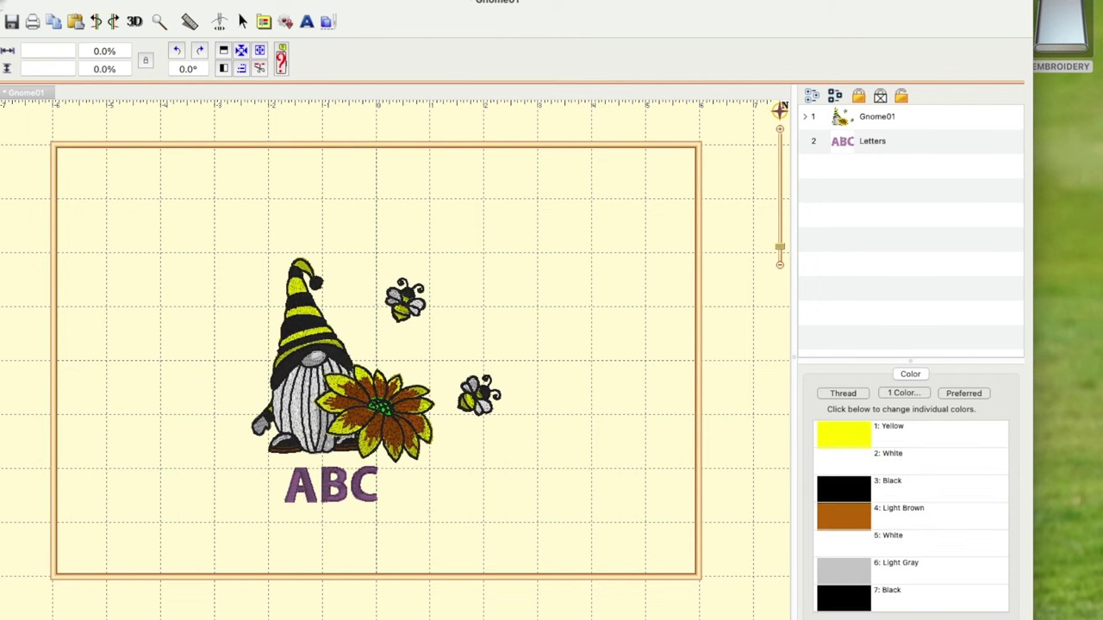
- Quit Embrilliance without saving the changes to Gnome01, and close the Bee-Gnome-24883303 Finder window
click(13, 0)
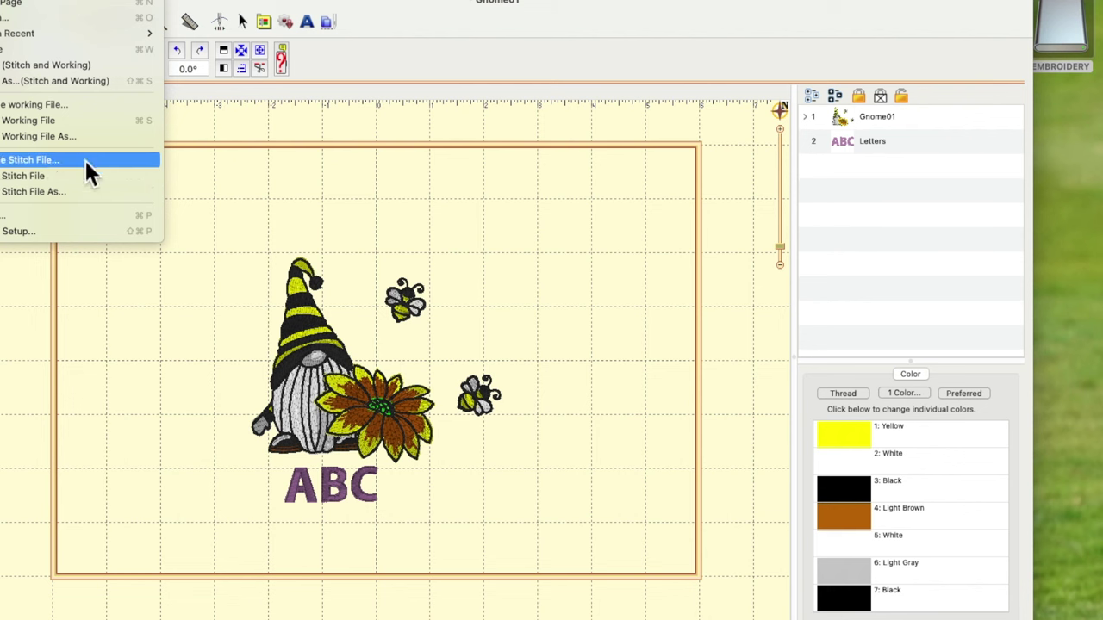
click(184, 180)
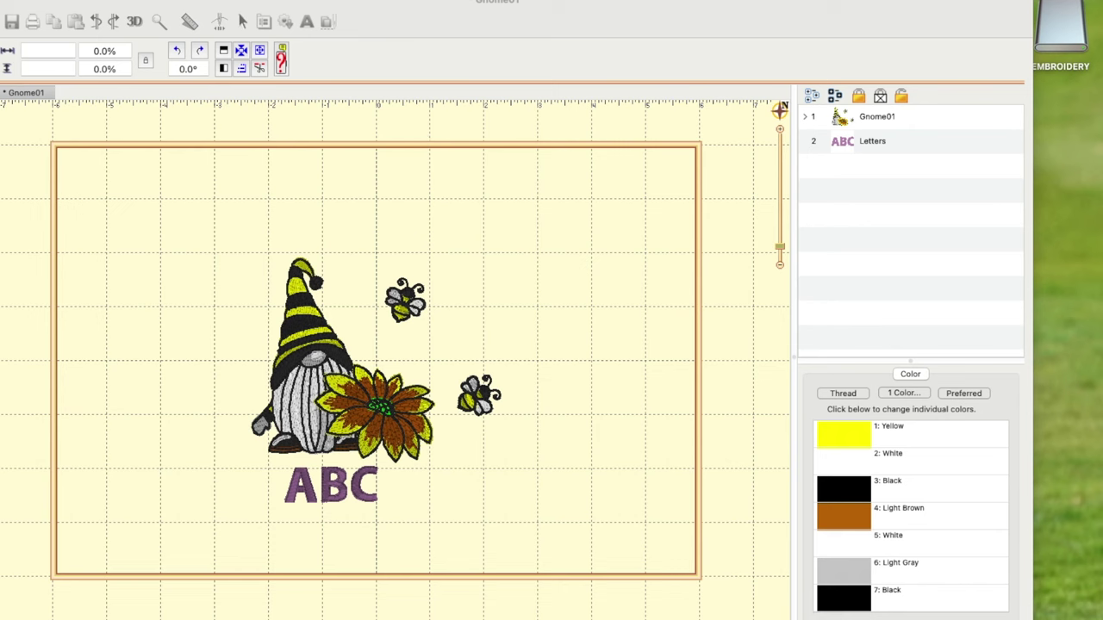
key(super+q)
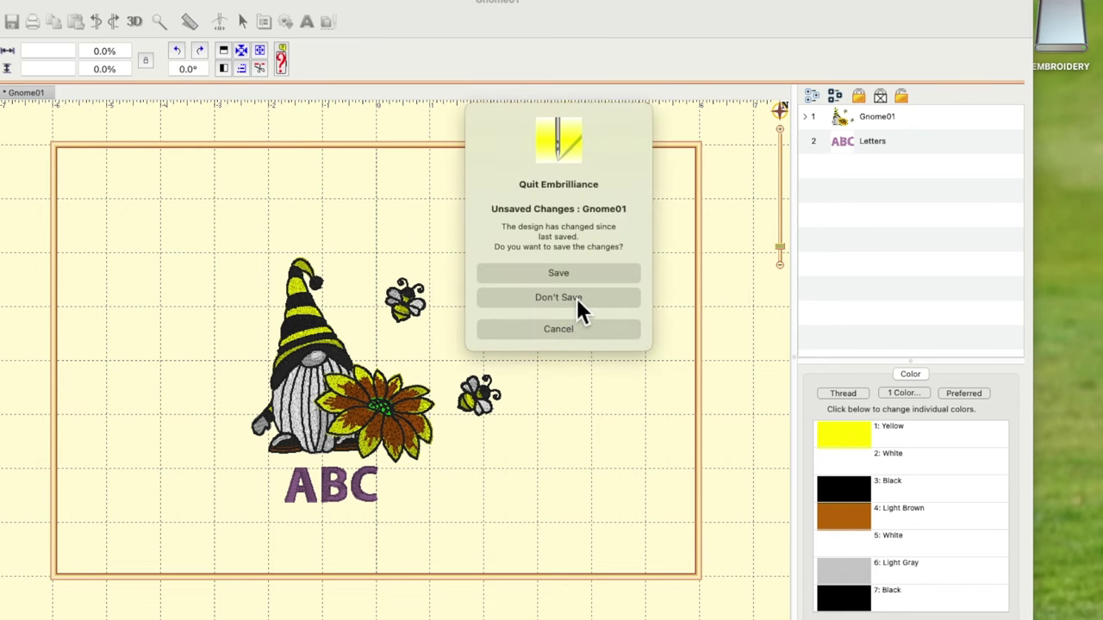
click(579, 299)
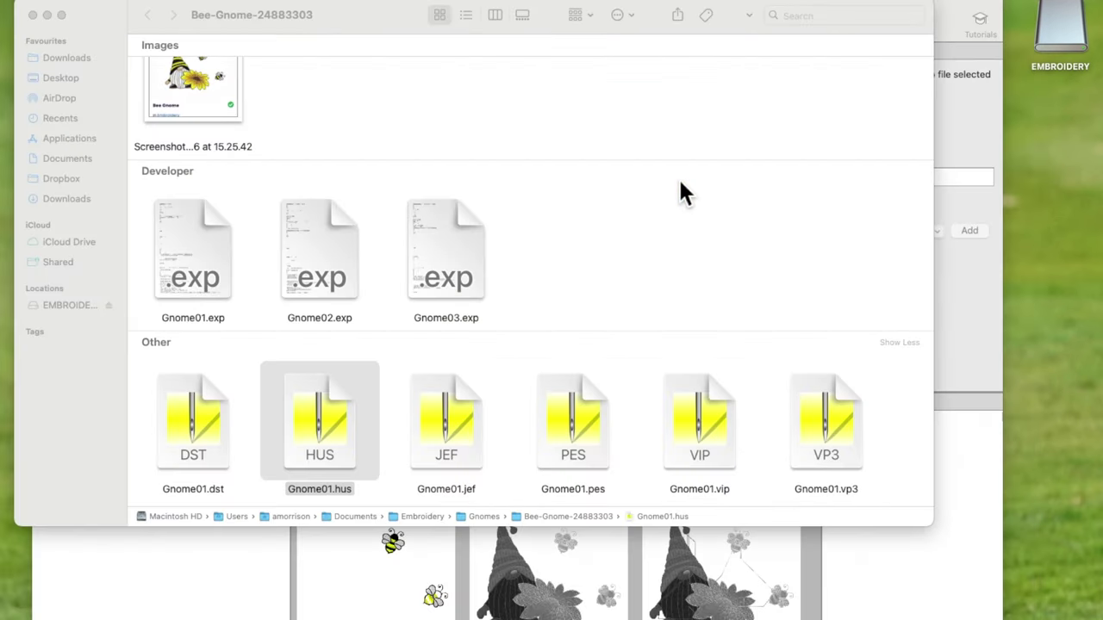
click(33, 15)
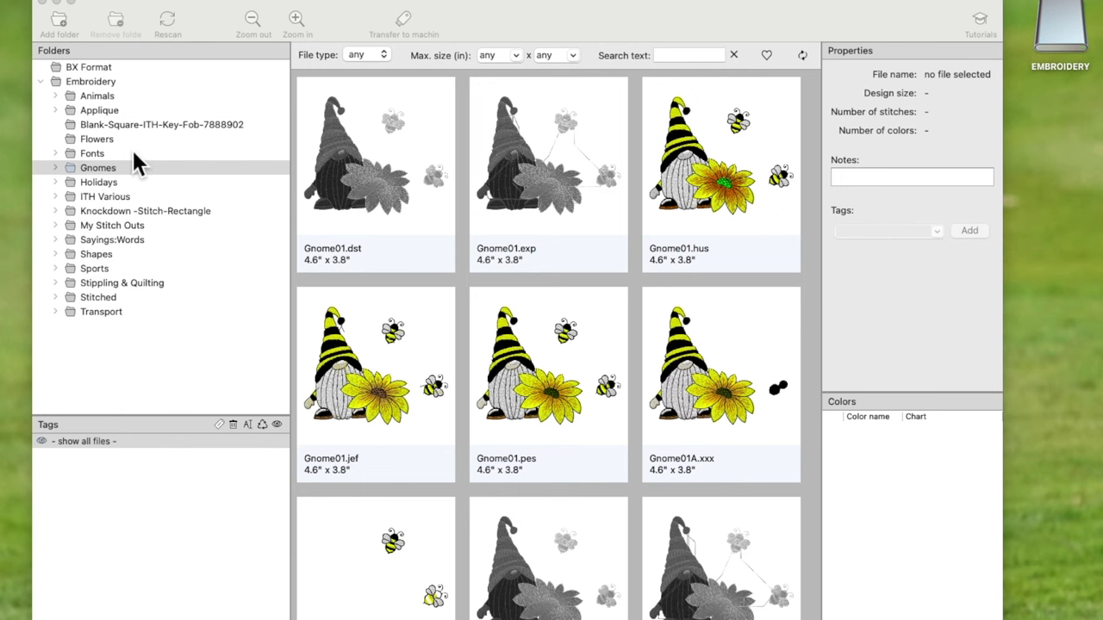
- Reveal Choose your weapon.PES from the My Stitch Outs folder in Finder, view it in Embrilliance and close the design
click(129, 226)
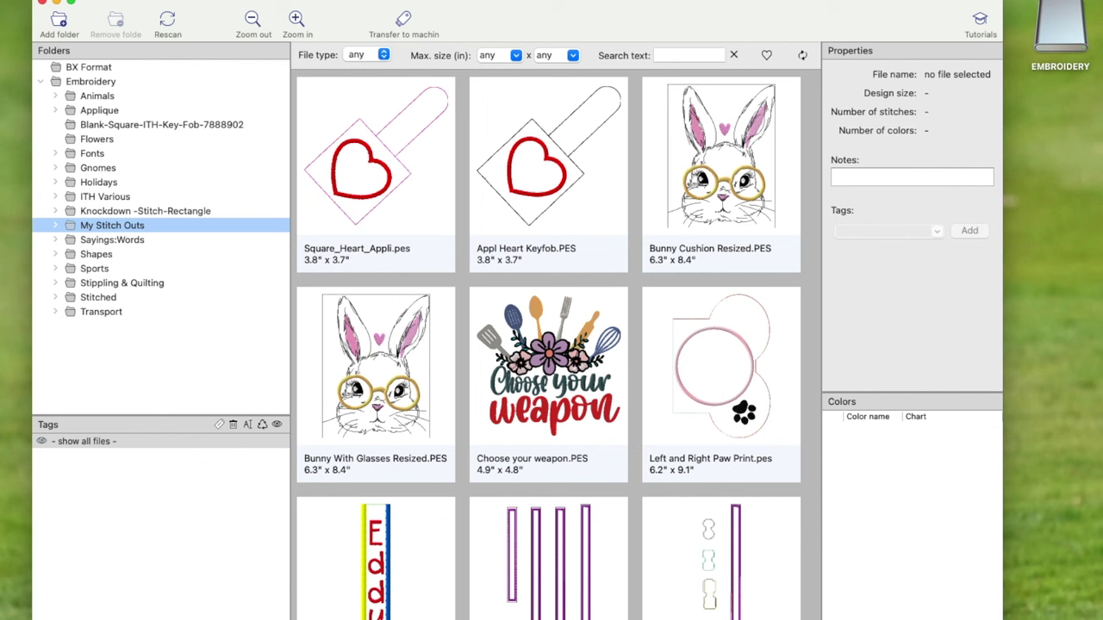
click(554, 363)
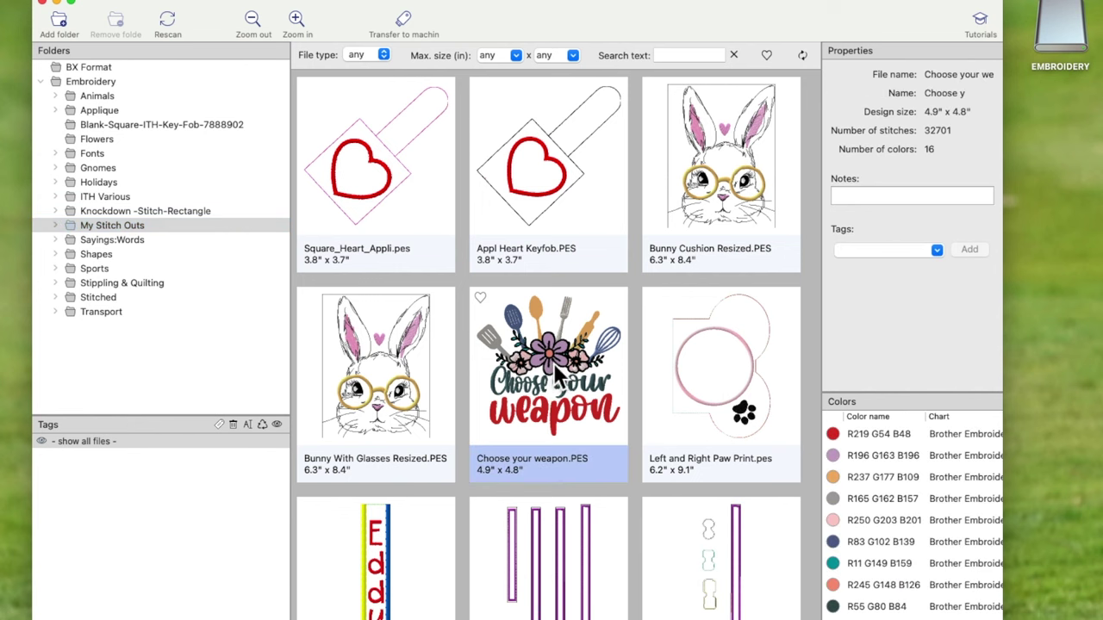
right_click(561, 457)
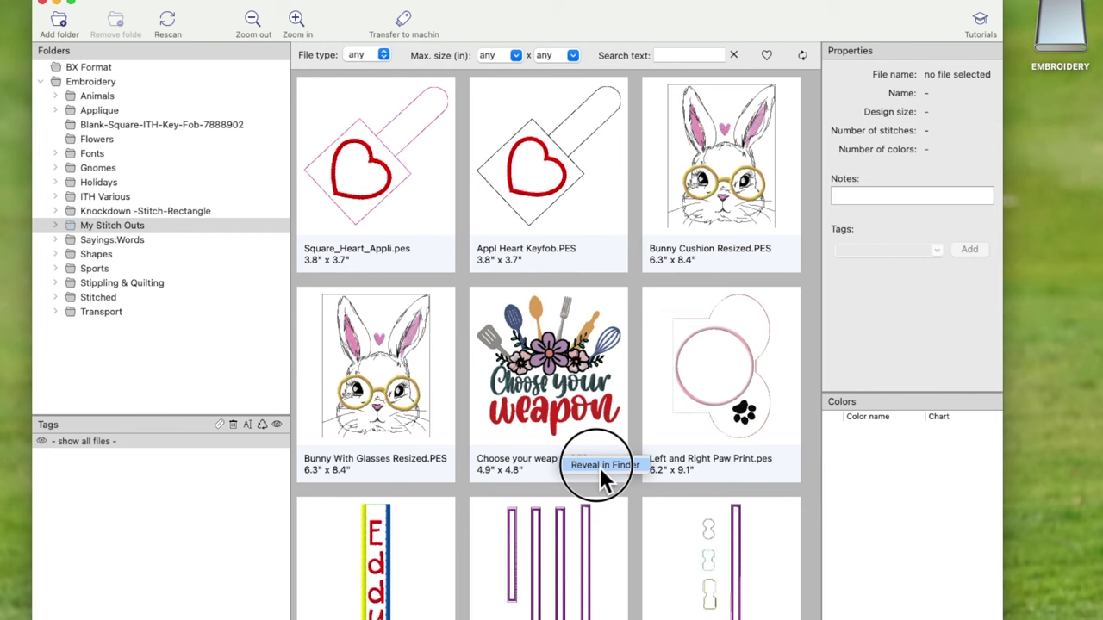
click(600, 467)
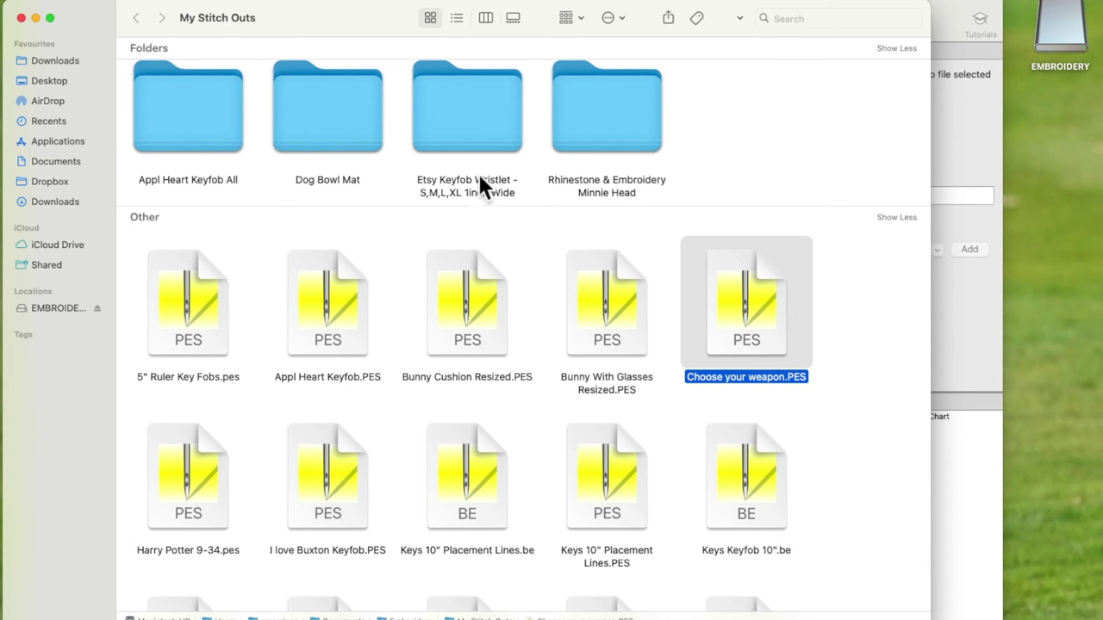
double_click(746, 309)
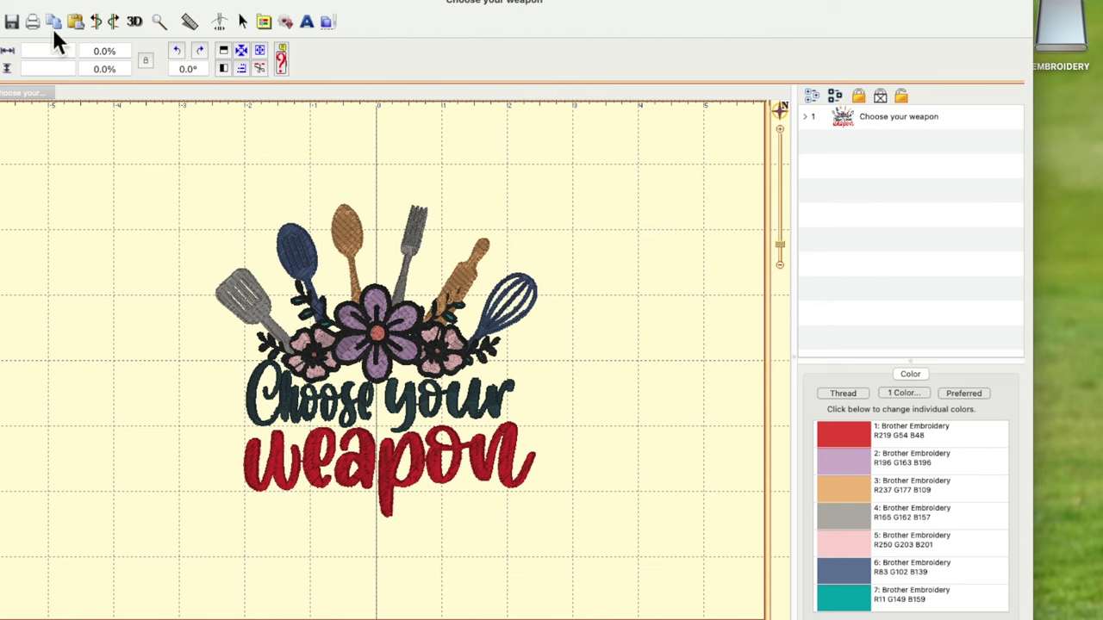
click(5, 8)
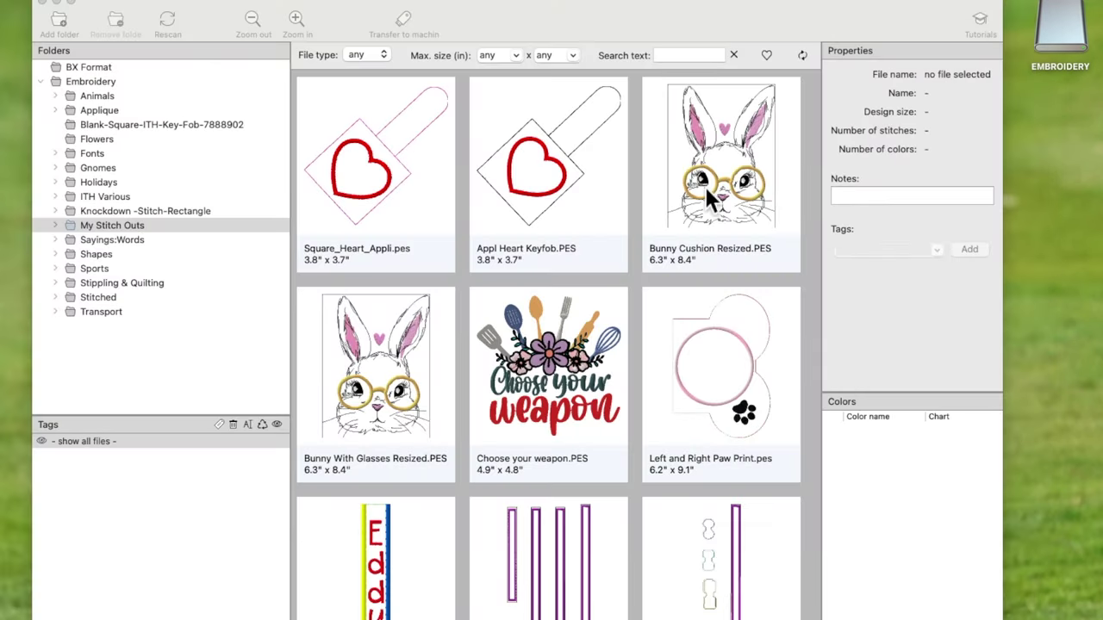
click(705, 185)
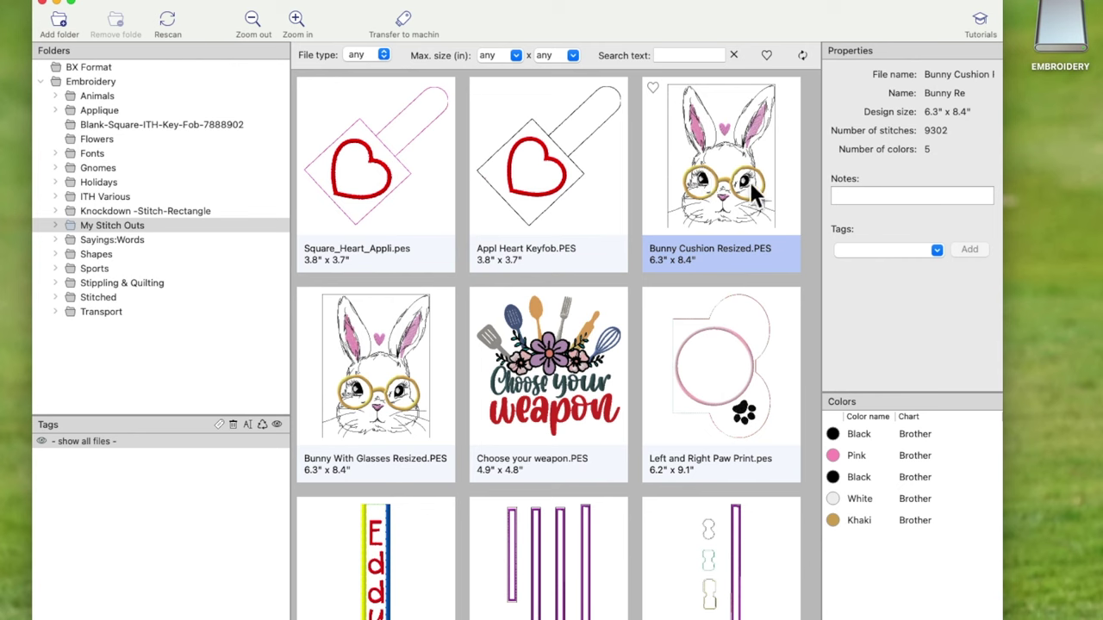
click(403, 22)
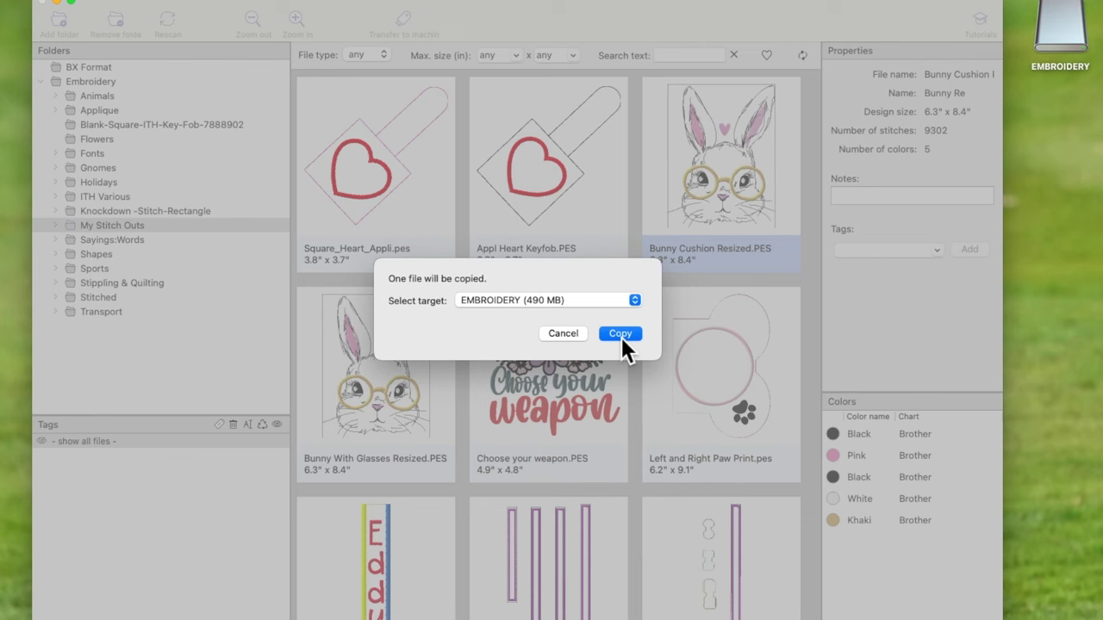
click(567, 336)
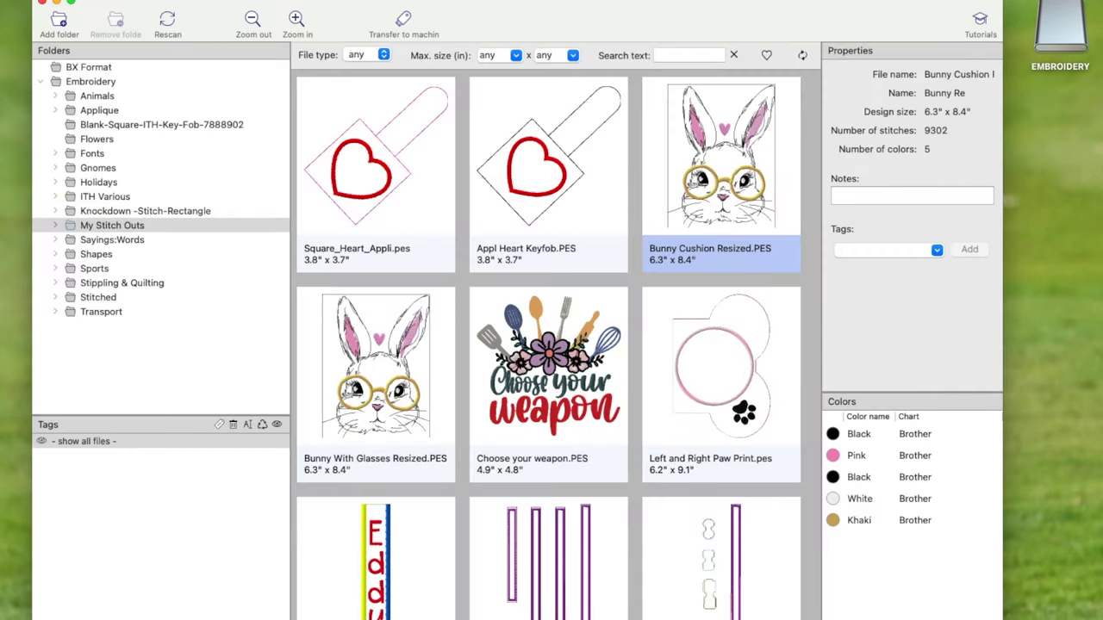
- Open the EMBROIDERY drive in Finder, close its window, and reposition and widen the 2stitch Organizer window
double_click(1061, 34)
key(super+w)
drag(900, 24, 817, 24)
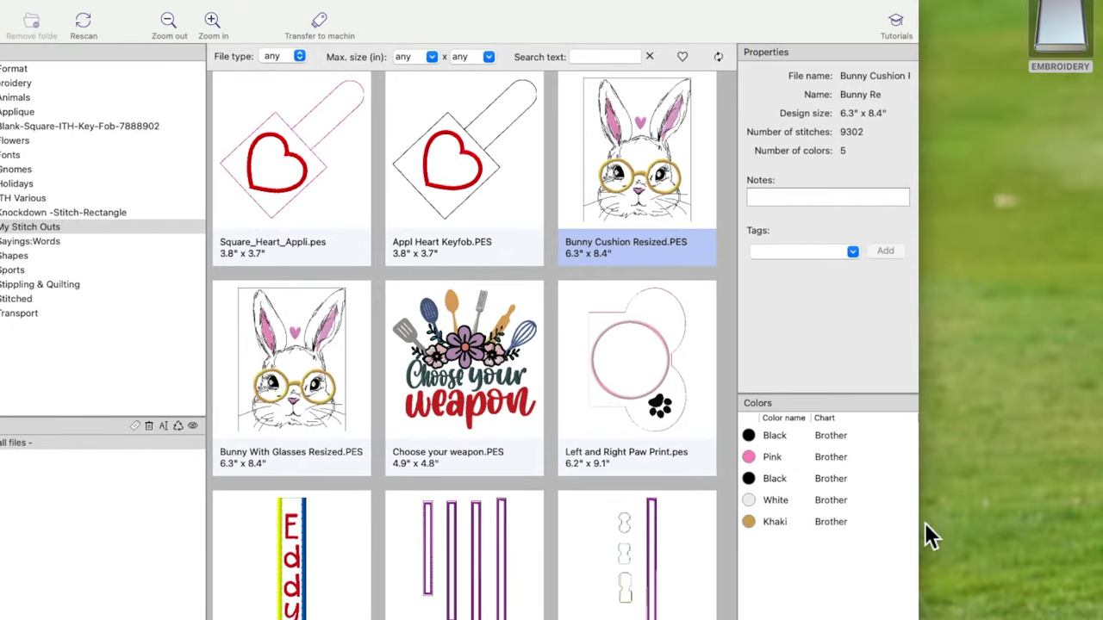
drag(922, 522, 1007, 523)
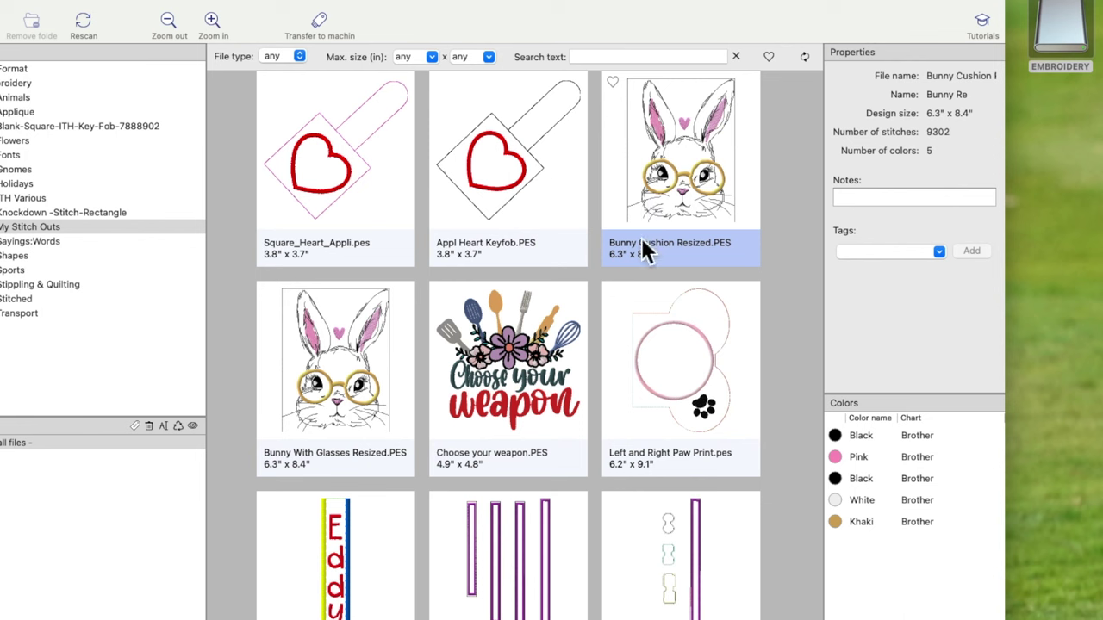
- Select the Choose your weapon.PES design and widen the properties area to fit its full file name
click(526, 351)
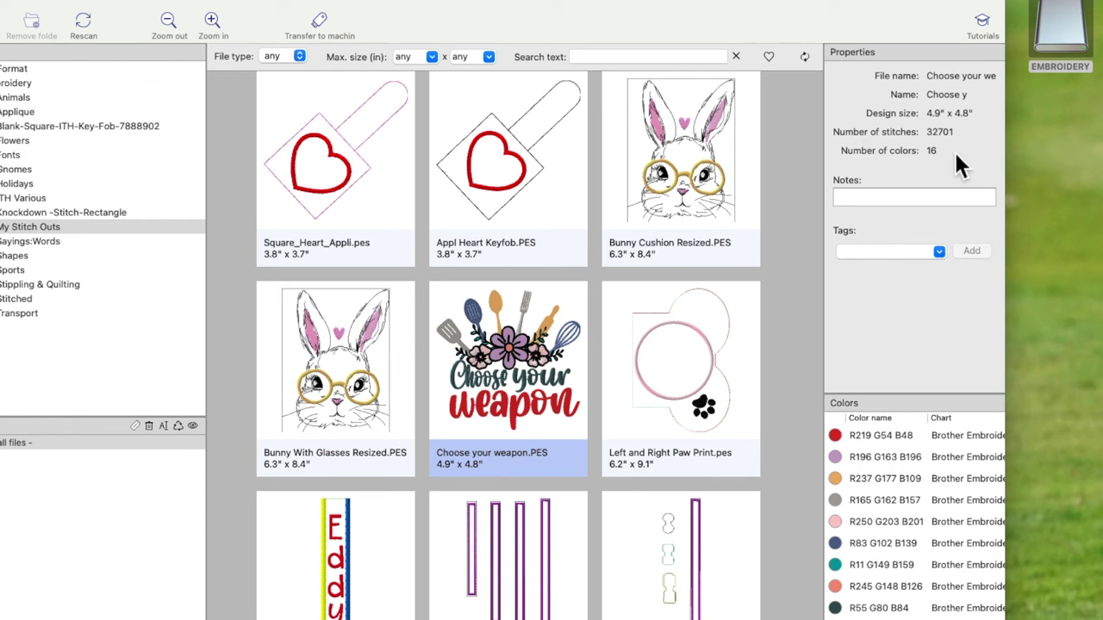
click(879, 205)
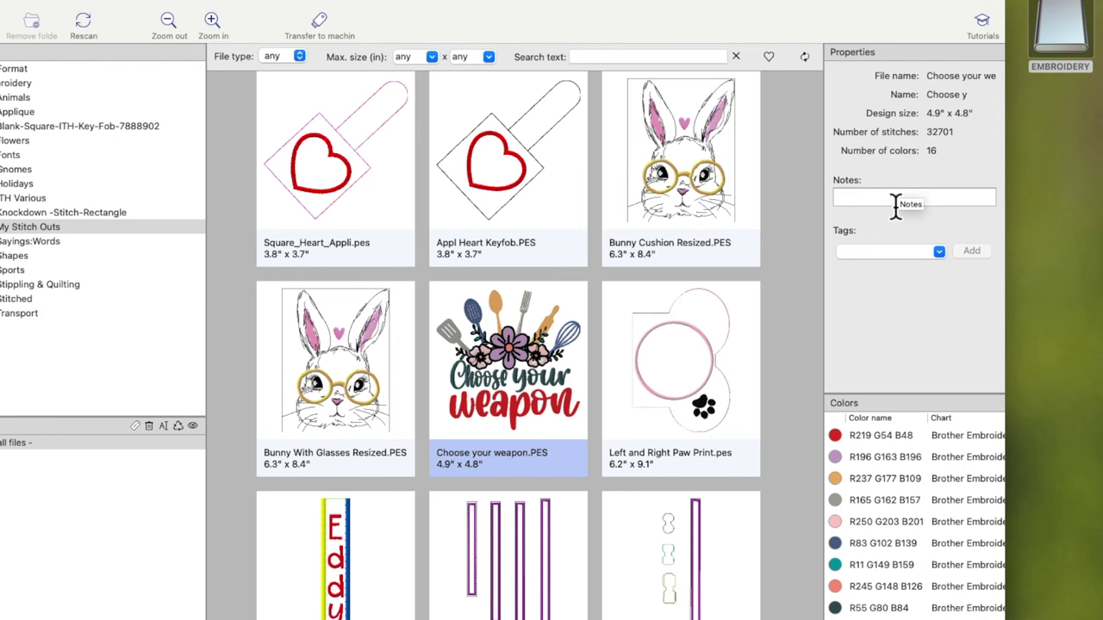
drag(824, 370, 801, 374)
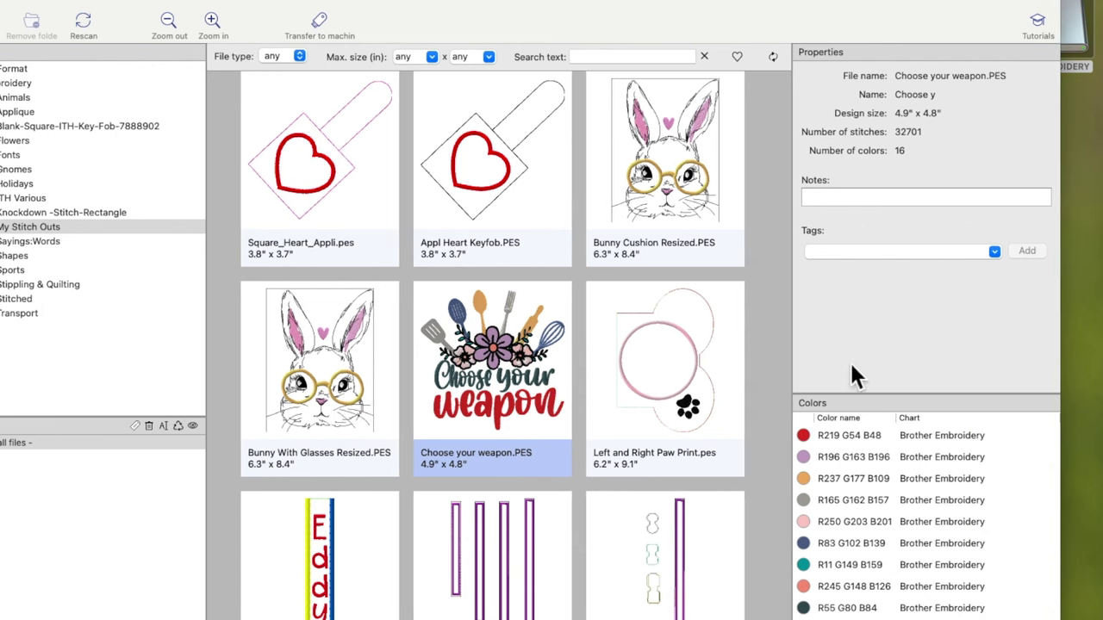
- Review the thread colors of Choose your weapon.PES and enlarge the color list upward to fit more entries
scroll(930, 450, down, 5)
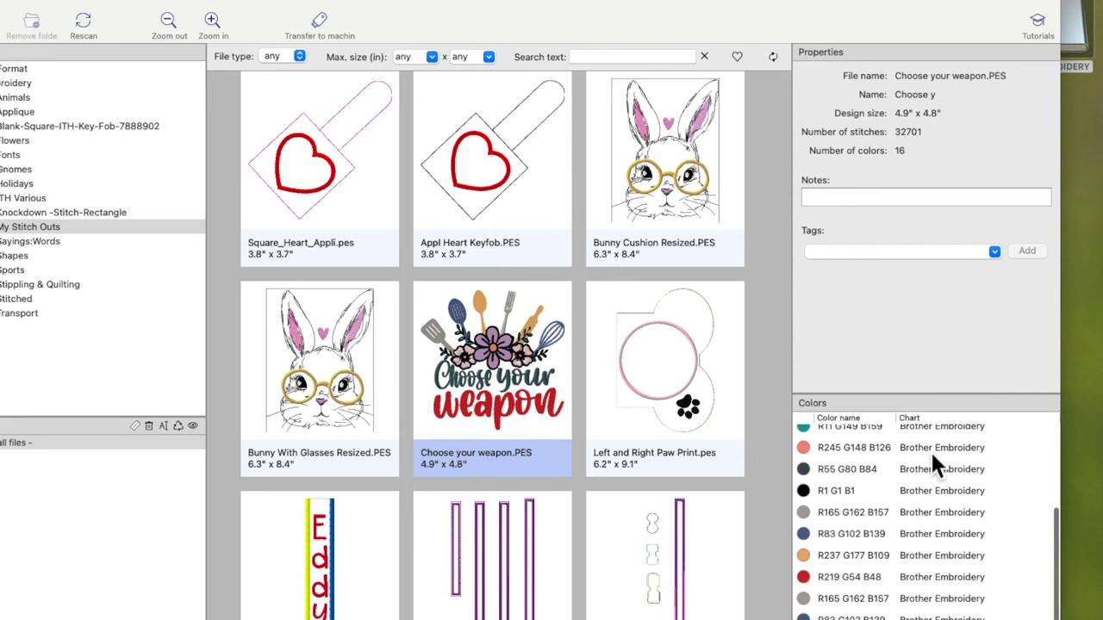
scroll(929, 449, up, 5)
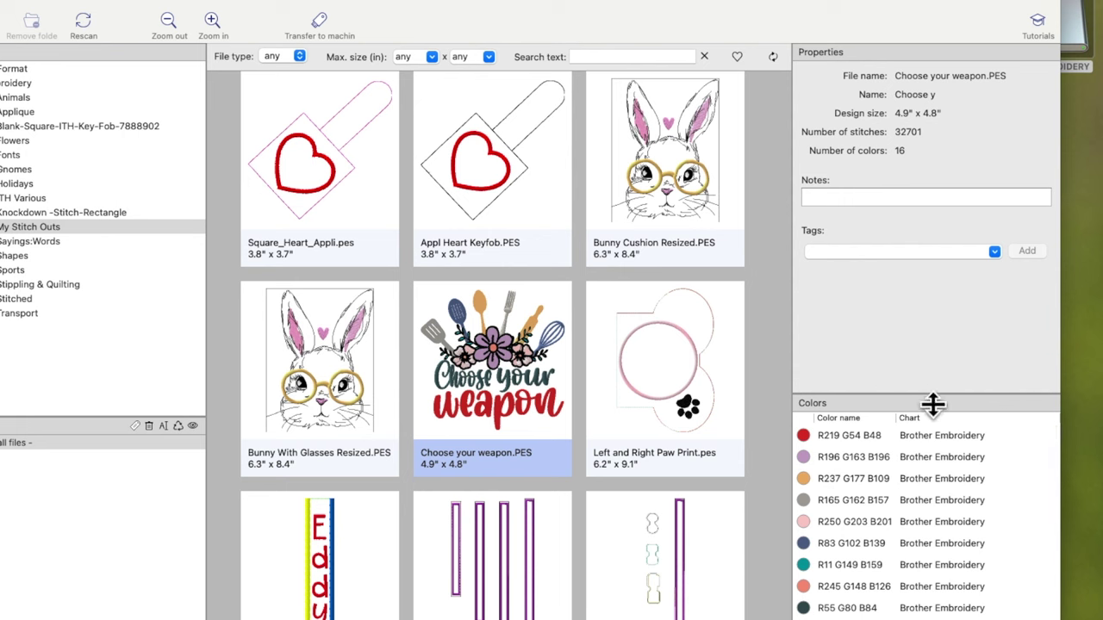
drag(925, 394, 922, 324)
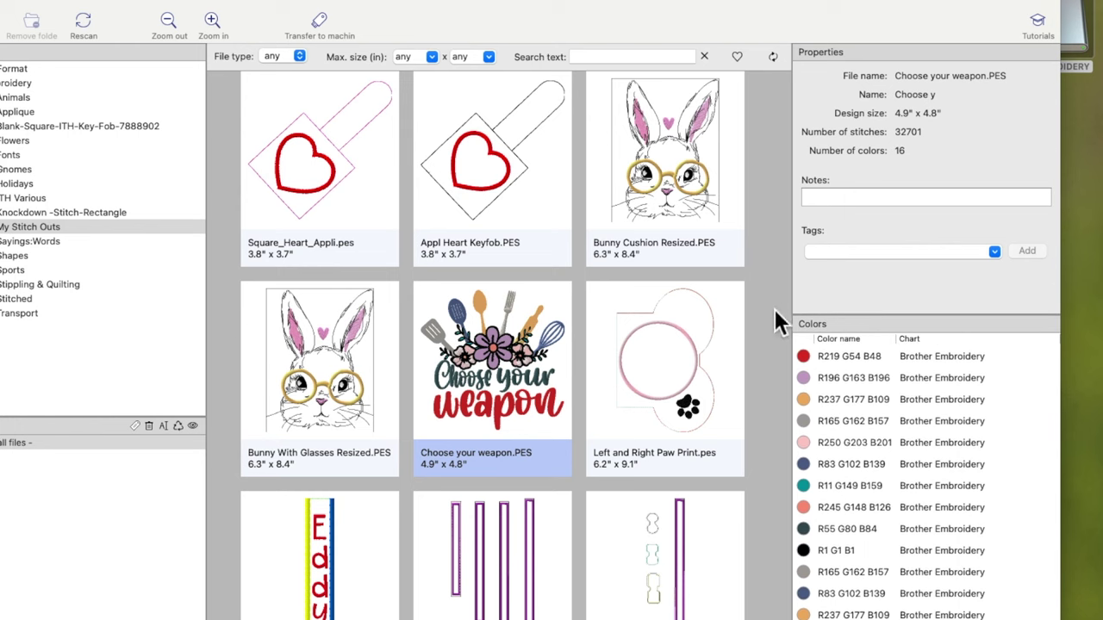
scroll(939, 372, down, 3)
scroll(939, 372, up, 3)
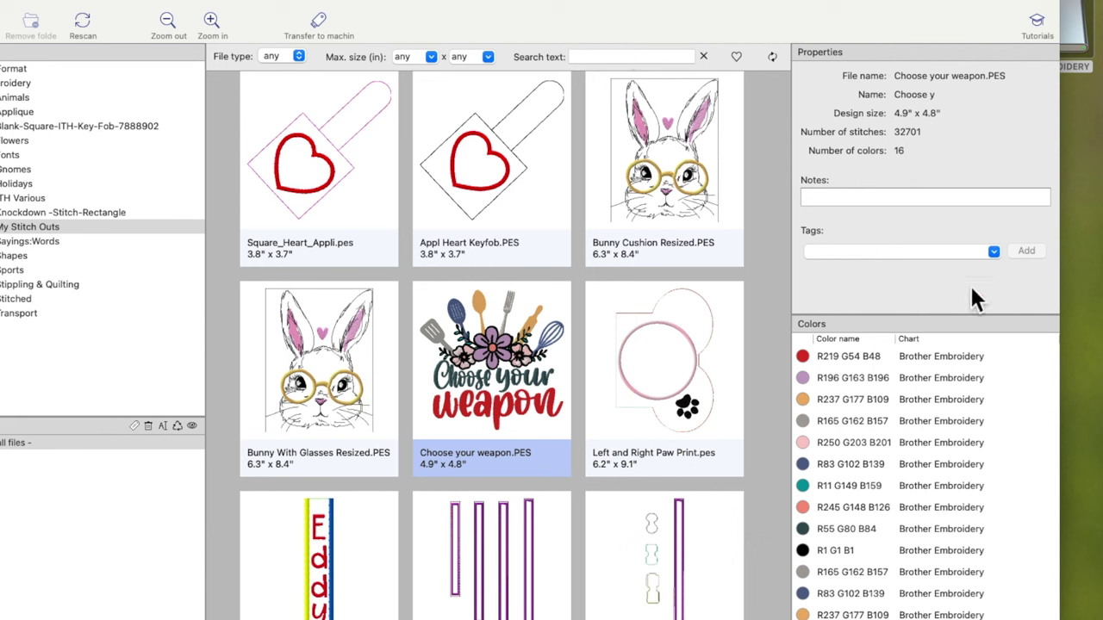
- Open the Embroidery folder in Finder and create a new subfolder named test
click(1051, 524)
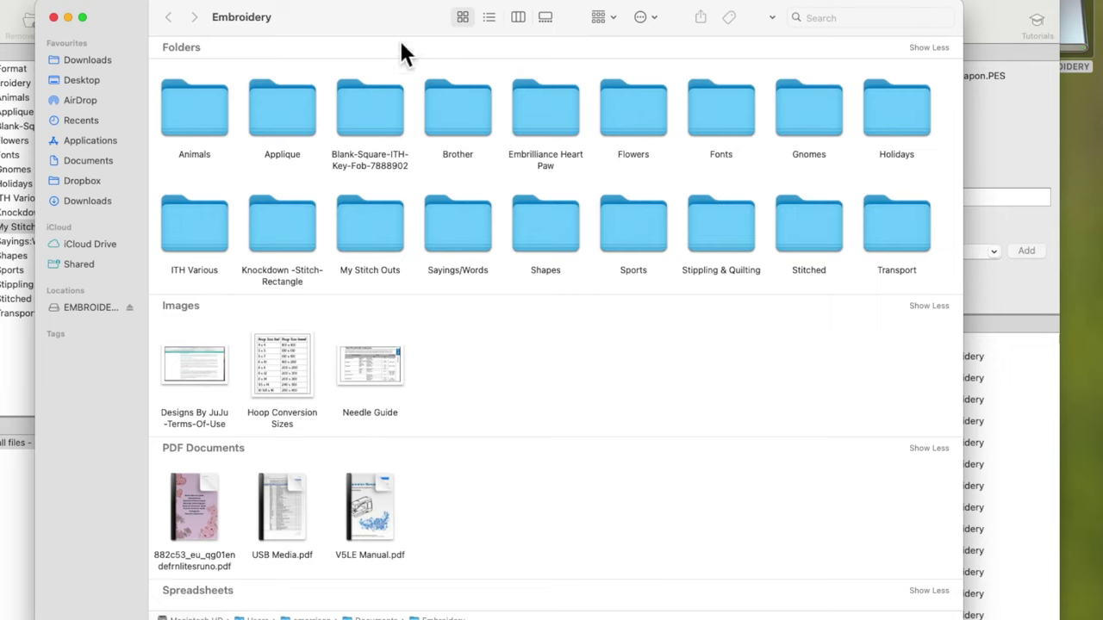
drag(388, 20, 417, 28)
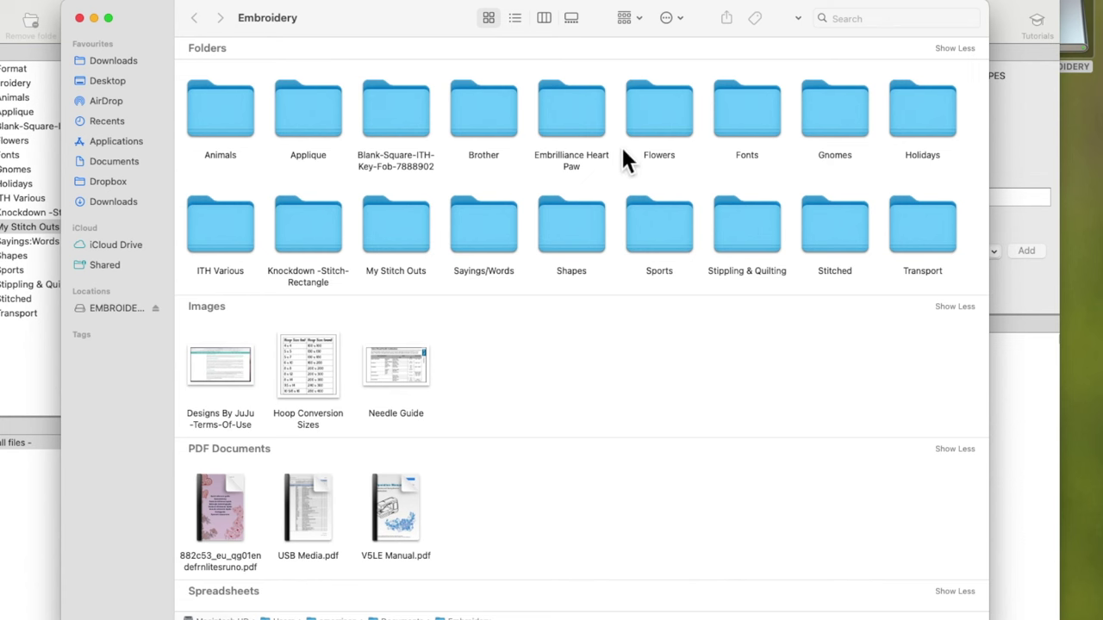
key(t)
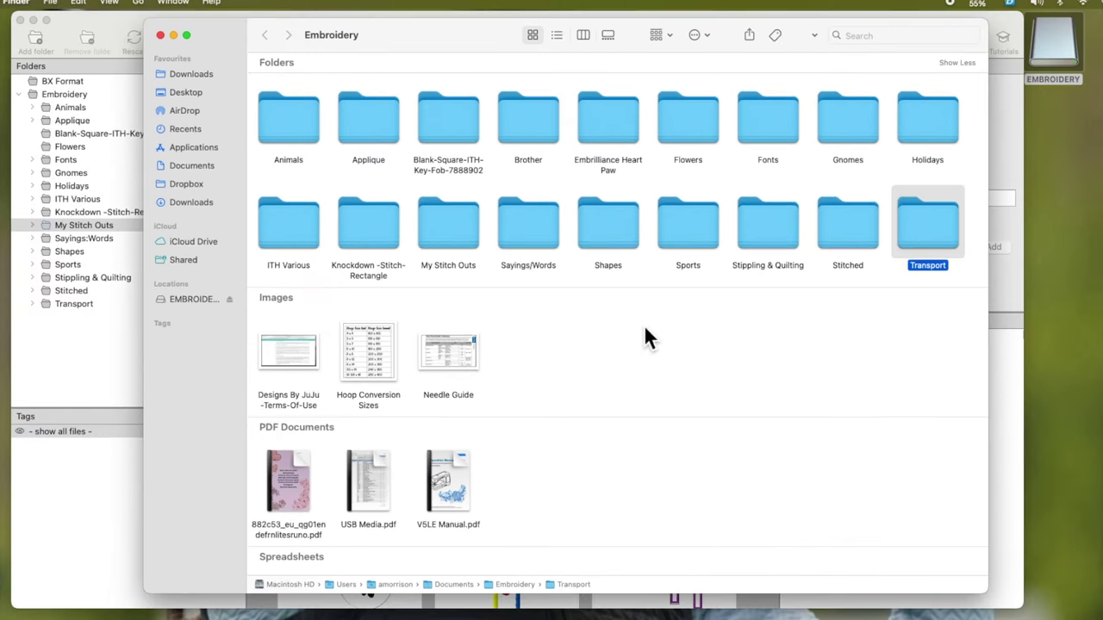
right_click(662, 334)
click(702, 328)
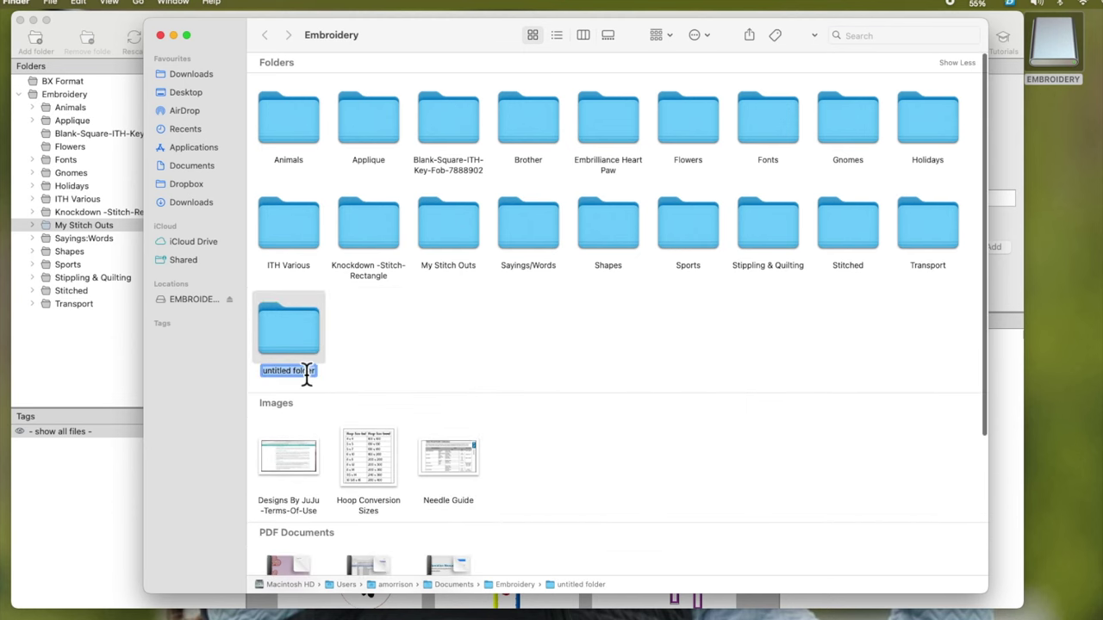
text(test)
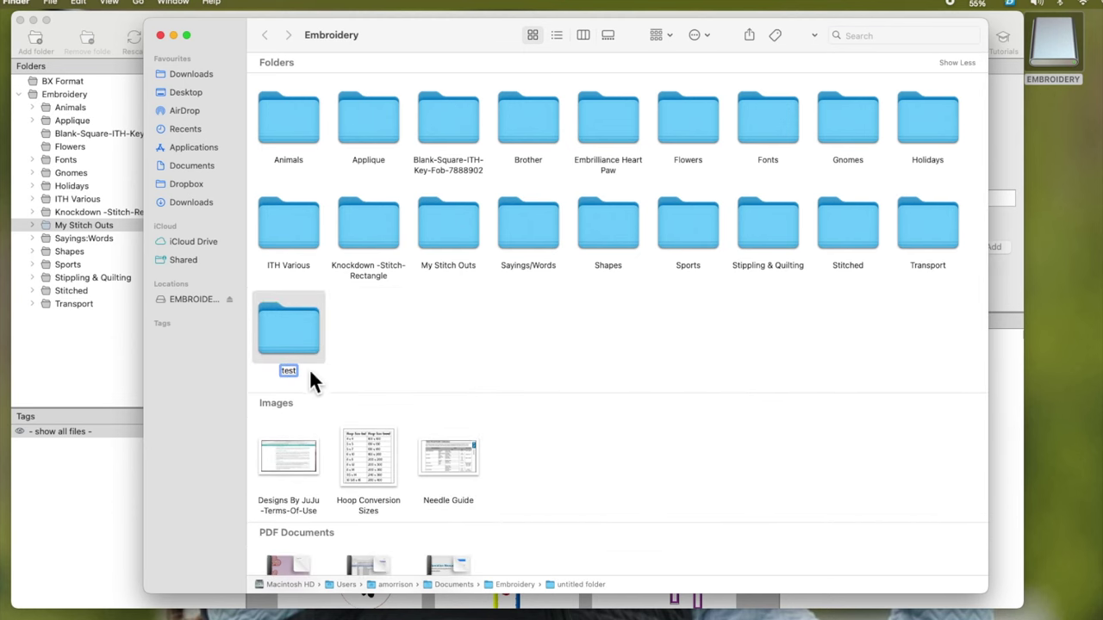
click(370, 330)
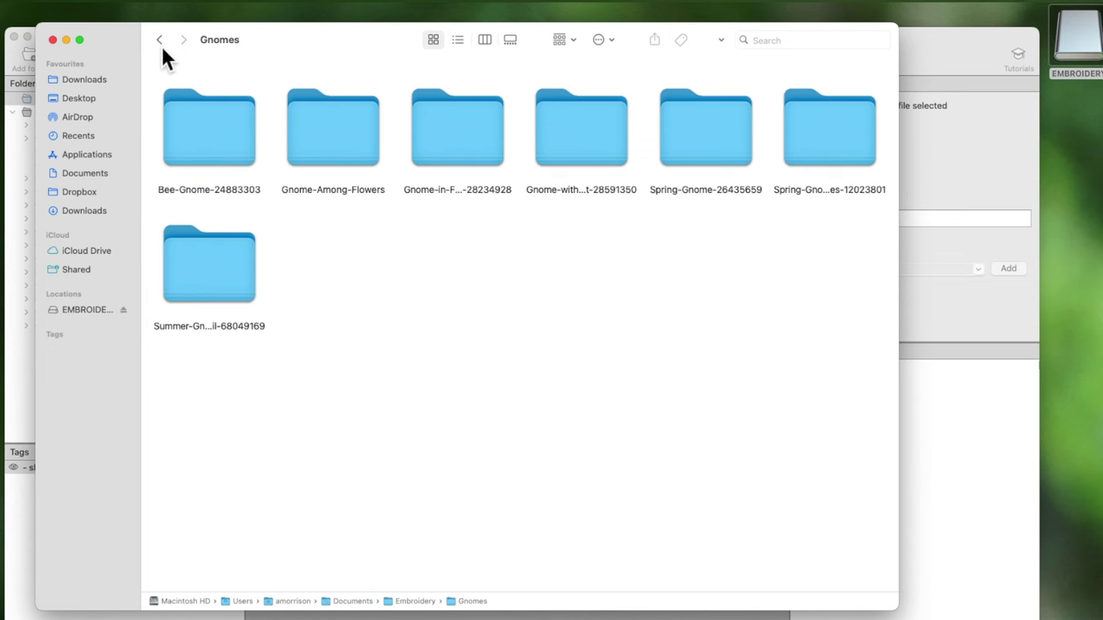
- Copy the Single Daisy.PES file from the Flowers folder and return to the Embroidery folder
click(161, 43)
double_click(576, 121)
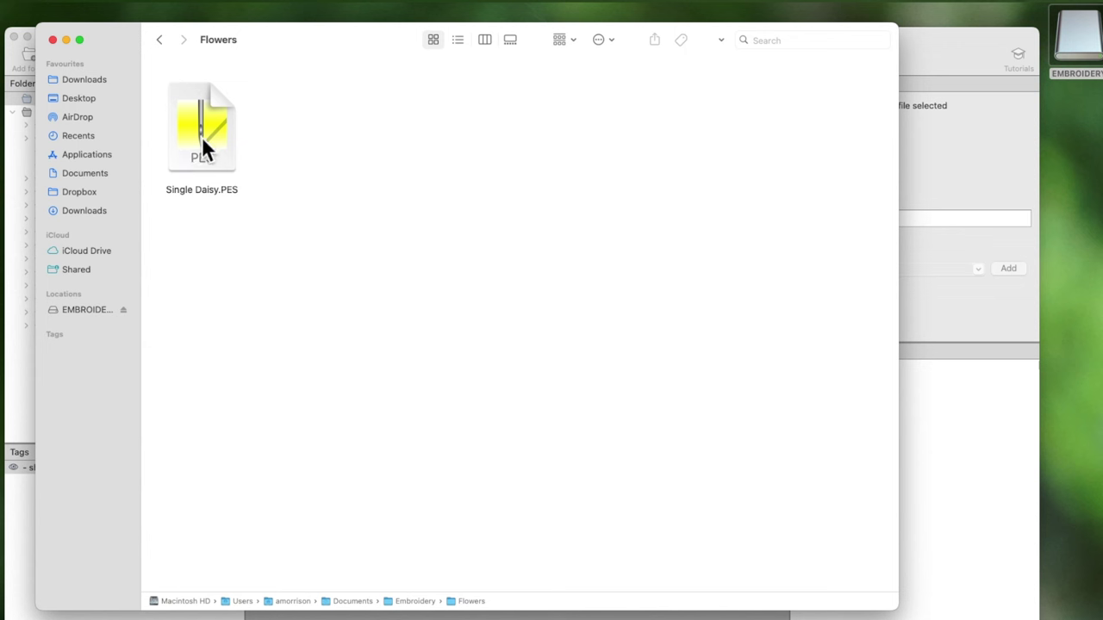
right_click(202, 147)
click(240, 297)
click(161, 43)
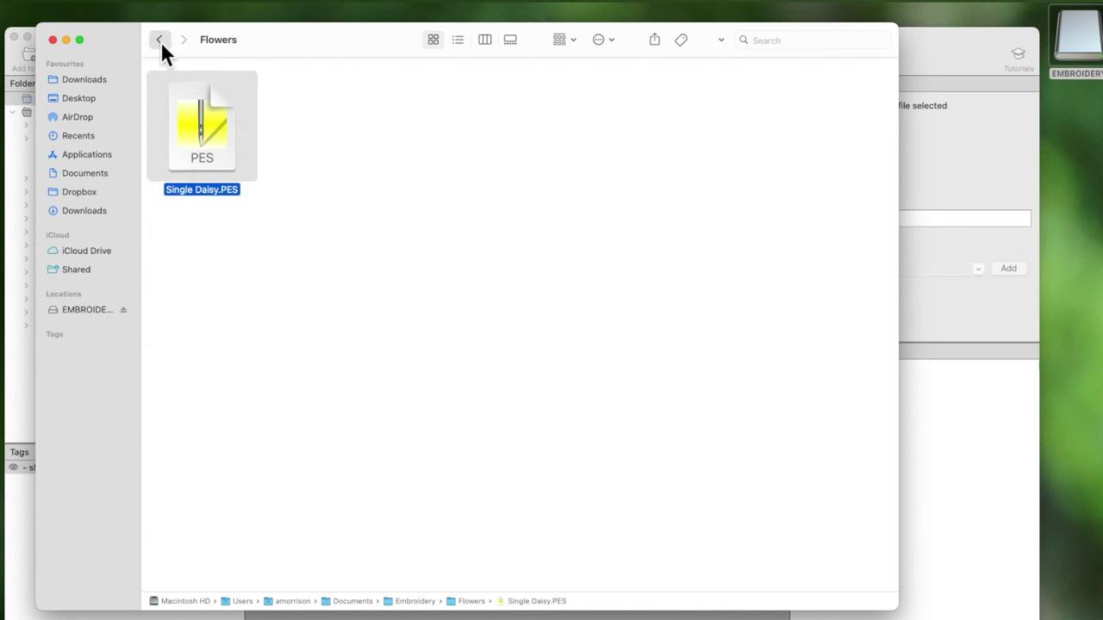
- Paste Single Daisy.PES into the test folder and close the Finder window
click(857, 68)
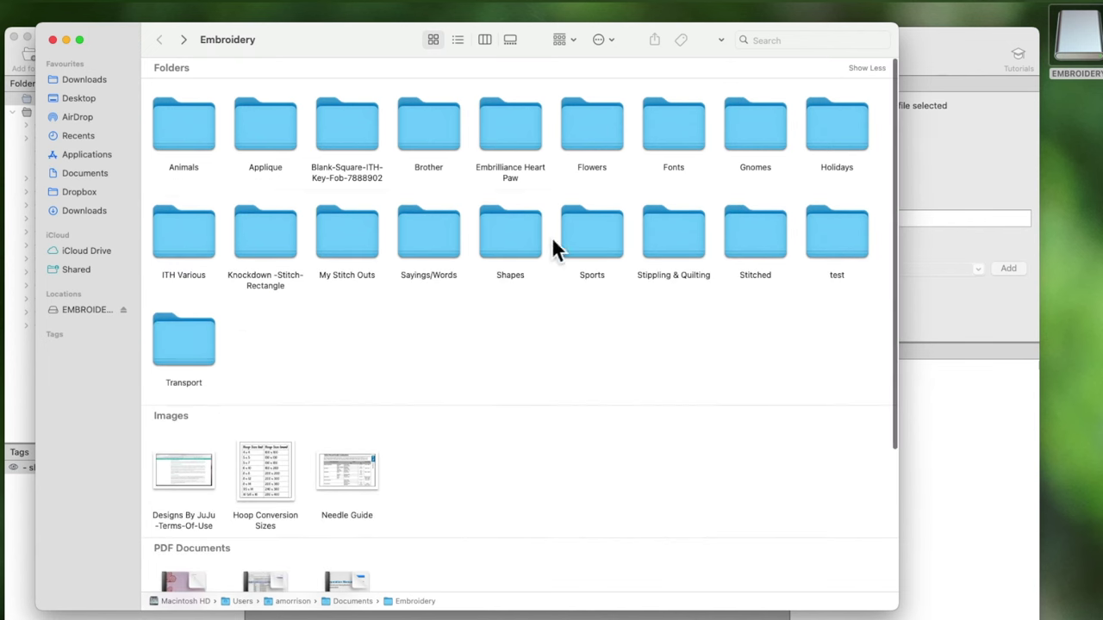
double_click(840, 237)
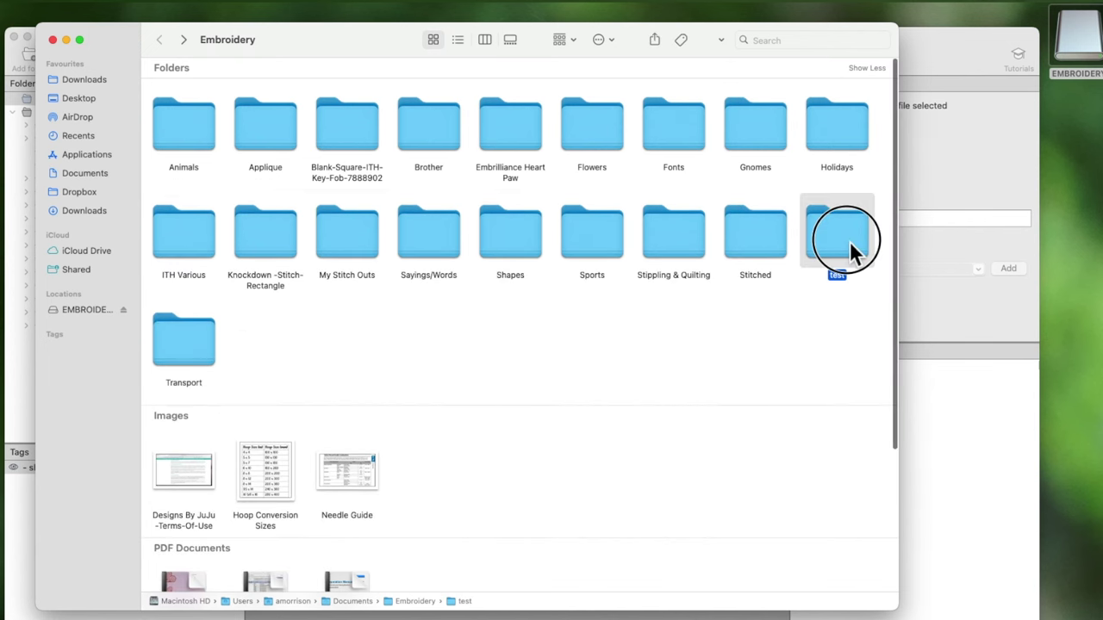
right_click(293, 126)
click(332, 150)
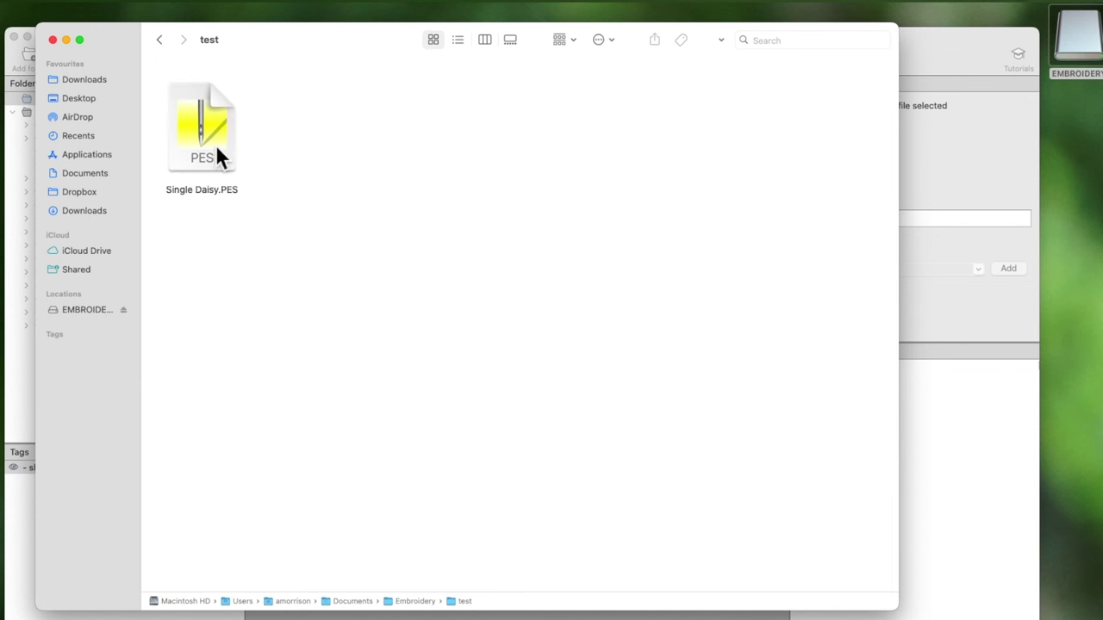
click(160, 39)
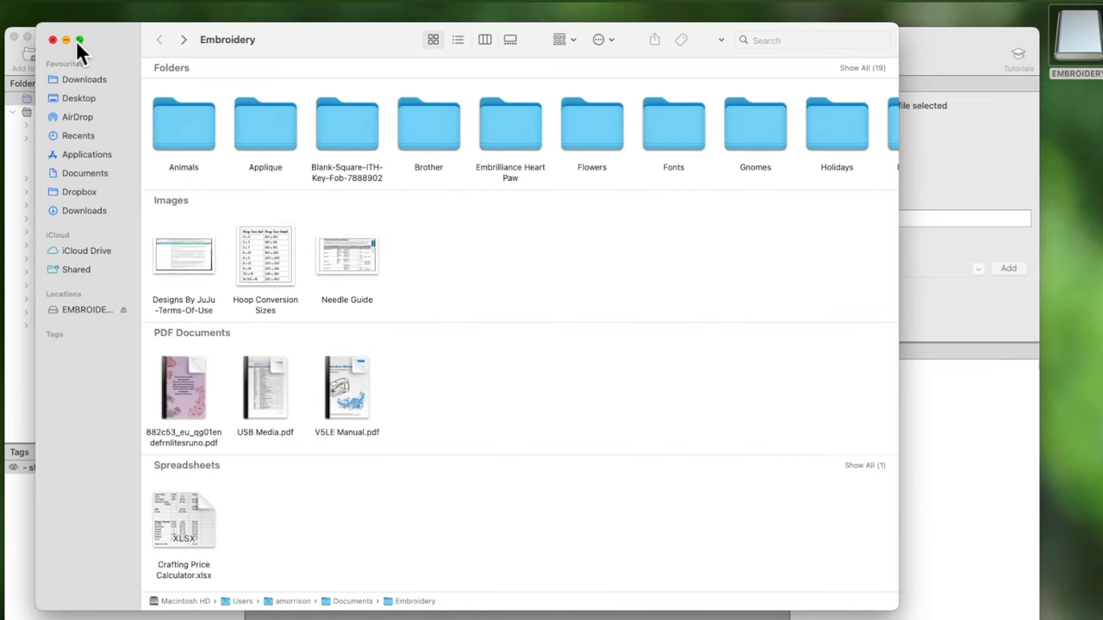
click(54, 40)
- Rescan the Embroidery folder in 2stitch Organizer and display the contents of its test subfolder
drag(282, 39, 292, 15)
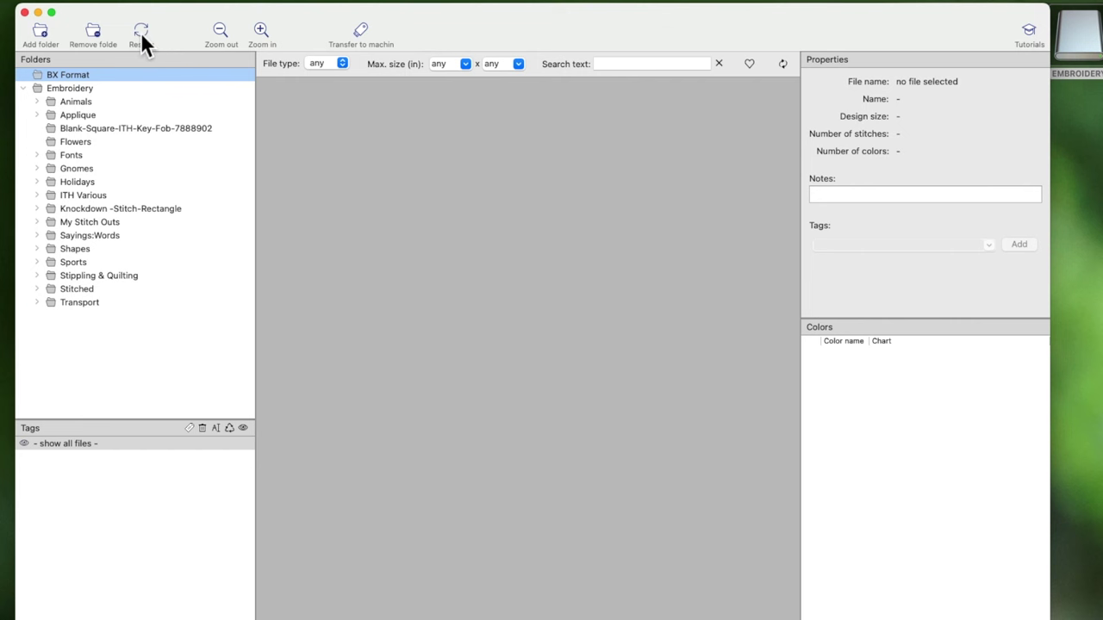
click(74, 89)
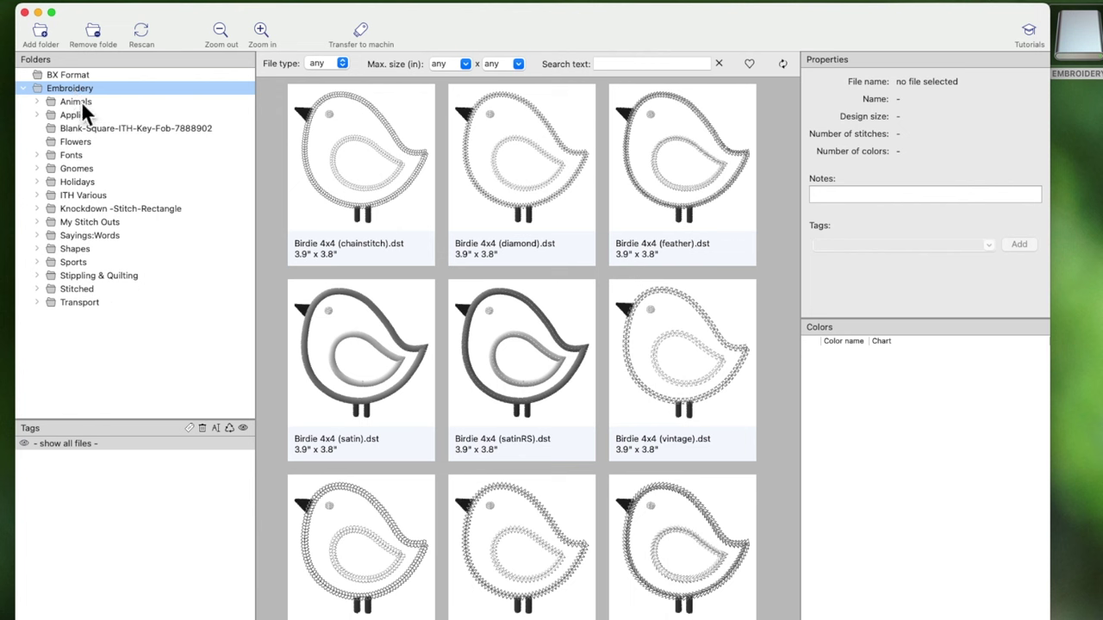
click(28, 90)
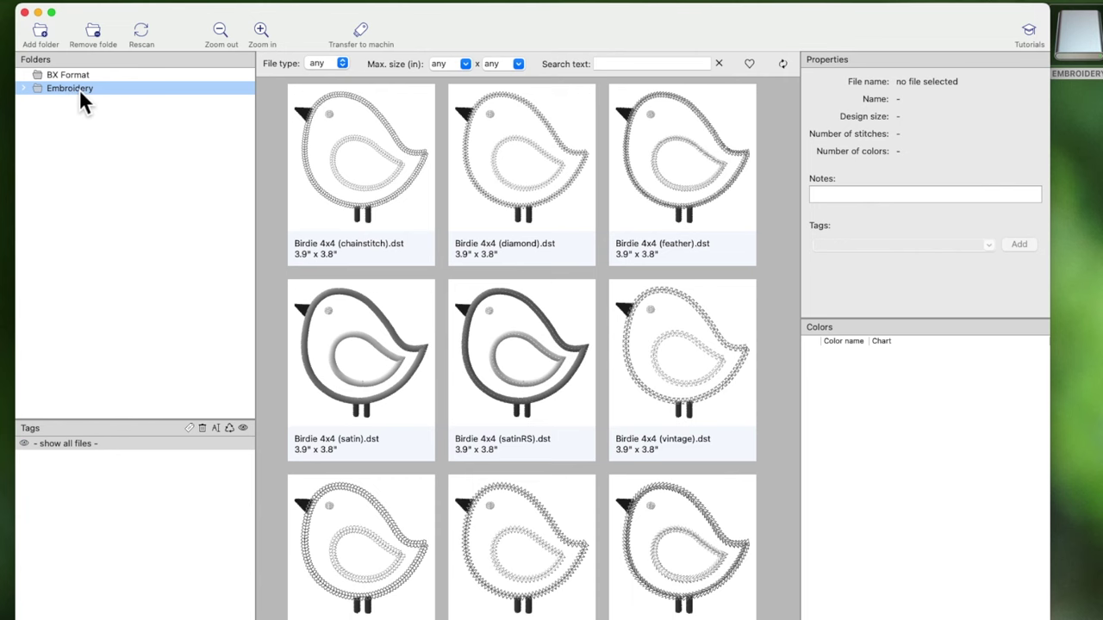
click(147, 35)
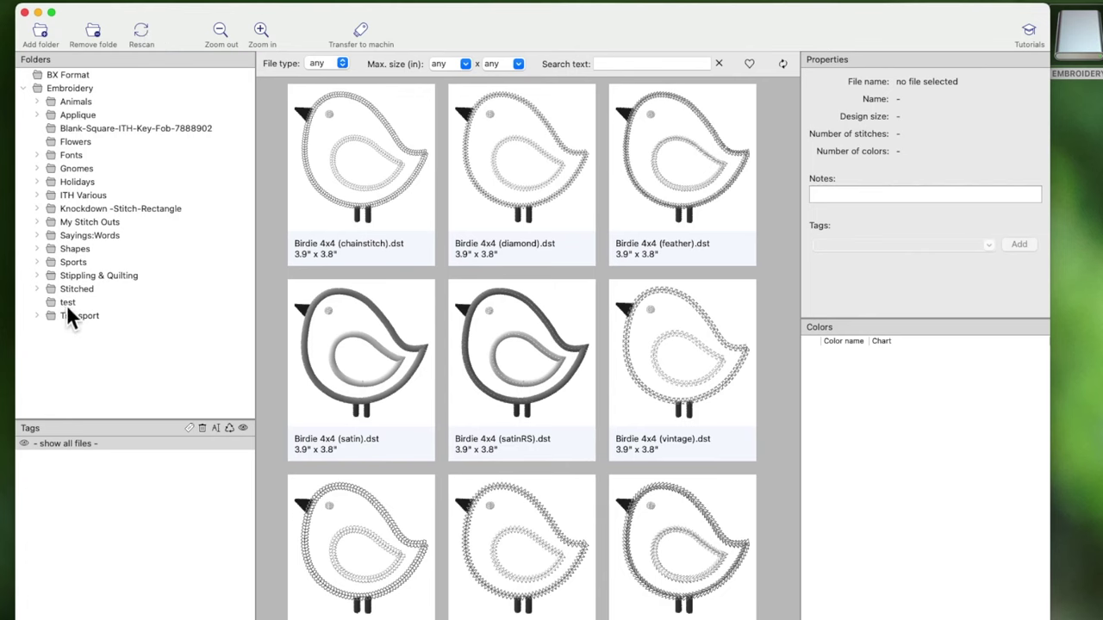
click(66, 304)
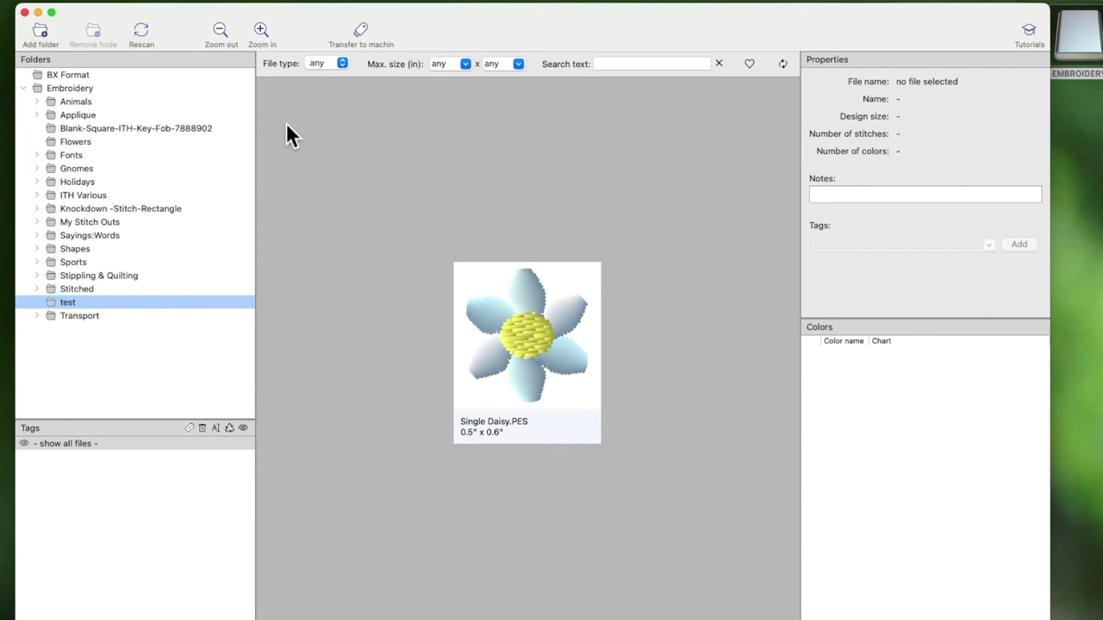
- Copy Gnome01.jef from the Bee-Gnome-24883303 subfolder of Embroidery's Gnomes folder in Finder and close the window
click(1059, 583)
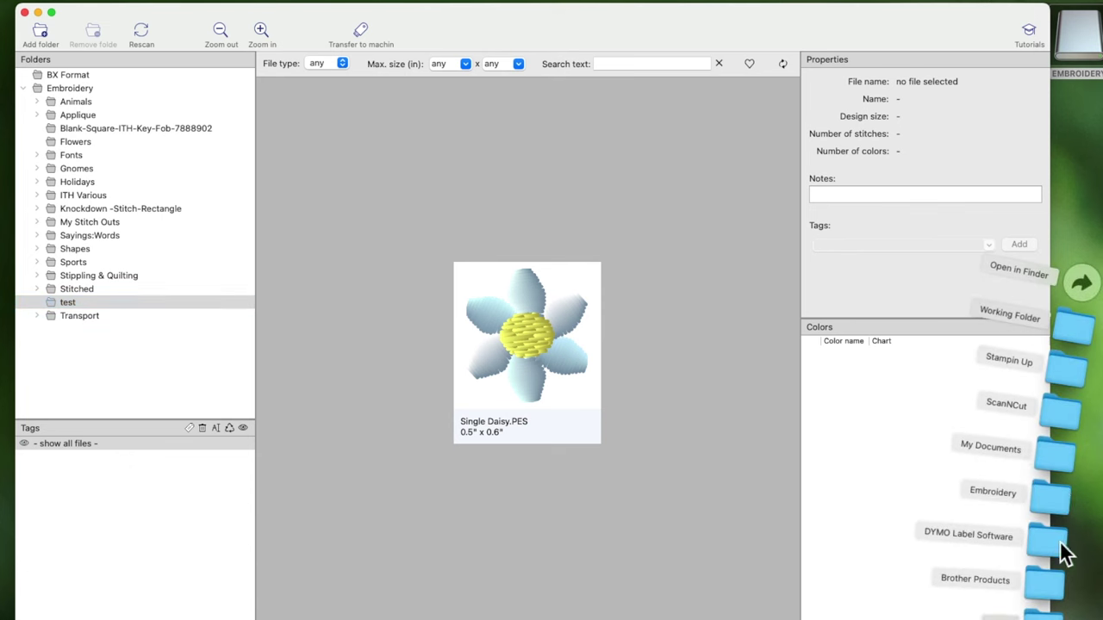
click(1063, 510)
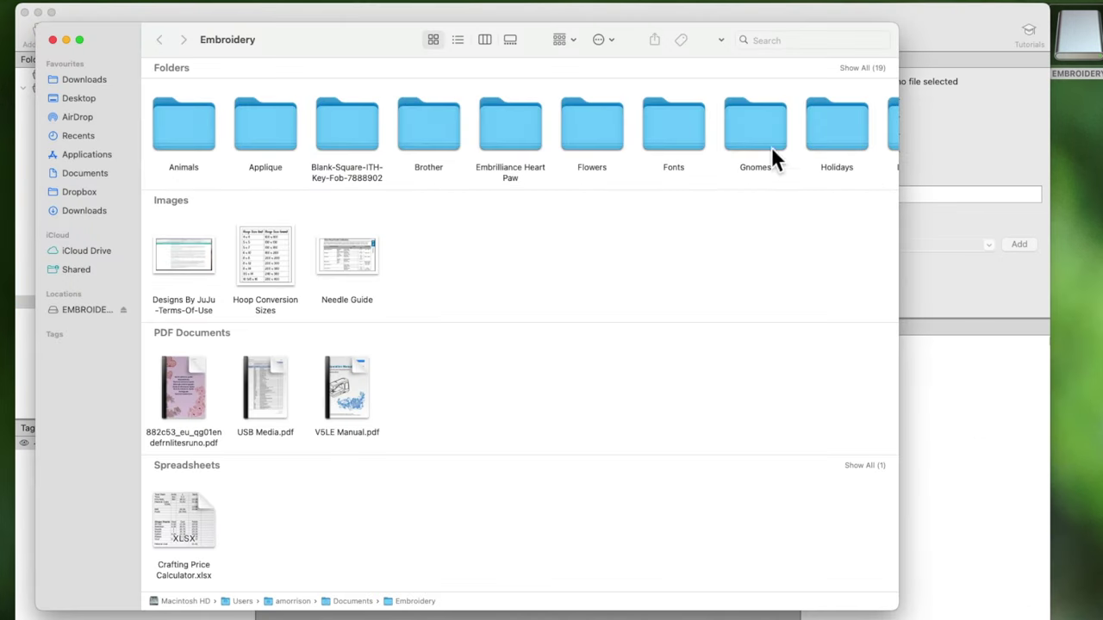
double_click(768, 139)
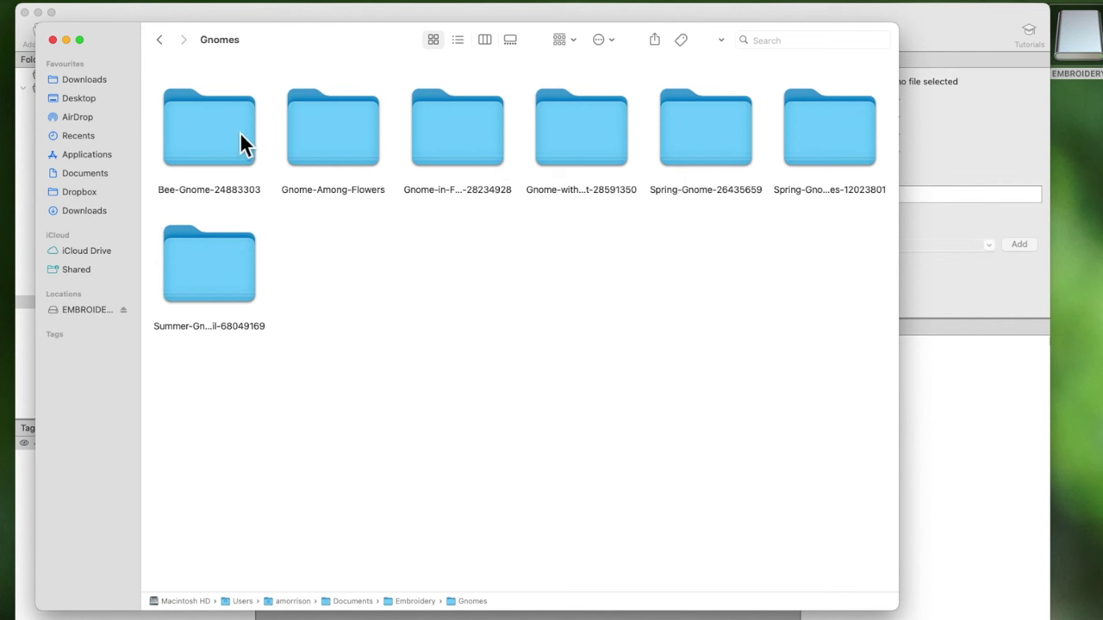
double_click(239, 132)
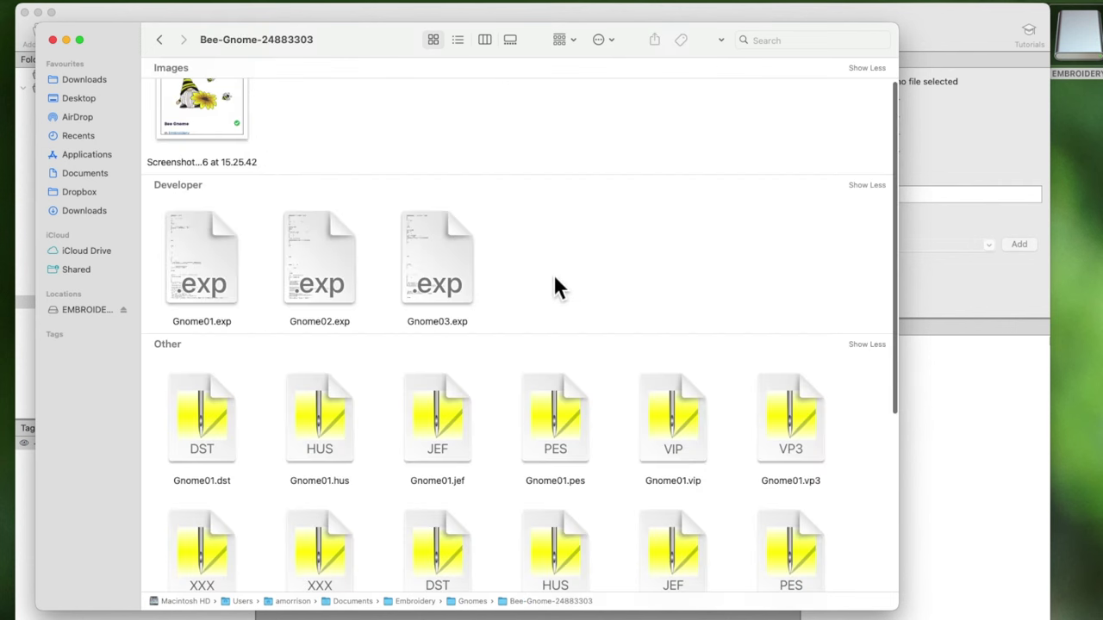
right_click(439, 421)
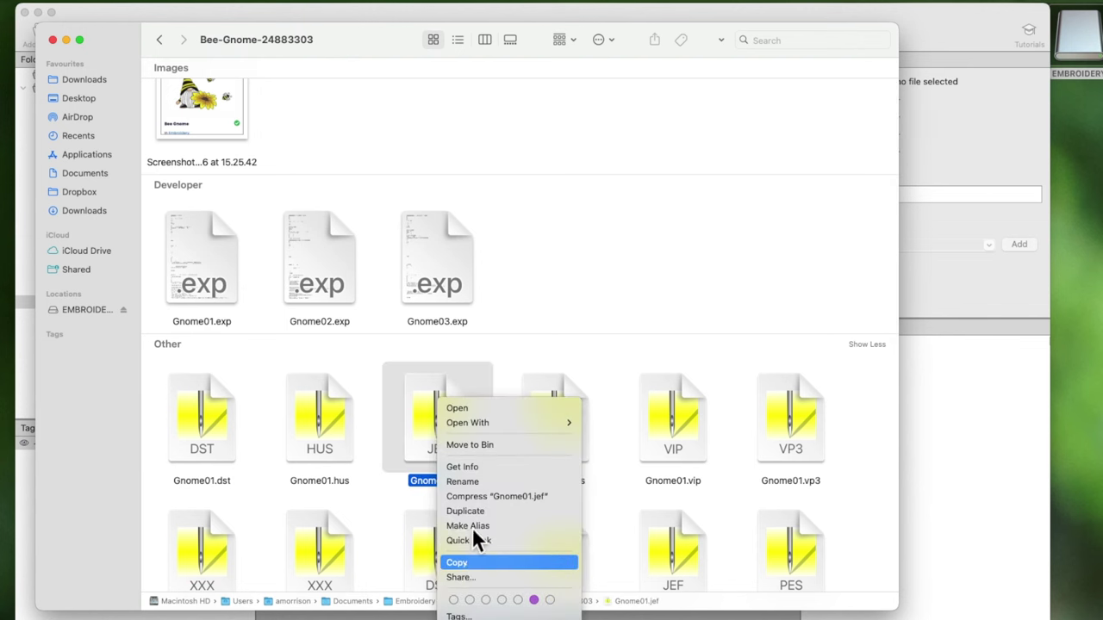
click(461, 563)
click(52, 40)
- Paste Gnome01.jef into the test subfolder of the Embroidery folder and close the Finder window
click(1081, 485)
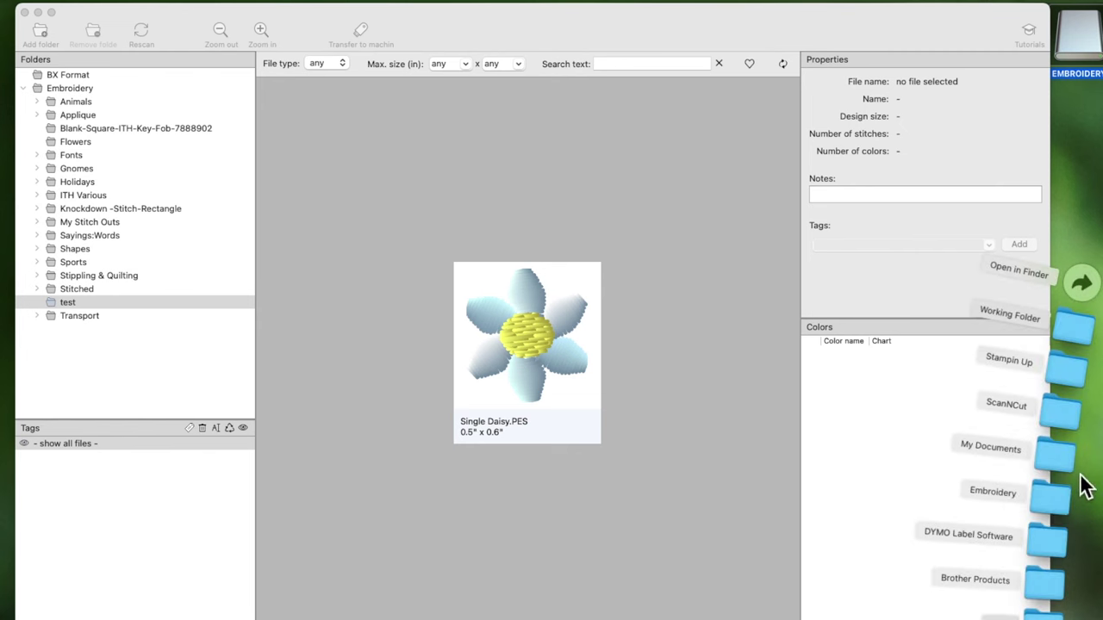
click(1053, 498)
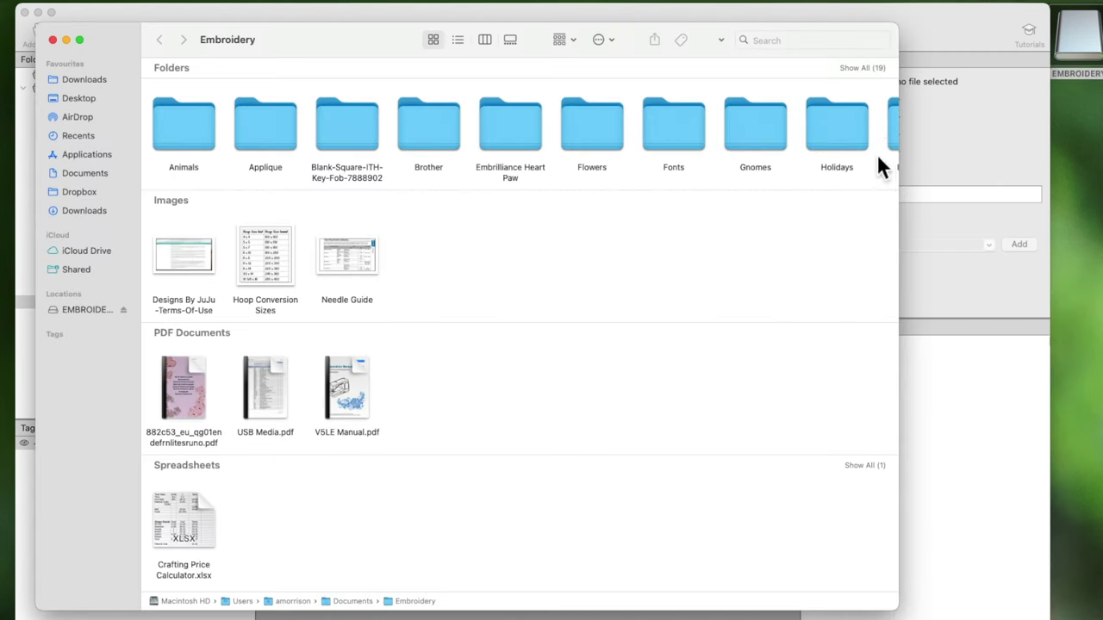
click(861, 68)
double_click(838, 240)
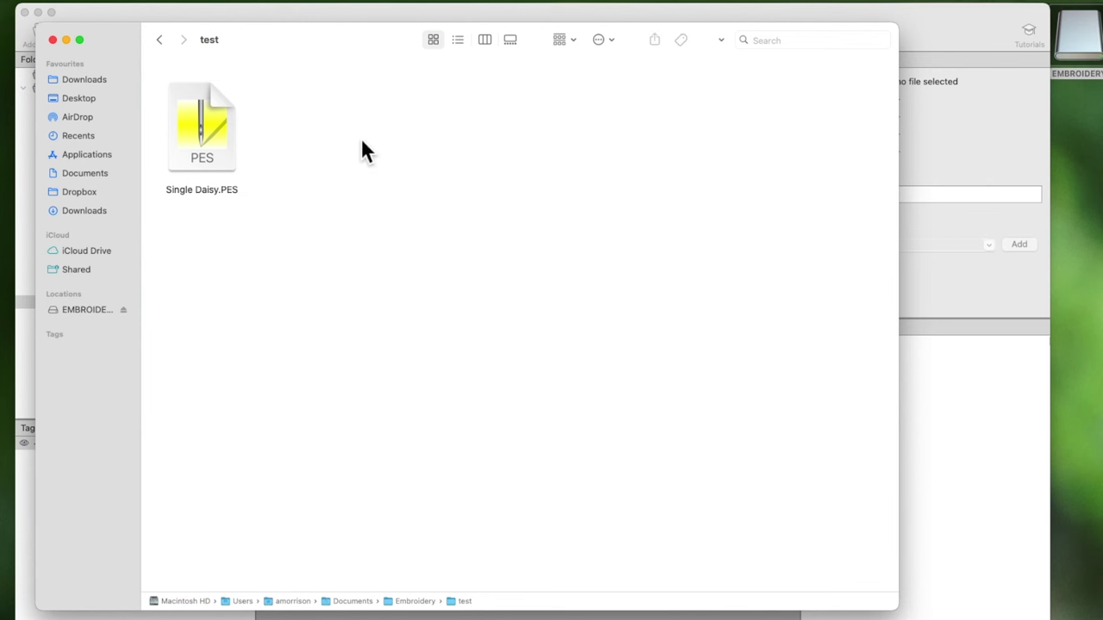
right_click(363, 149)
click(395, 157)
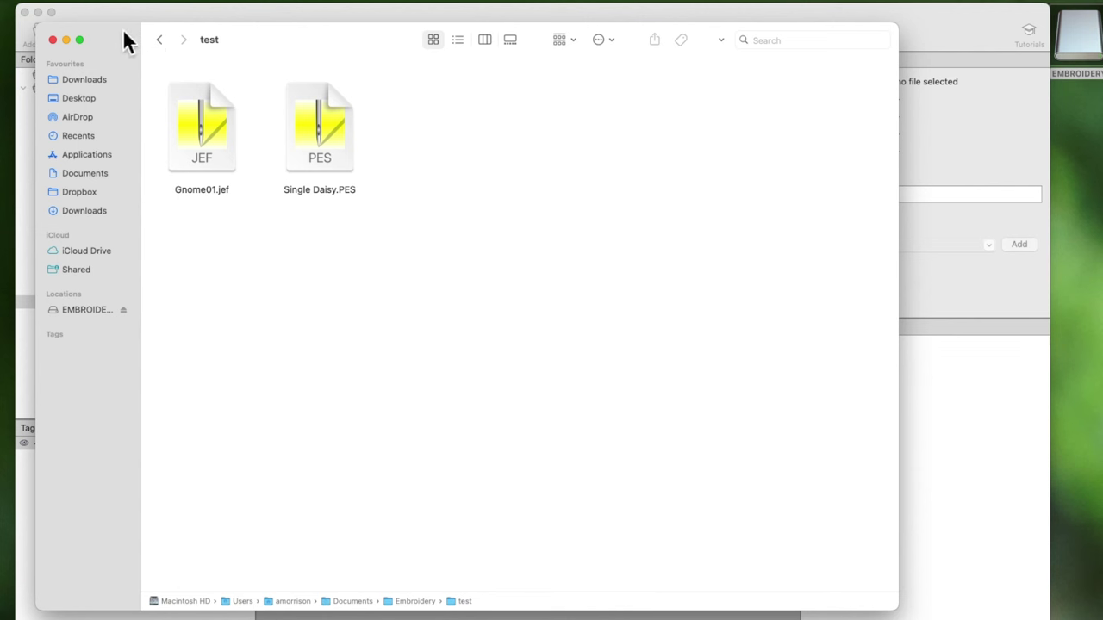
click(53, 40)
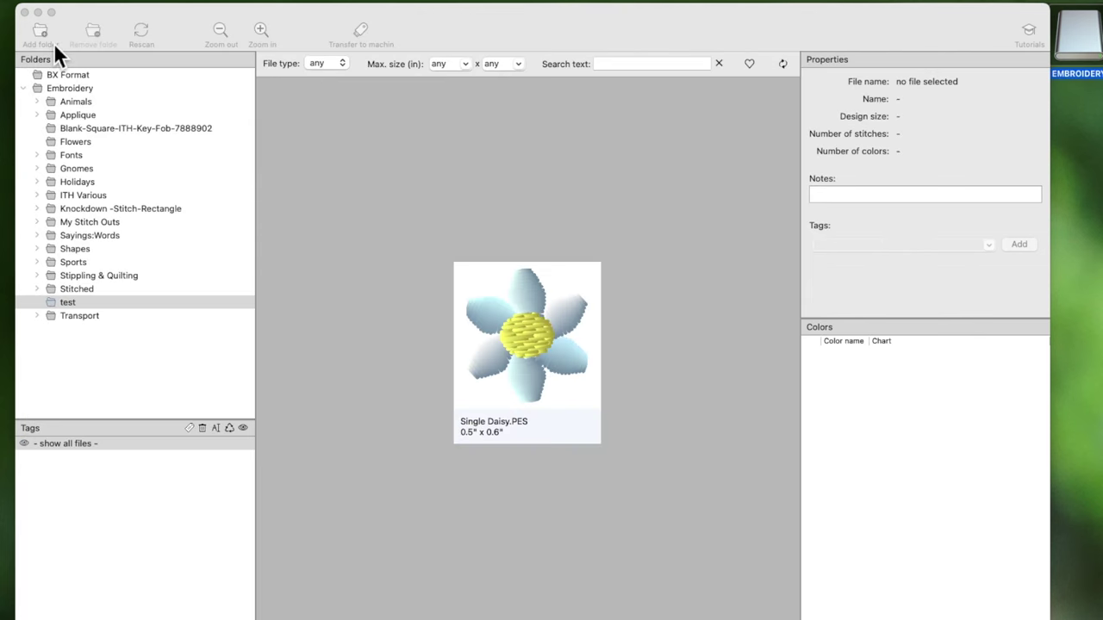
- Rescan the test folder in 2stitch Organizer to load the newly added design
click(67, 303)
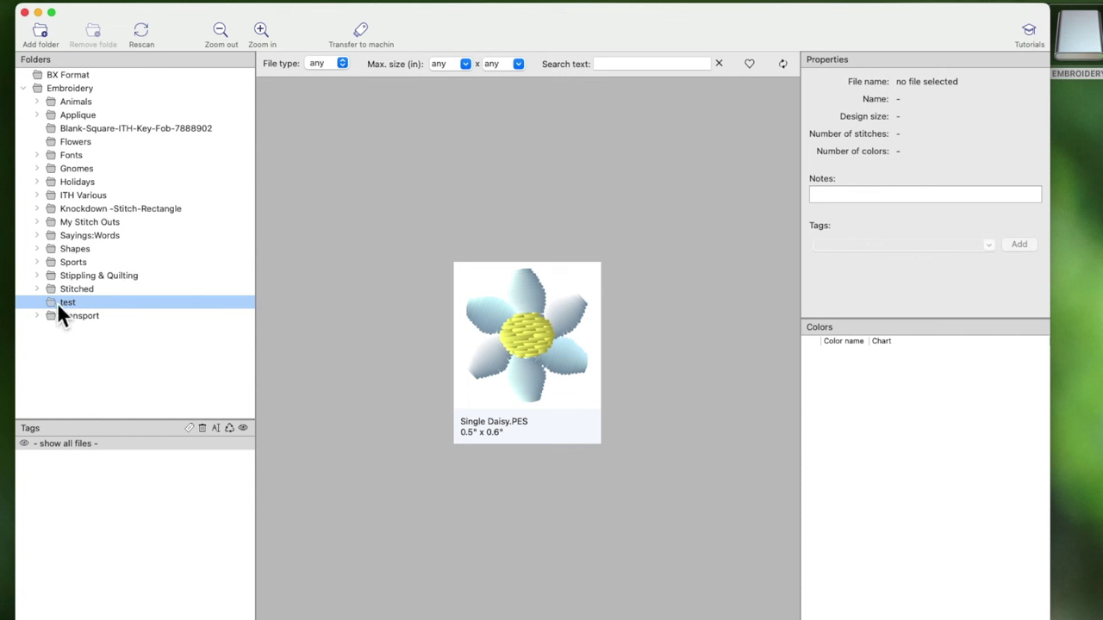
click(141, 34)
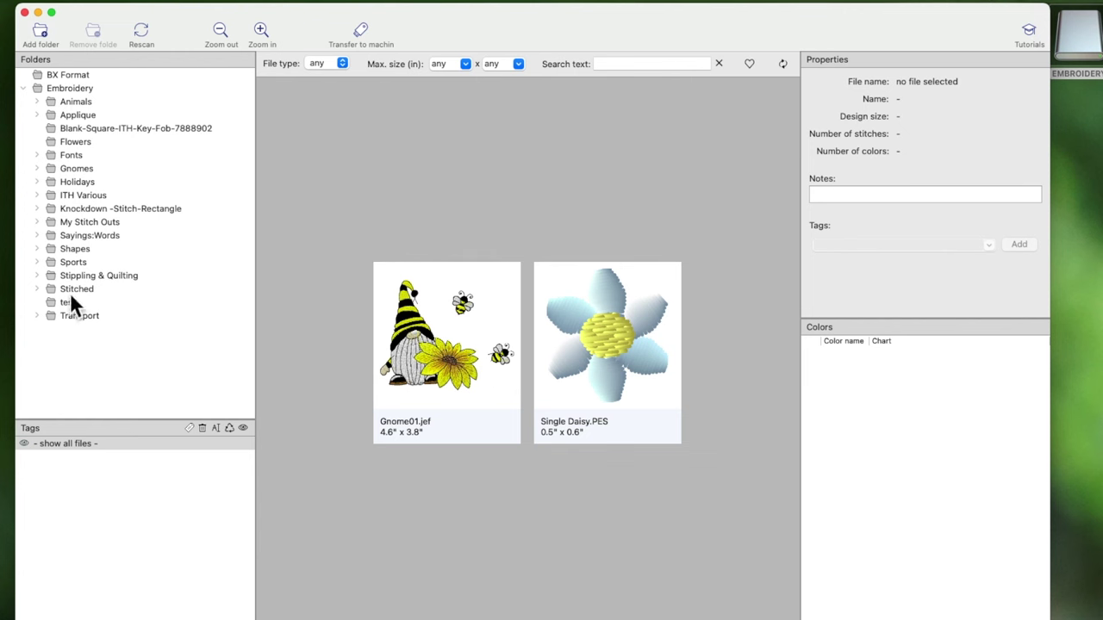
- Display the designs of the whole Embroidery folder, followed by those in its Shapes and Animals subfolders
click(68, 87)
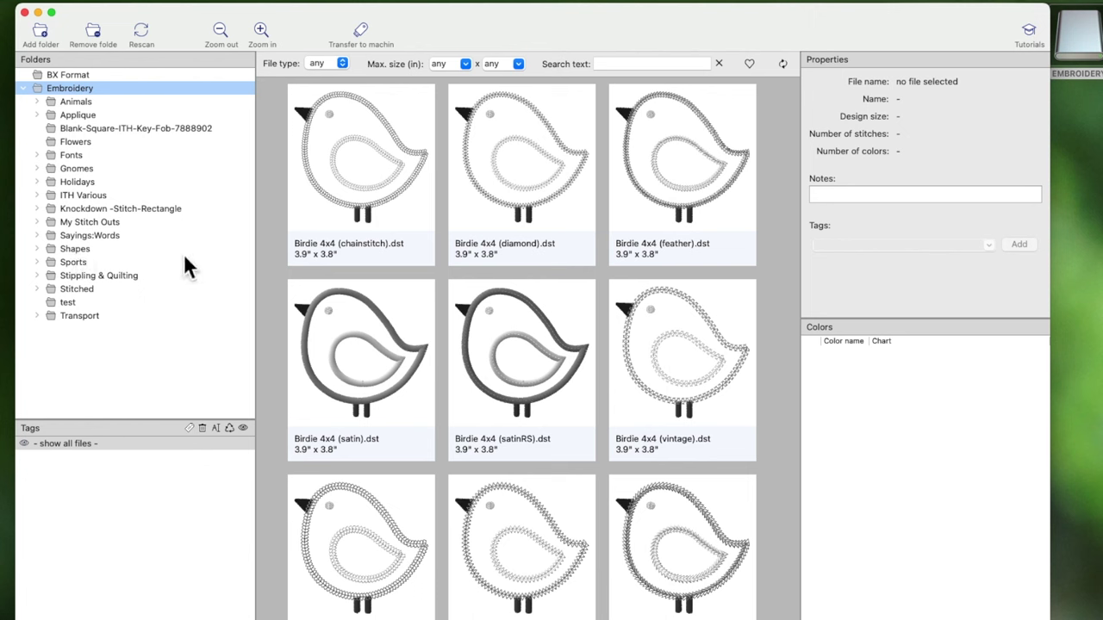
click(72, 251)
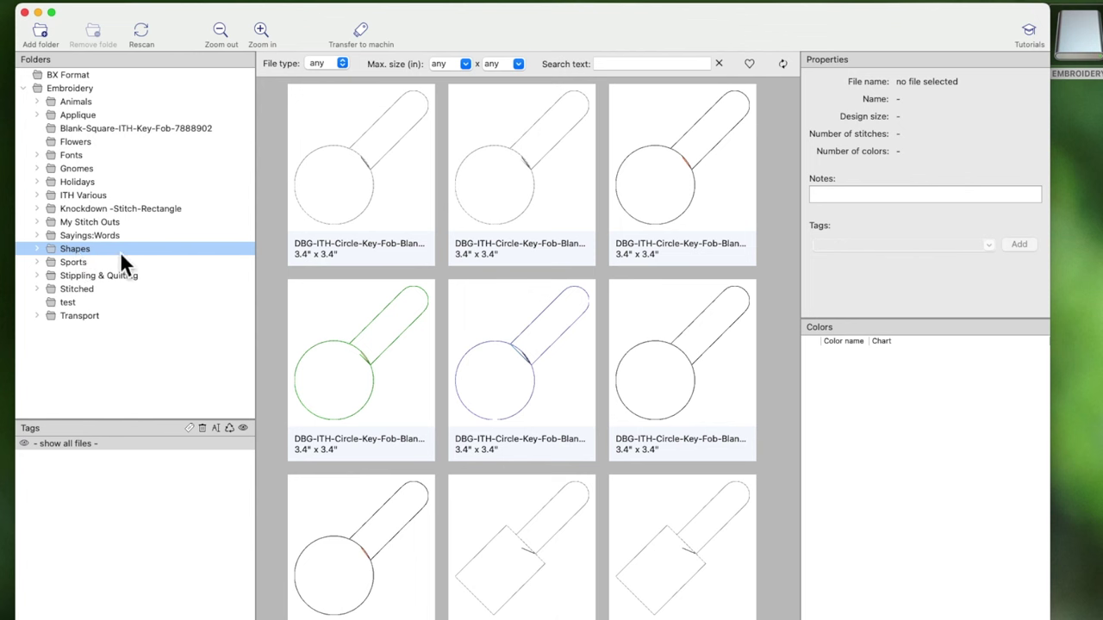
click(79, 103)
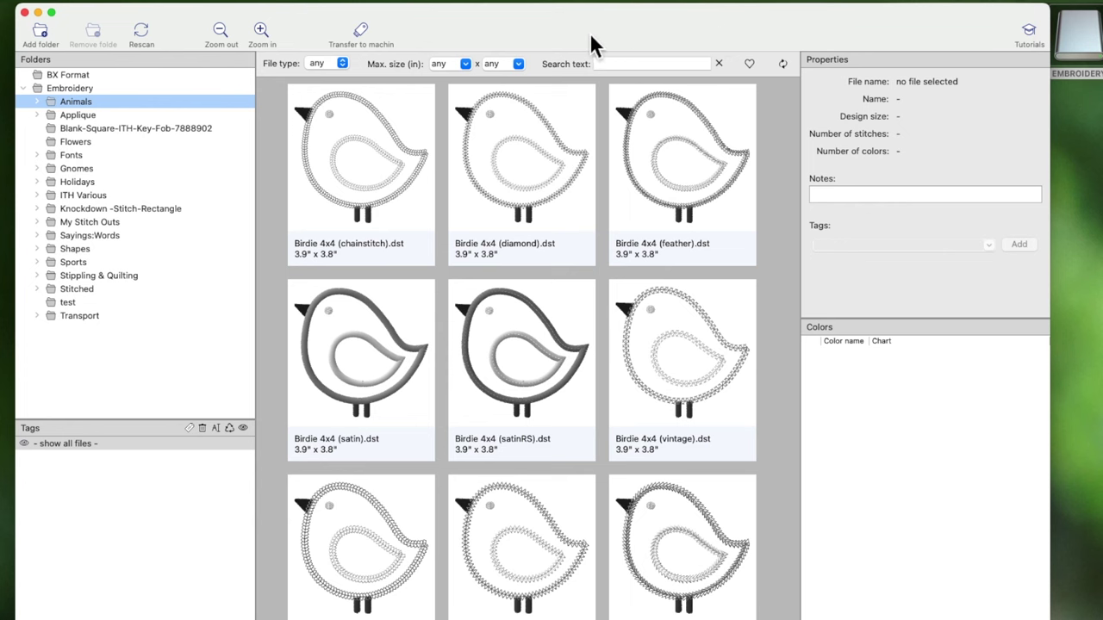
drag(592, 36, 594, 36)
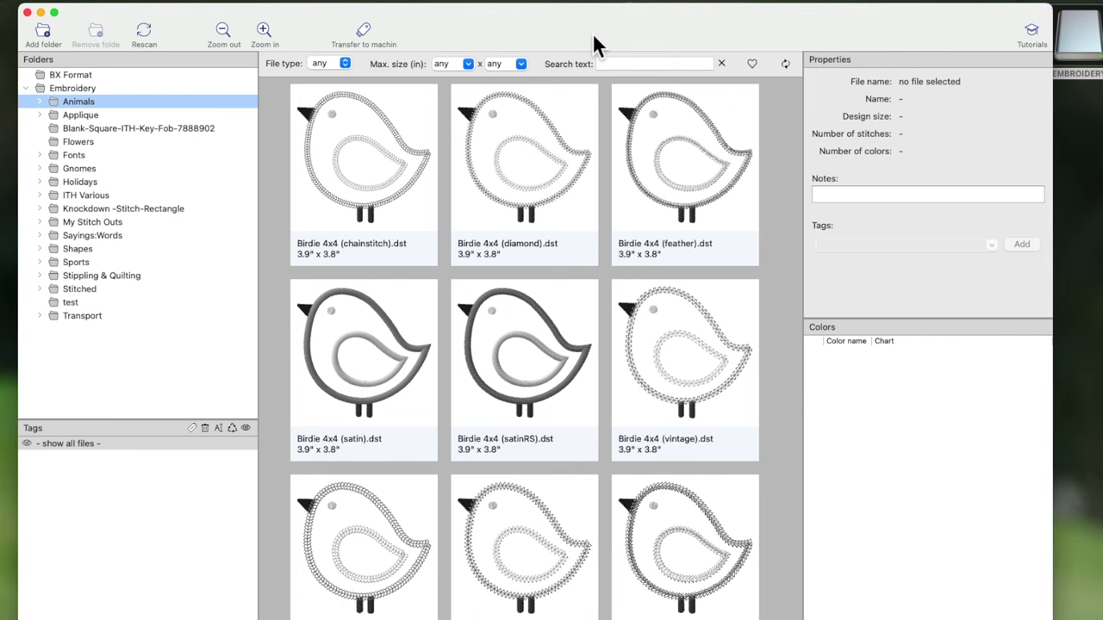
- Display the test folder and filter its designs by file type, first pes and then jef
click(70, 306)
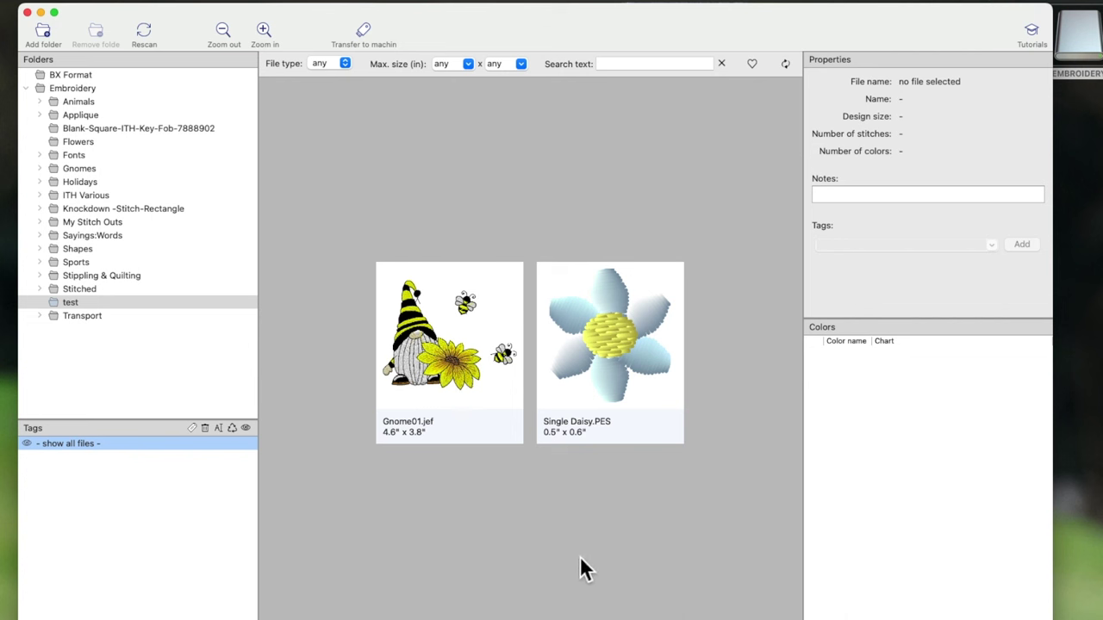
click(346, 68)
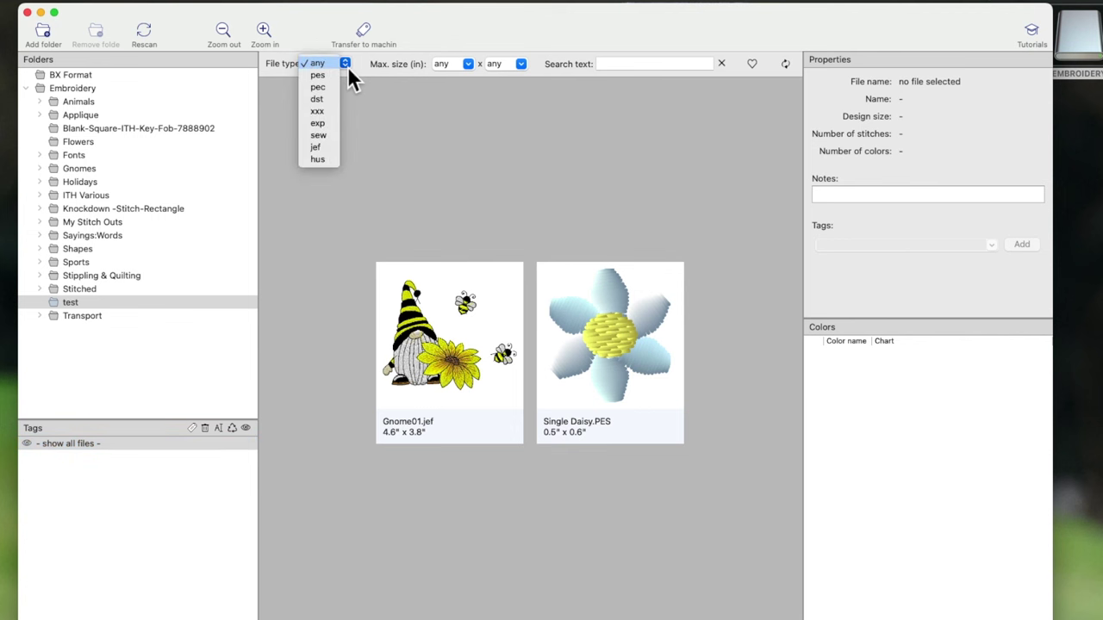
click(324, 77)
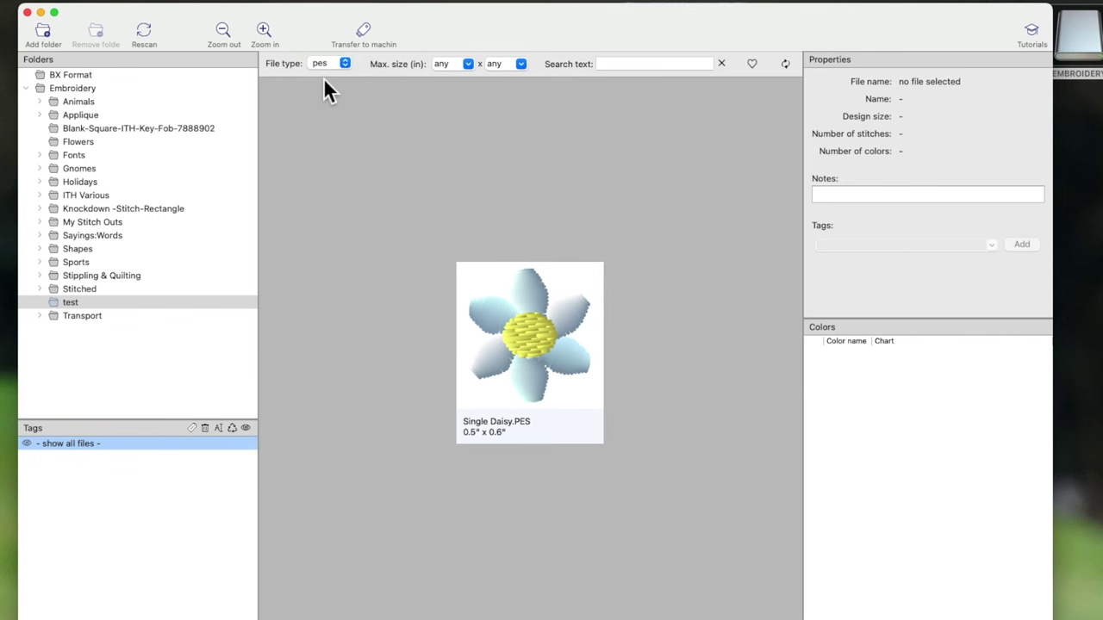
click(344, 65)
click(323, 135)
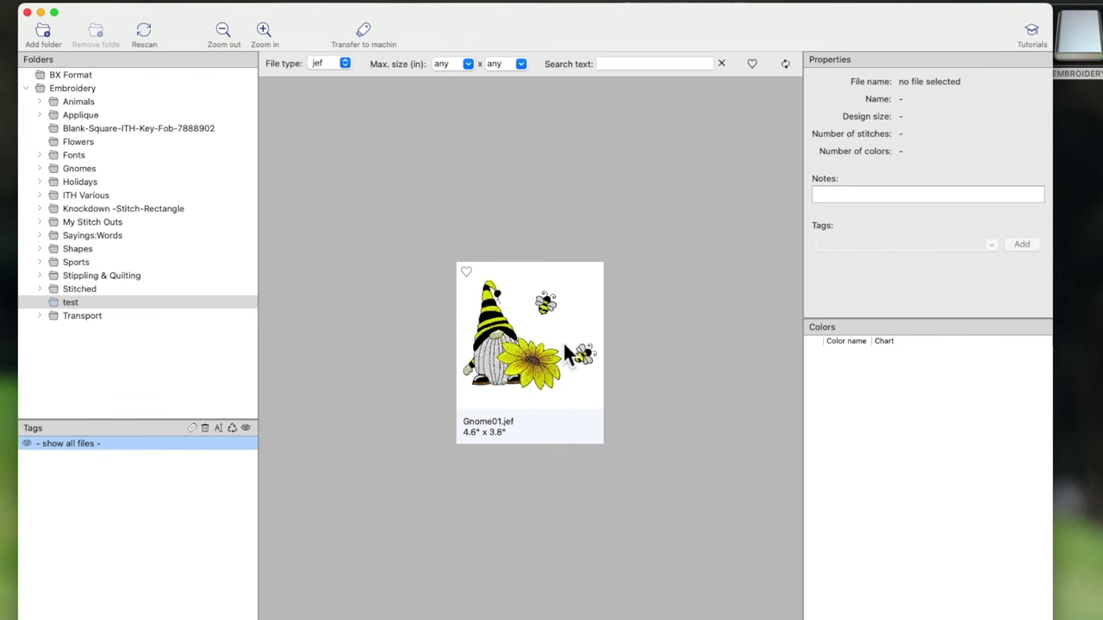
- Select the Gnome01.jef design, enlarge the area of its color list and examine its properties and thread colors
click(581, 379)
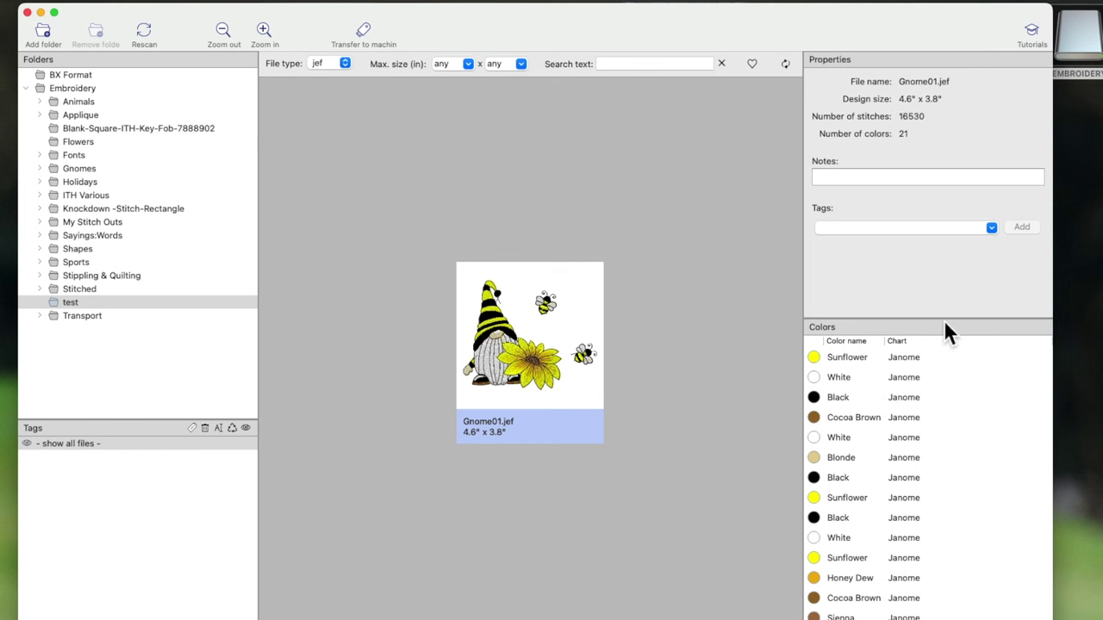
drag(947, 328, 943, 274)
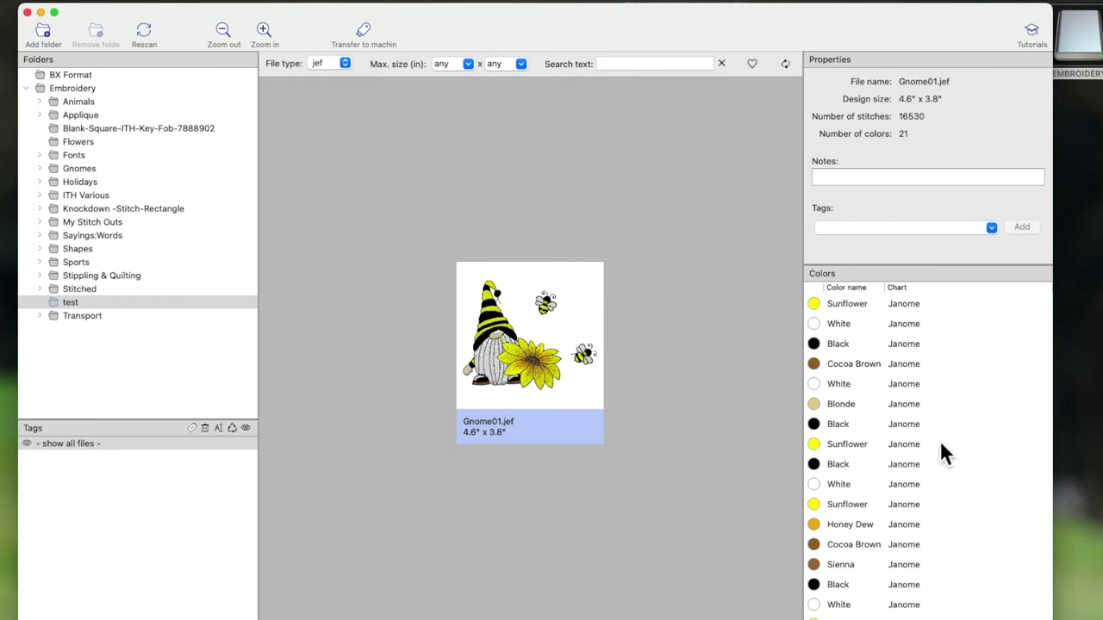
scroll(939, 366, down, 3)
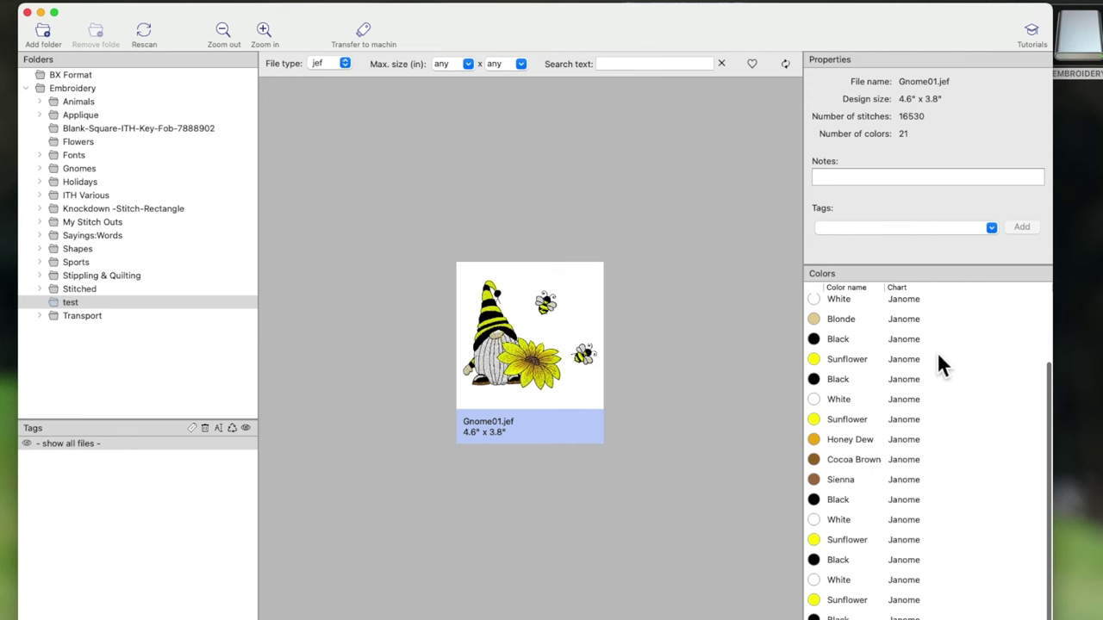
scroll(939, 367, up, 3)
mouse_move(509, 344)
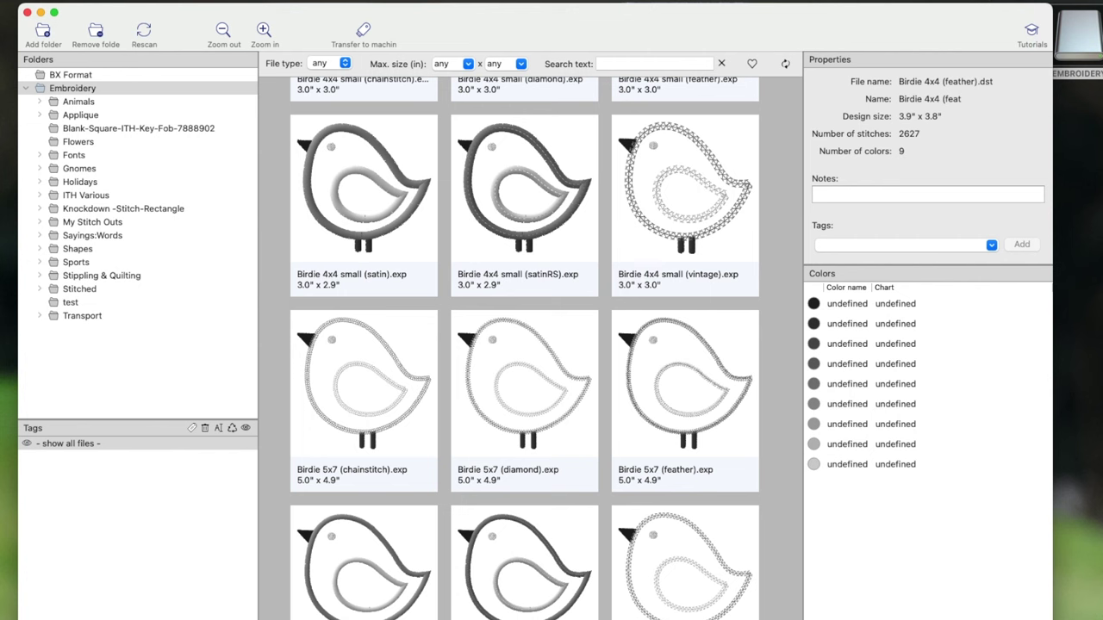
- Open the Bee-Gnome-24883303 folder in Finder, review which file formats it holds, and close the window
click(1048, 498)
click(1051, 501)
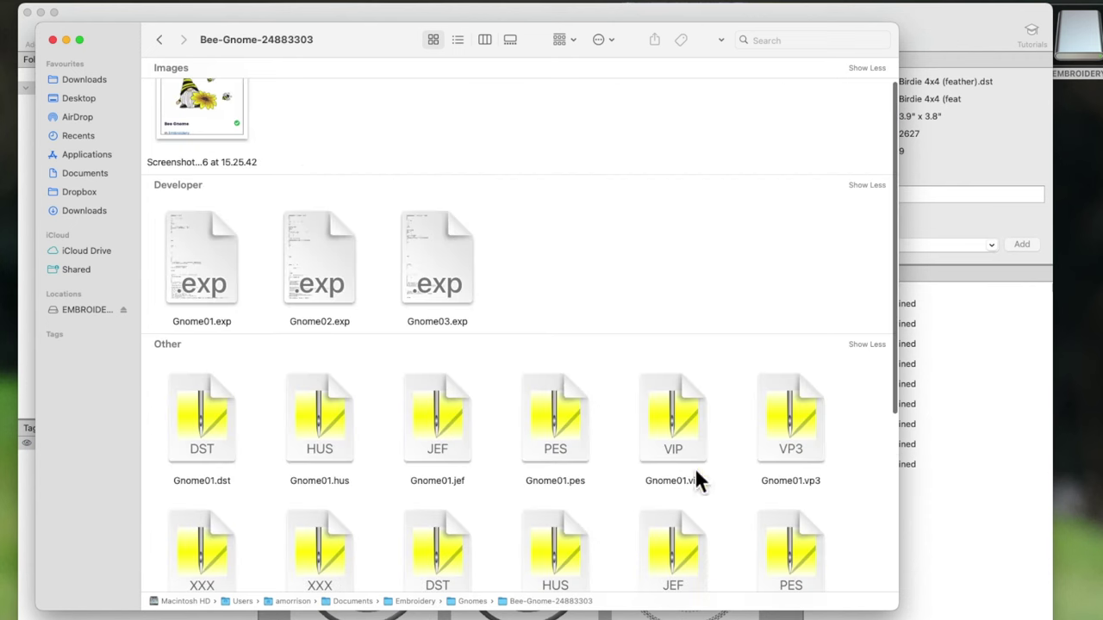
scroll(799, 420, down, 2)
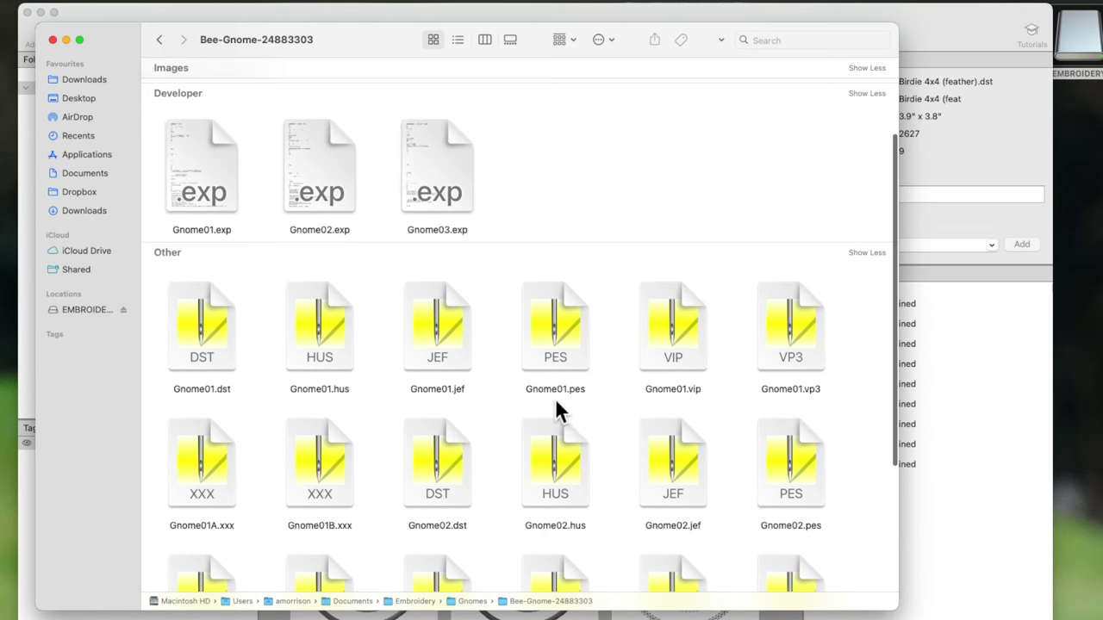
scroll(737, 402, down, 2)
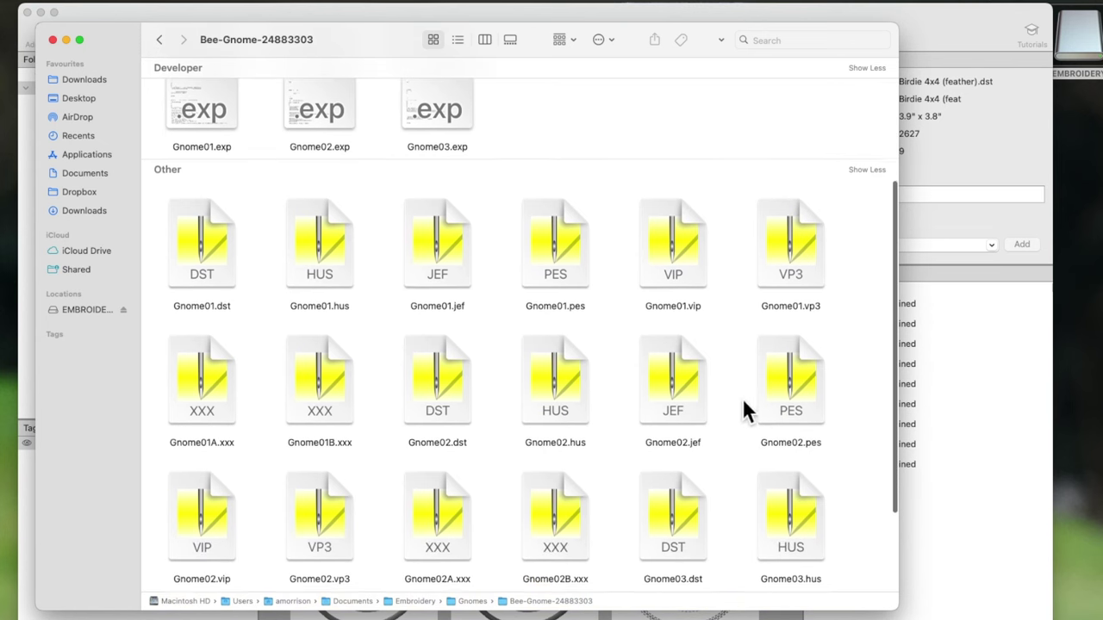
scroll(787, 377, down, 3)
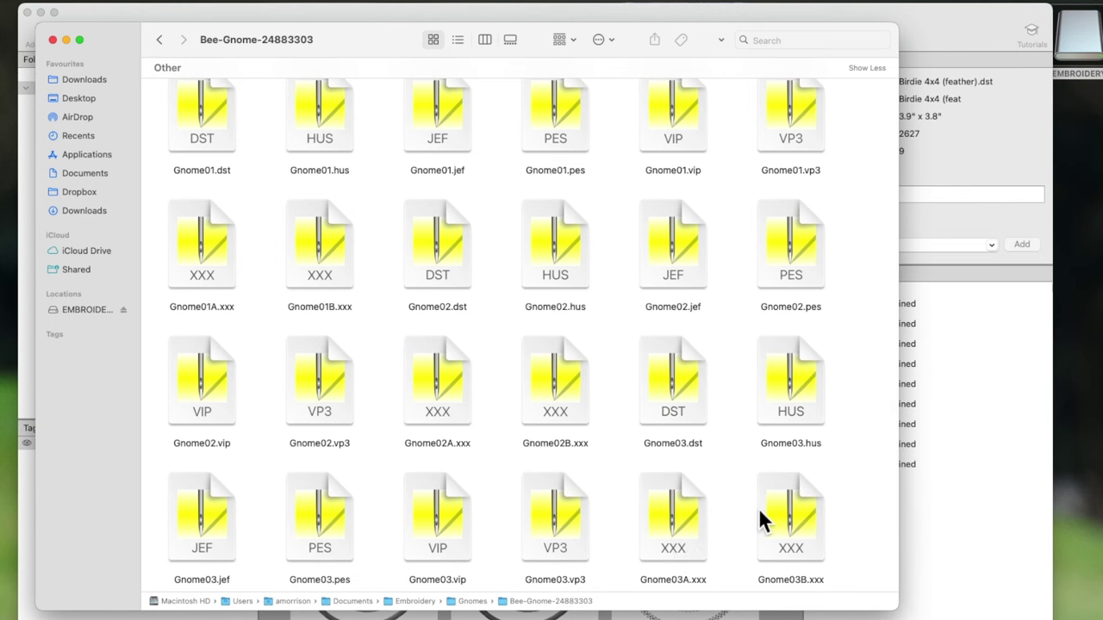
click(53, 41)
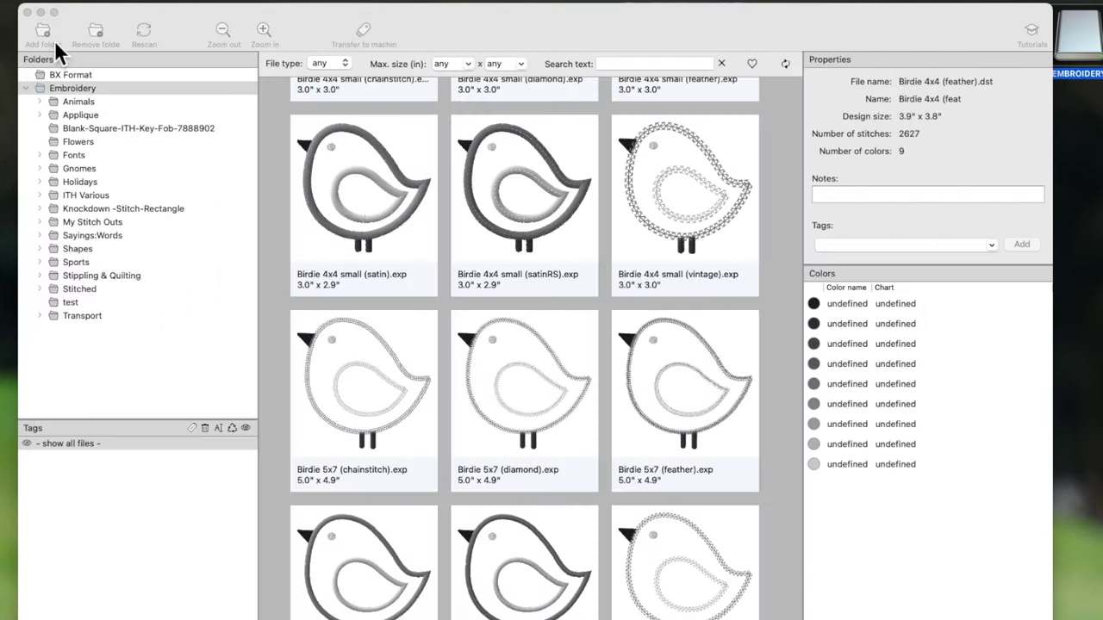
- Expand the Gnomes folder in 2stitch Organizer and display the designs in its Bee-Gnome-24883303 subfolder
click(40, 169)
click(77, 170)
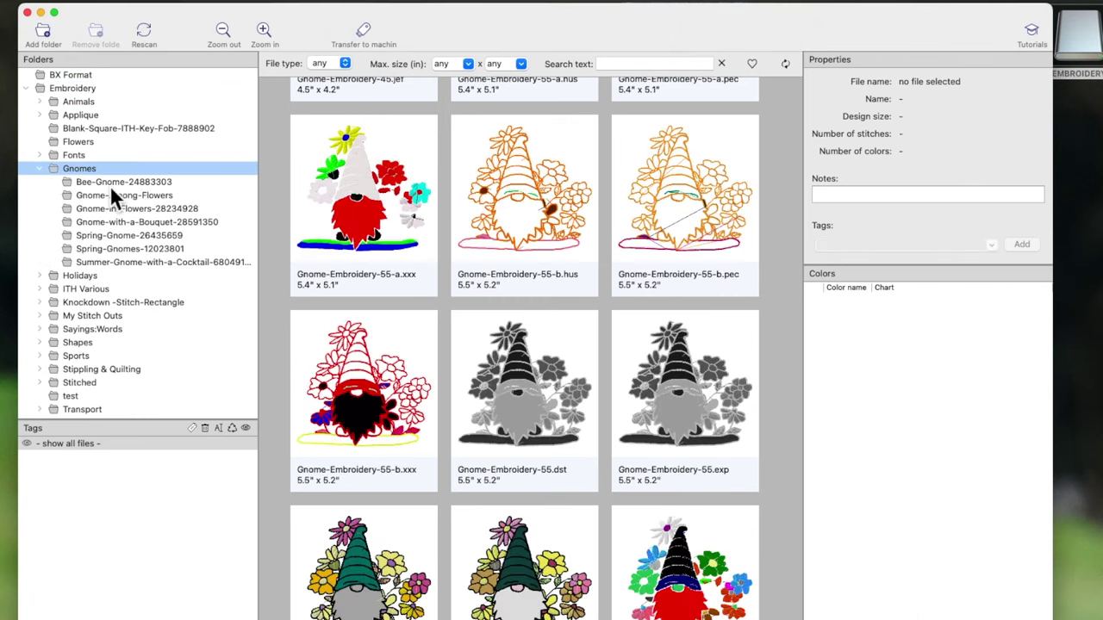
click(110, 184)
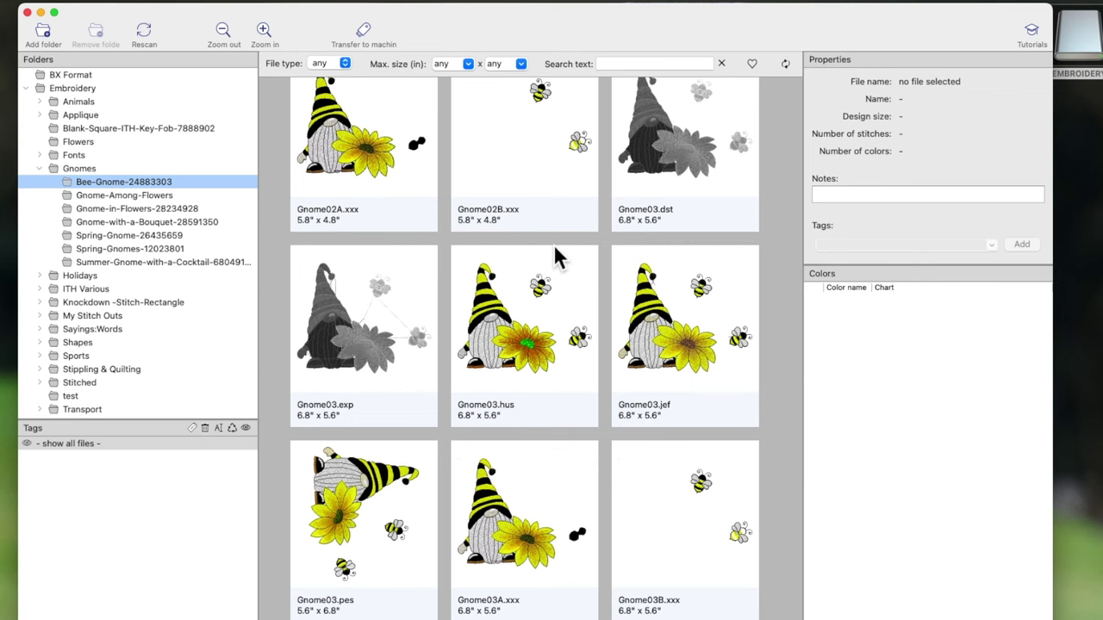
- Compare the Bee-Gnome design previews across file formats and inspect the properties and thread colors of Gnome03.hus
scroll(555, 250, up, 5)
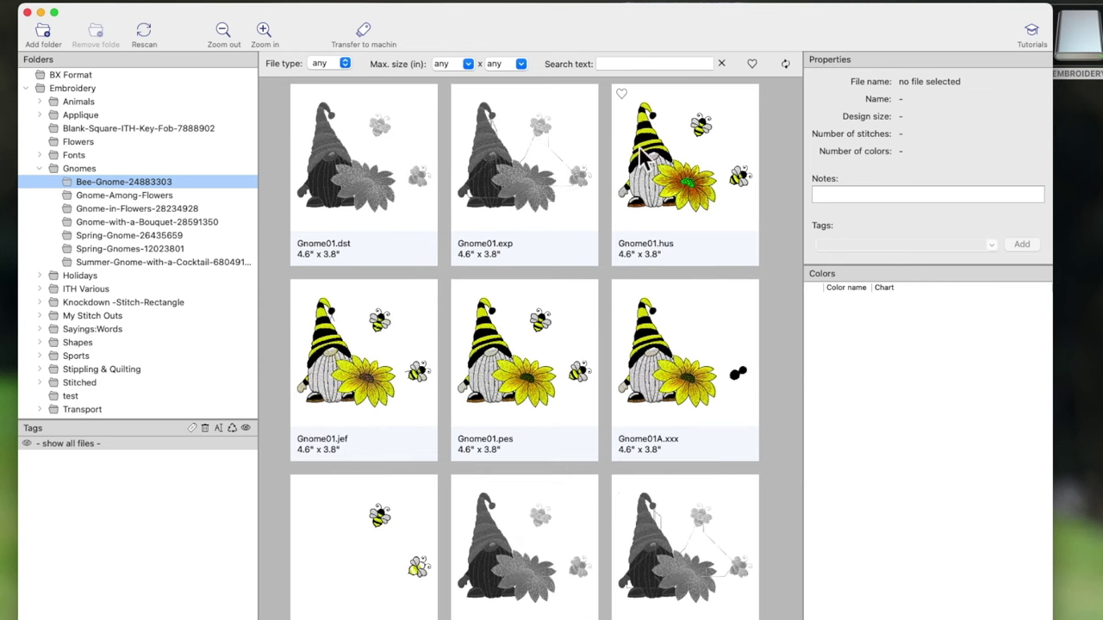
scroll(678, 194, down, 3)
scroll(671, 178, down, 3)
scroll(517, 147, down, 2)
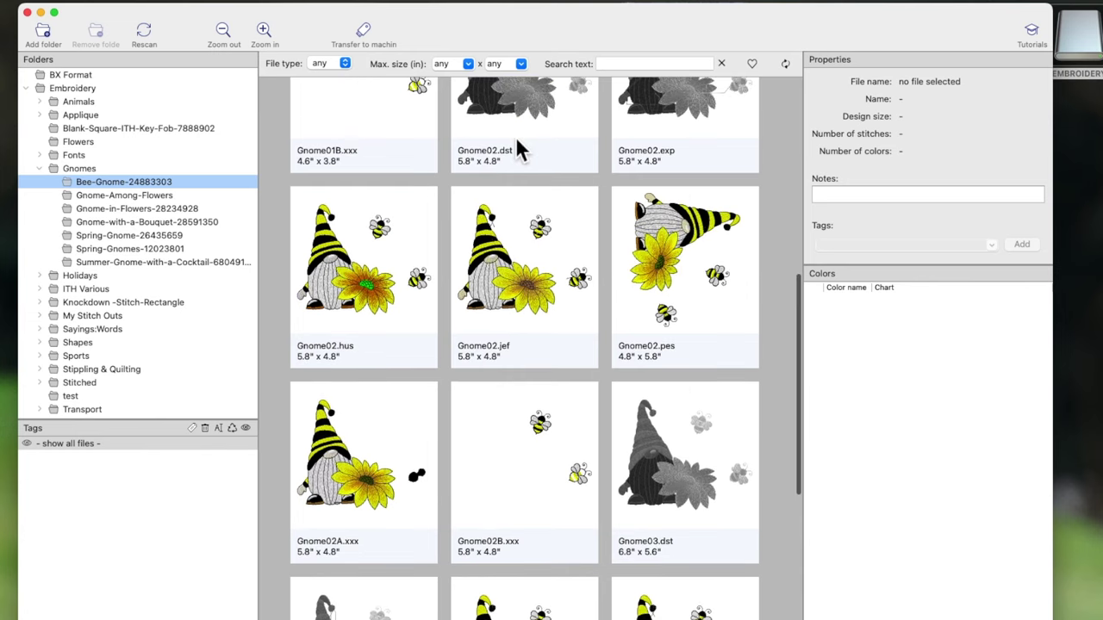
scroll(530, 241, down, 5)
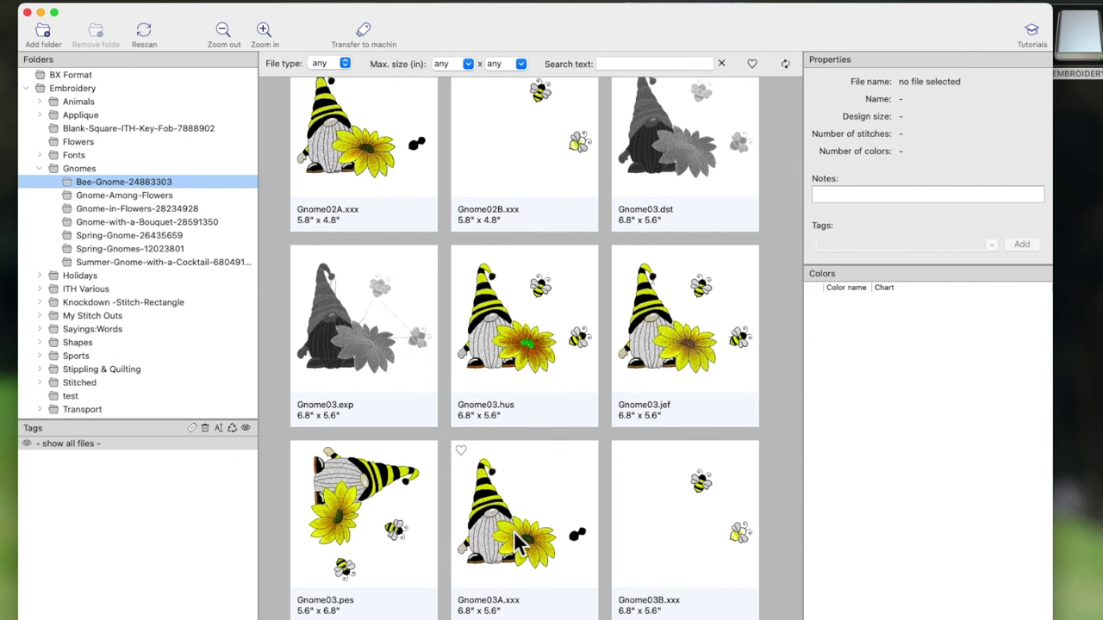
click(501, 329)
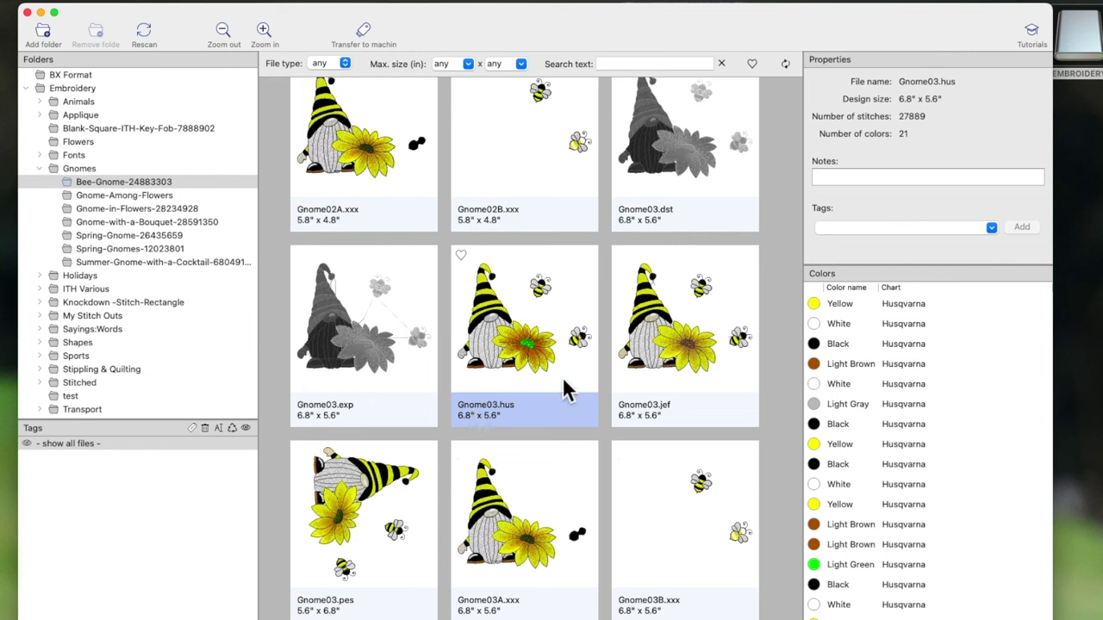
- Locate Gnome03.hus in Finder, view it and its thread colors in the embroidery editor, and close the Finder window
right_click(533, 331)
click(565, 338)
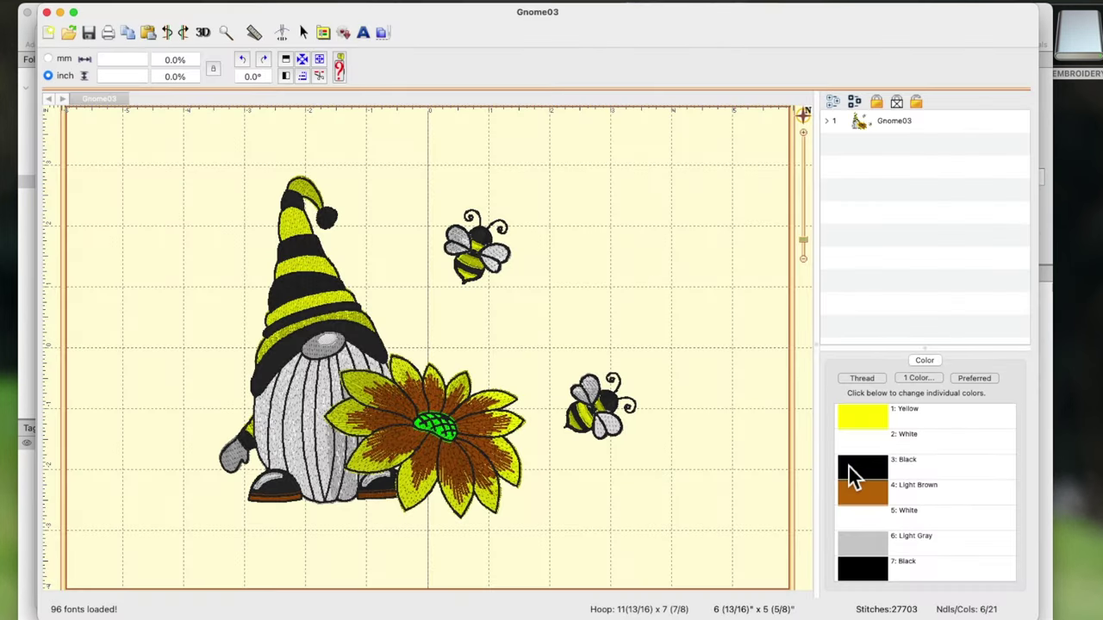
click(487, 274)
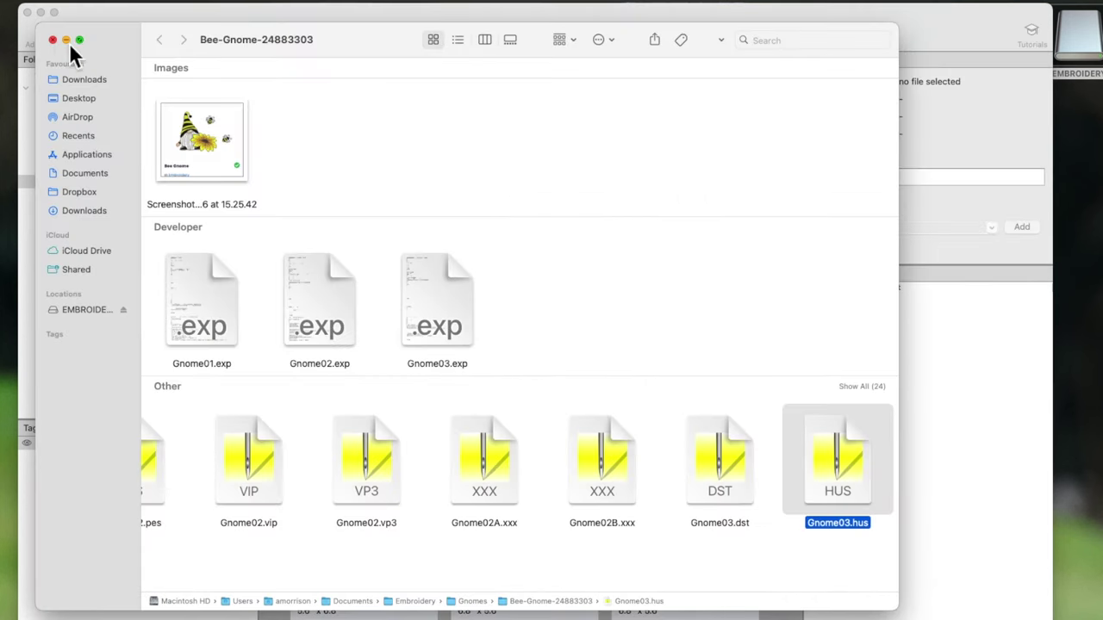
click(55, 41)
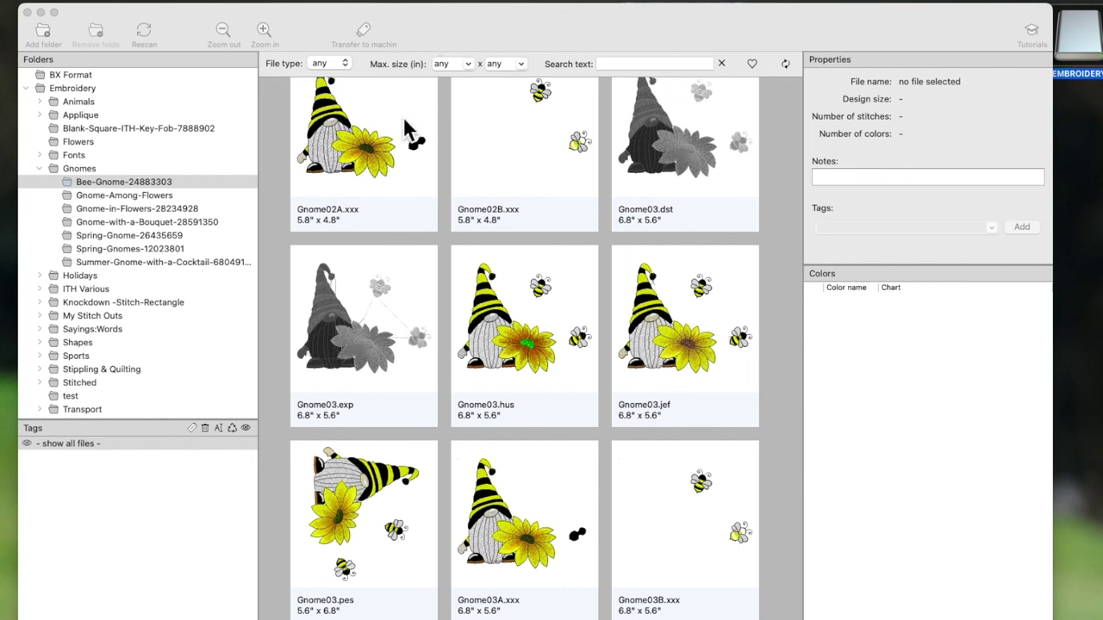
- Select the Gnome02A.xxx design in 2stitch Organizer, enlarge its preview for inspection, and restore the three-column thumbnail size
click(383, 149)
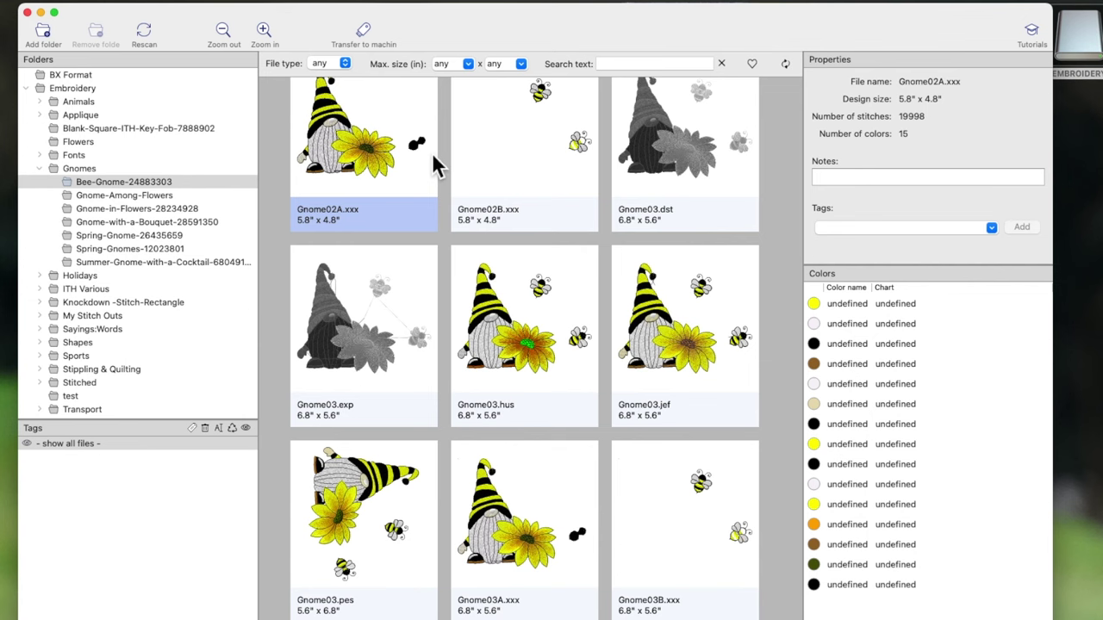
click(264, 31)
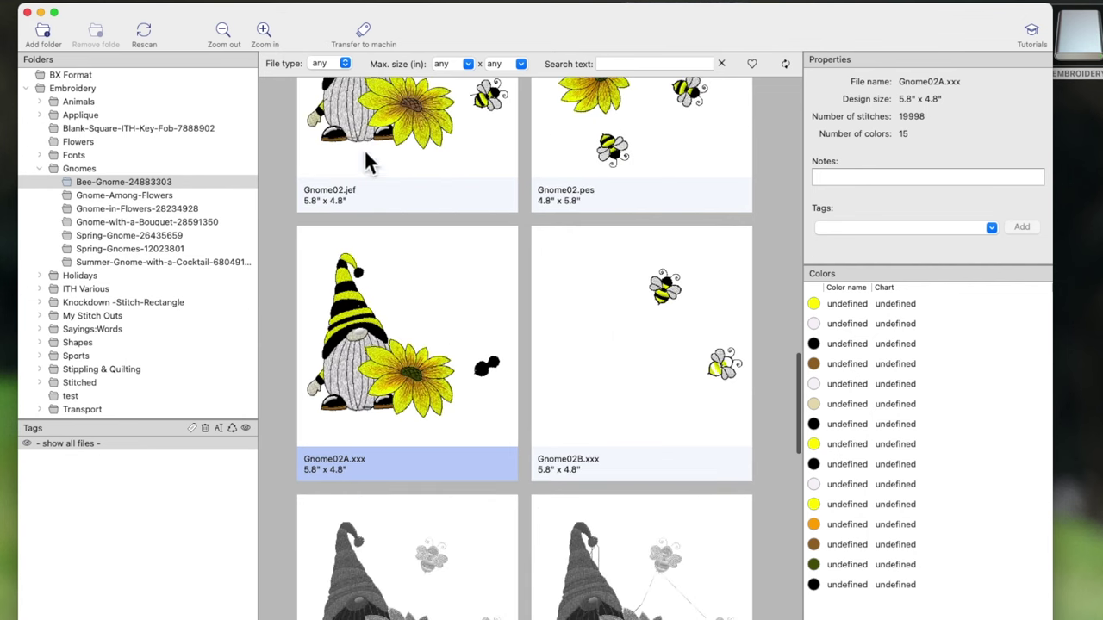
scroll(396, 187, up, 5)
click(264, 31)
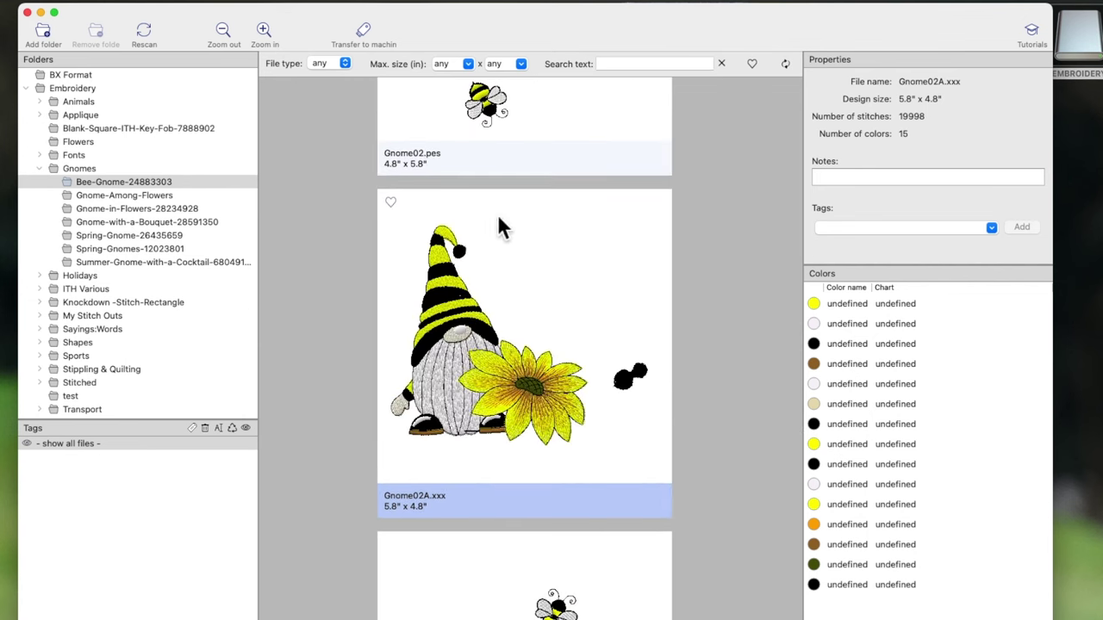
click(224, 30)
click(224, 30)
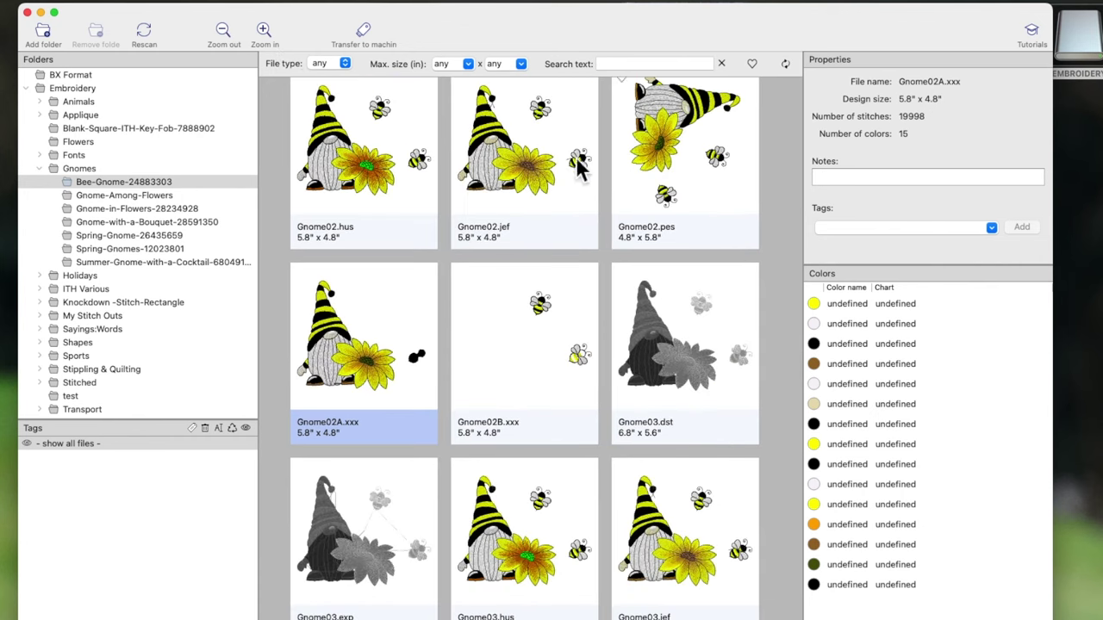
- Look through the Gnome02 and Gnome03 previews and return to the Gnome01 designs at the beginning of the folder
scroll(655, 413, down, 2)
scroll(652, 274, up, 5)
scroll(651, 267, down, 5)
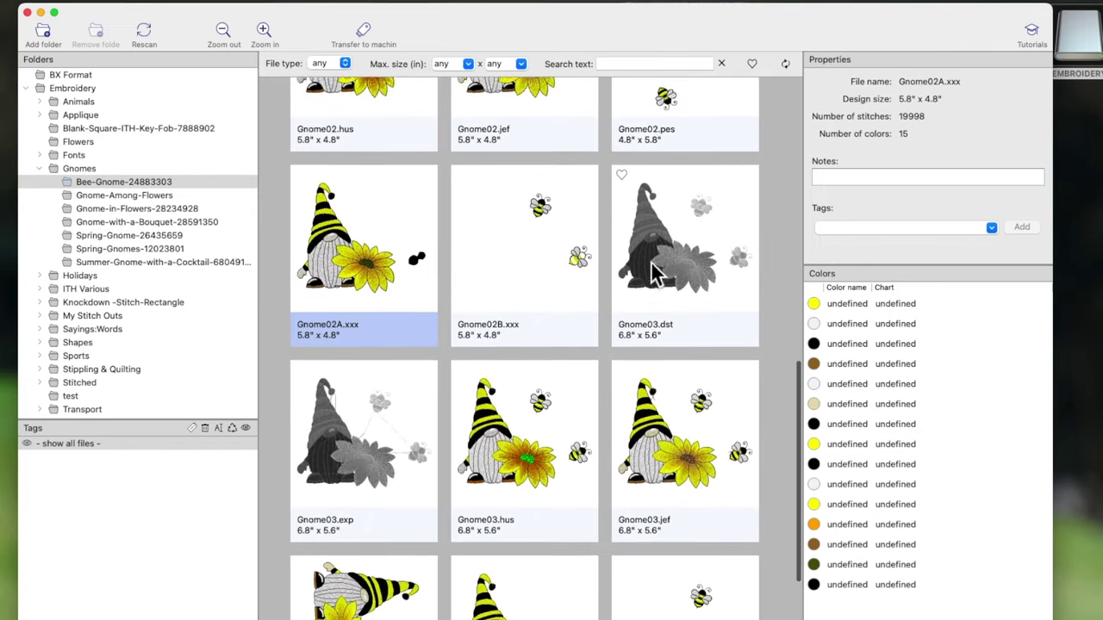
scroll(651, 267, up, 6)
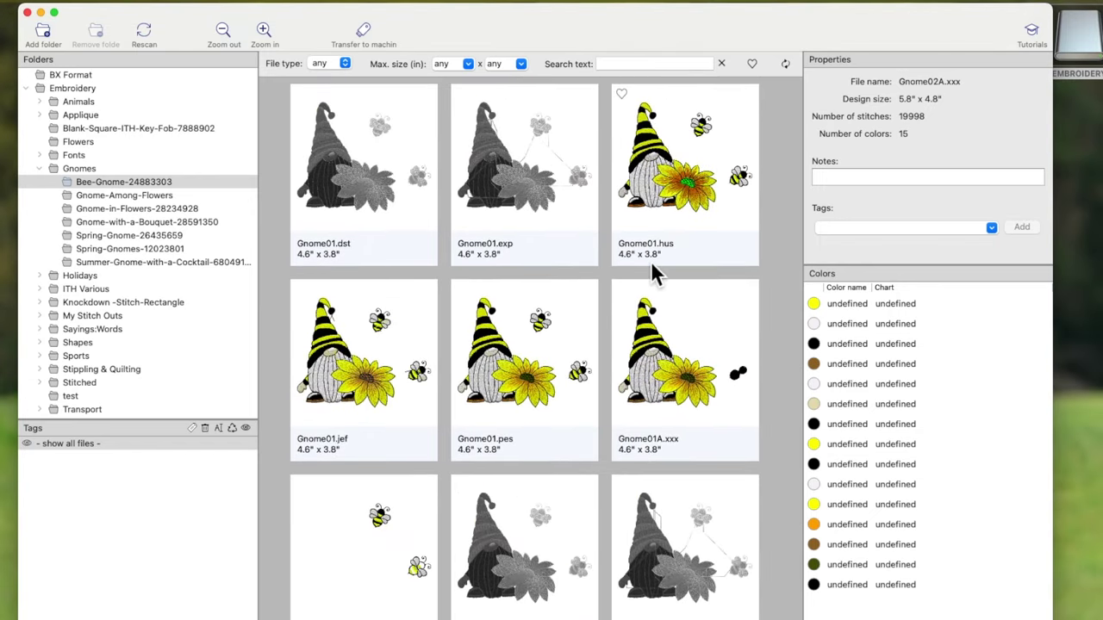